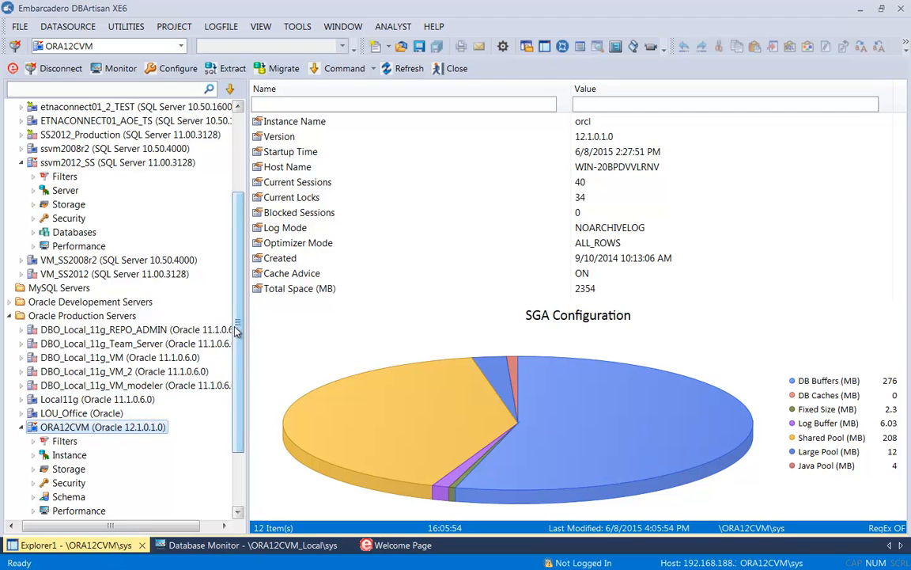
Step: Bring up the Database Monitor already open for the ORA12CVM_Local data source
left_click_drag(238, 332, 237, 306)
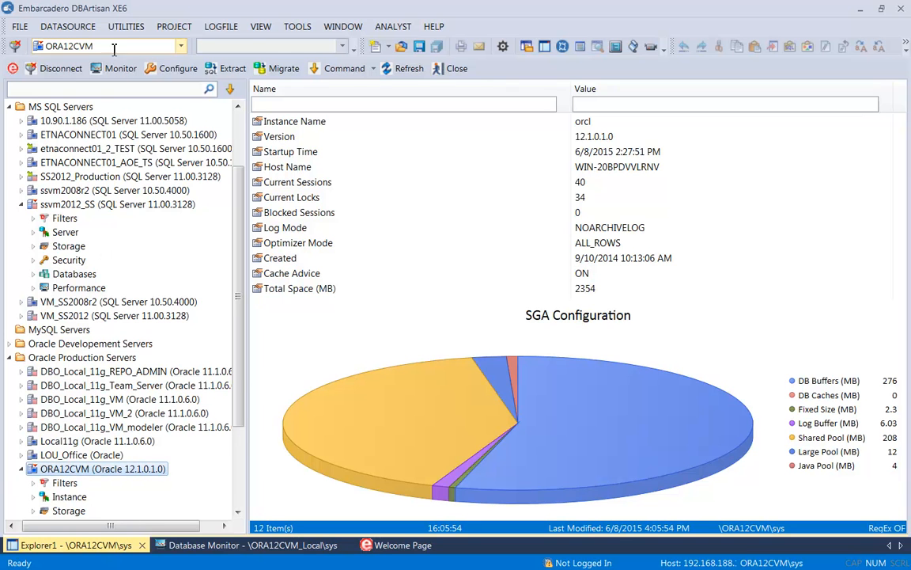
left_click(132, 28)
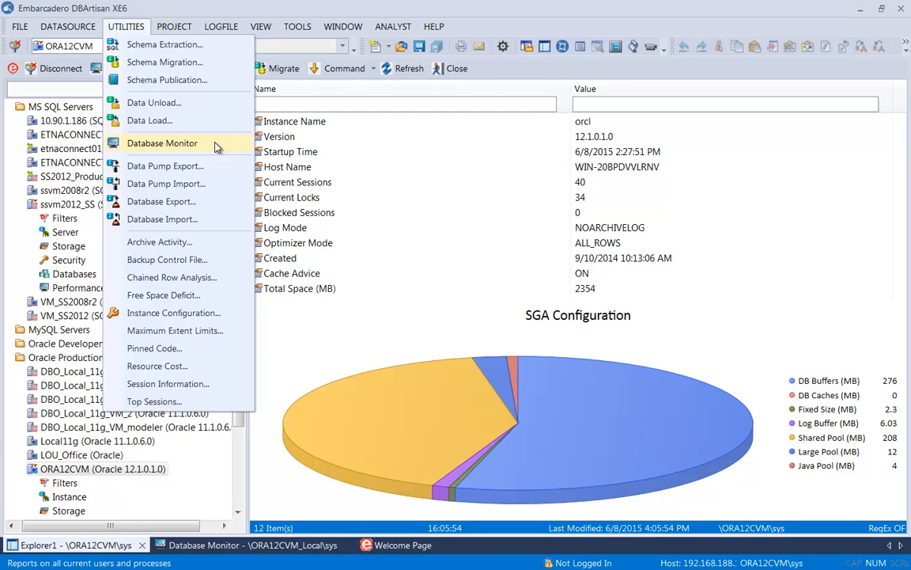
left_click(248, 547)
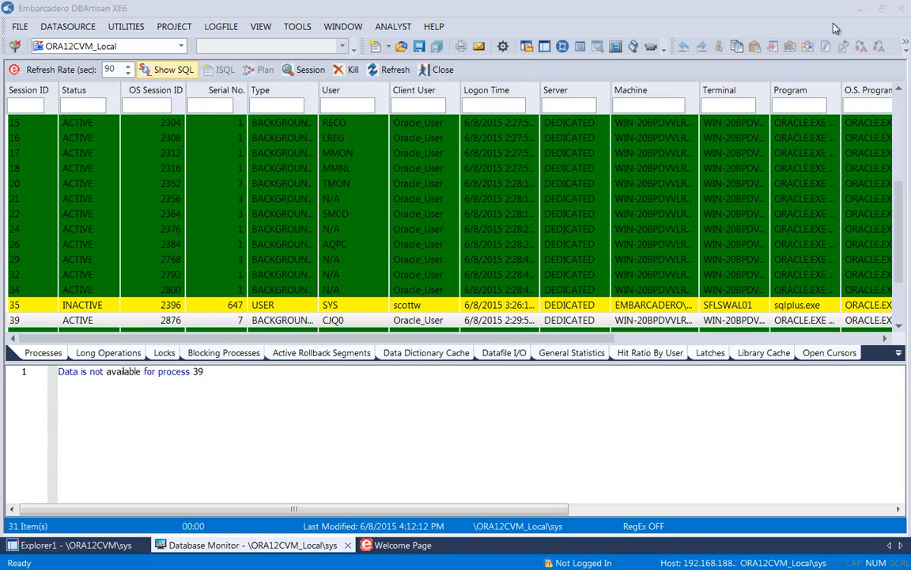
Step: Refresh the process list and display the SQL of inactive session 35
left_click(682, 18)
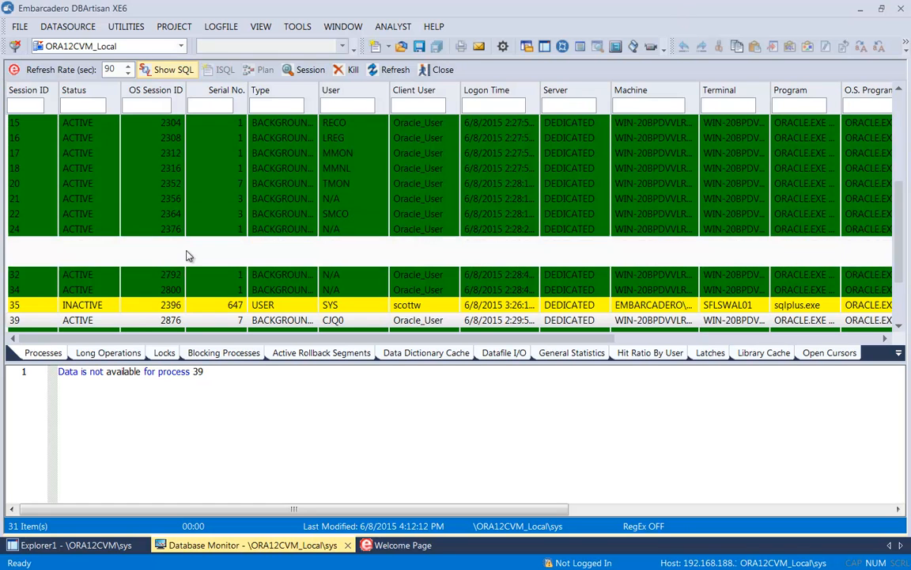
left_click(90, 294)
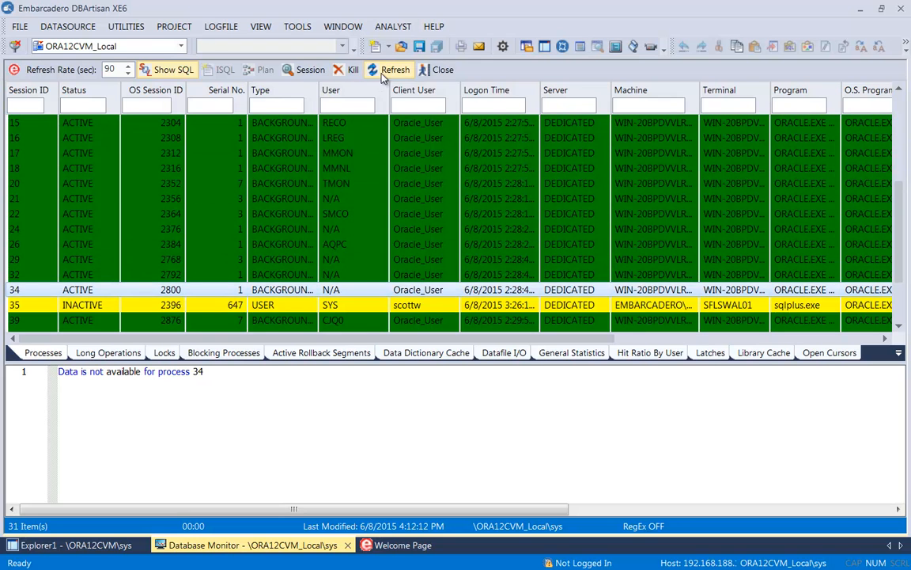
left_click(383, 73)
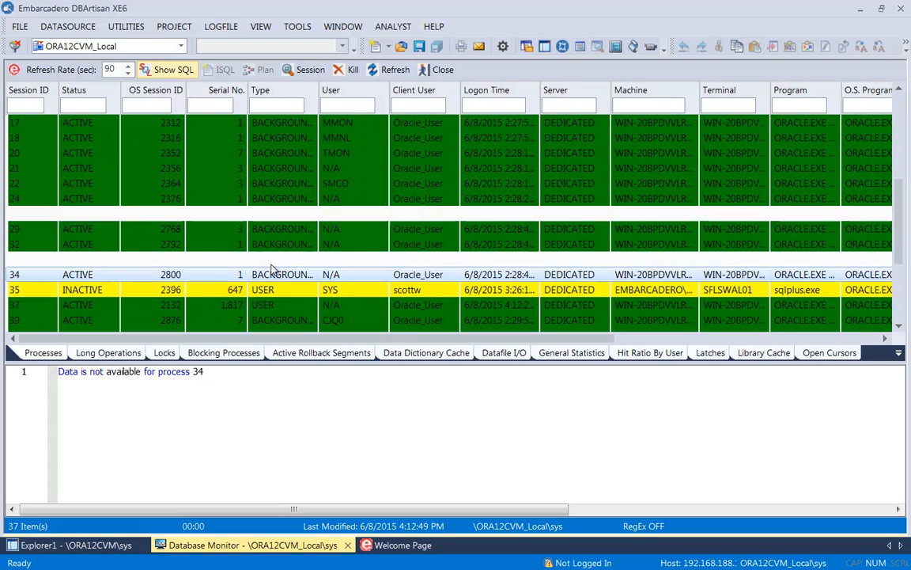
left_click(87, 291)
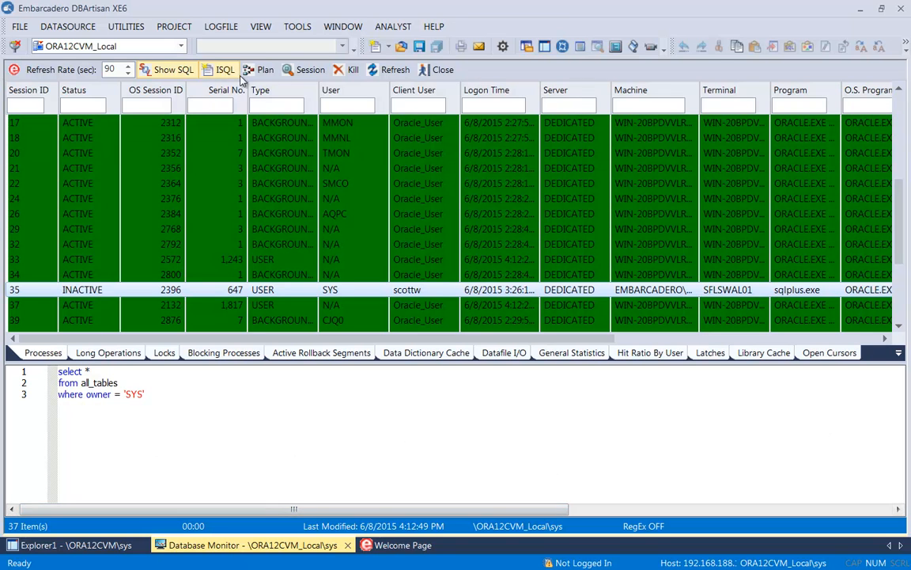
Step: Hide the SQL pane to browse the full-height process list, and show the pane again
left_click(157, 70)
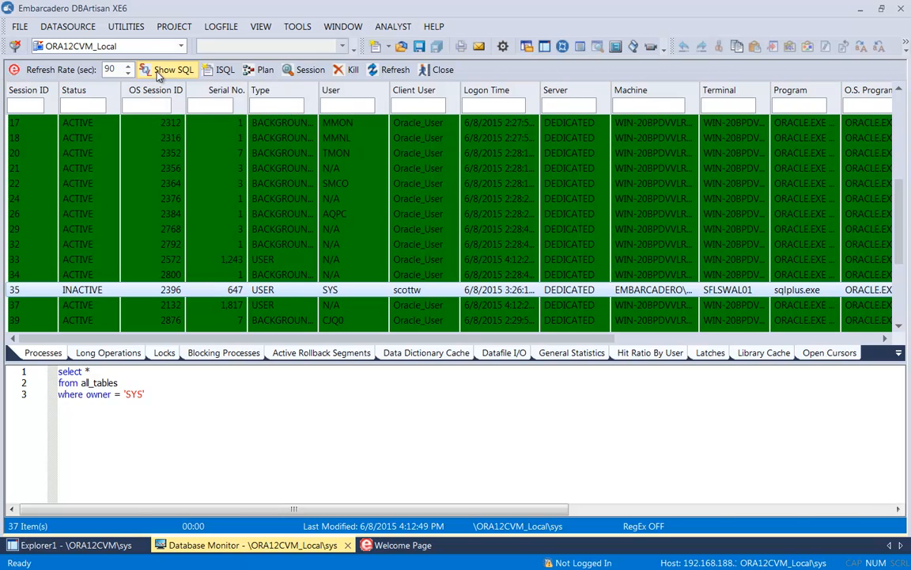
scroll(823, 254, "up", 5)
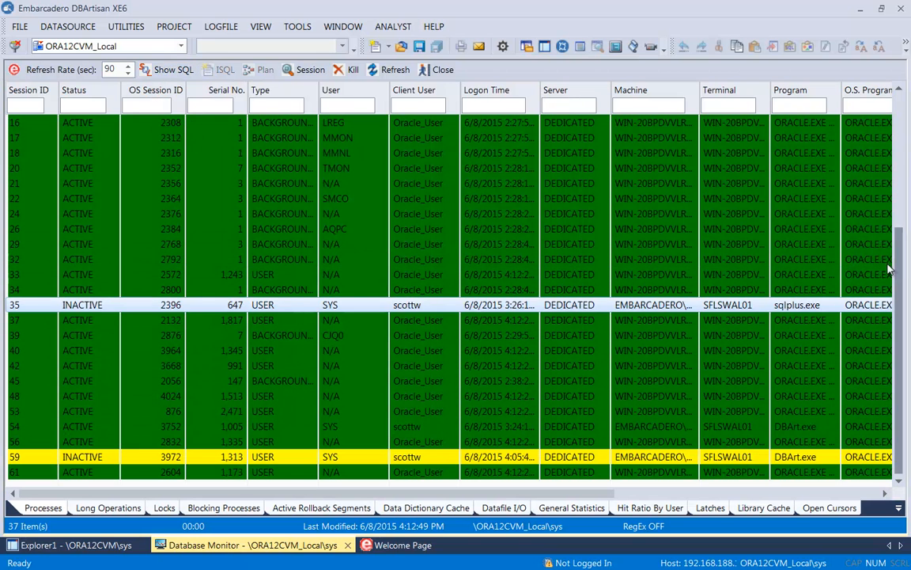
scroll(897, 135, "down", 4)
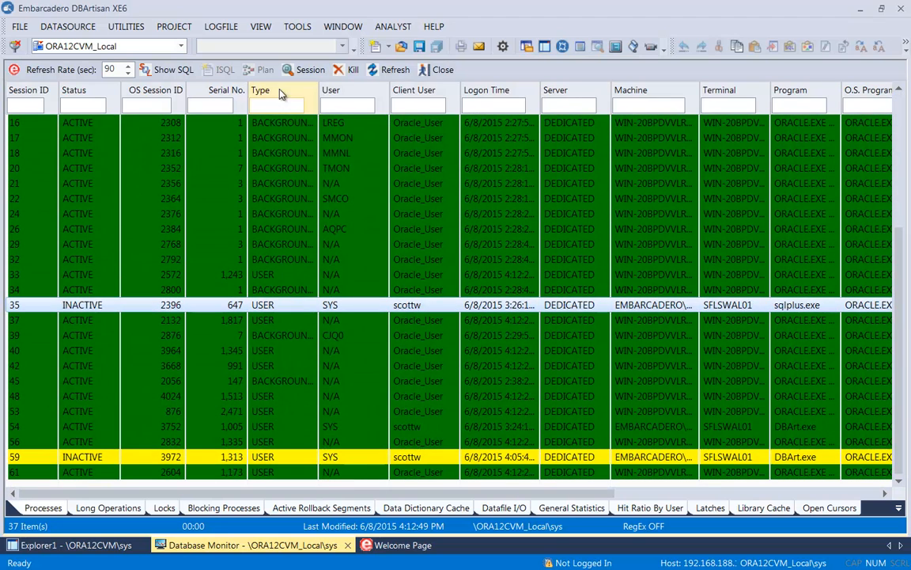
left_click(160, 69)
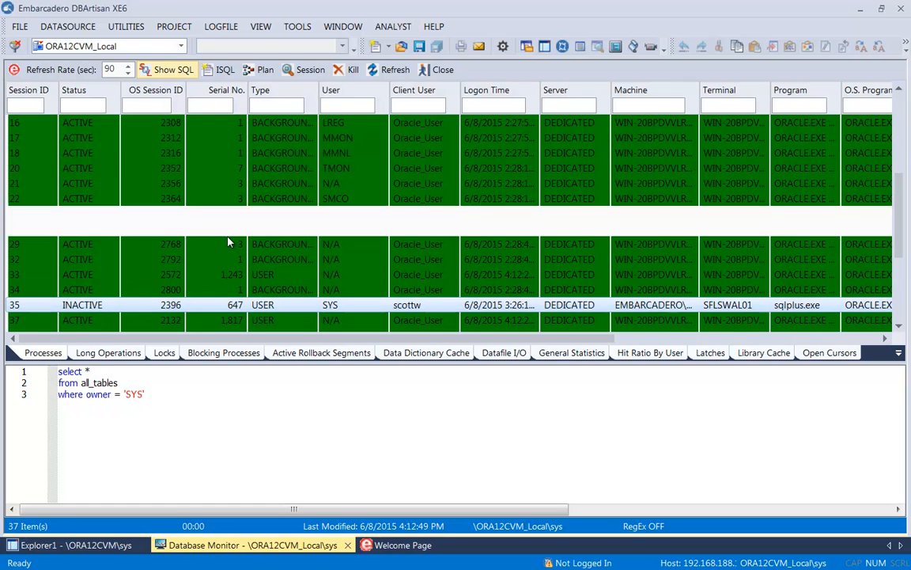
Step: Kill the process of session 35 and select session 11 in the process list
left_click(351, 71)
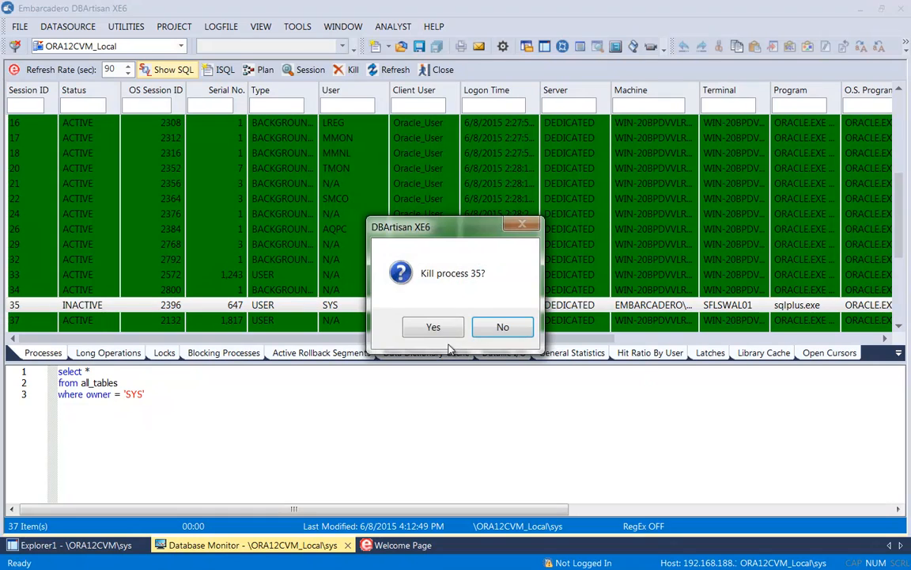
left_click(434, 323)
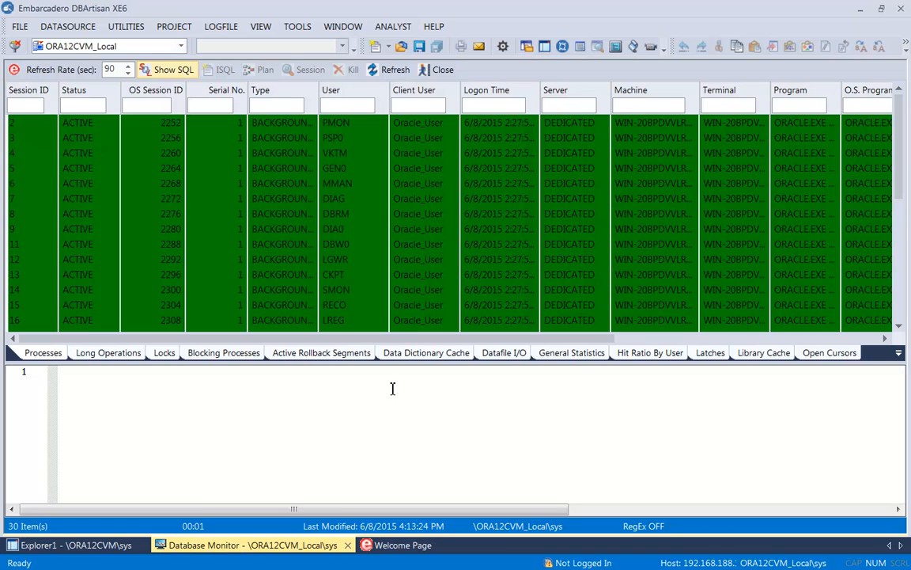
mouse_move(900, 183)
left_mouse_down()
mouse_move(894, 307)
mouse_move(890, 176)
left_mouse_up()
left_click(330, 242)
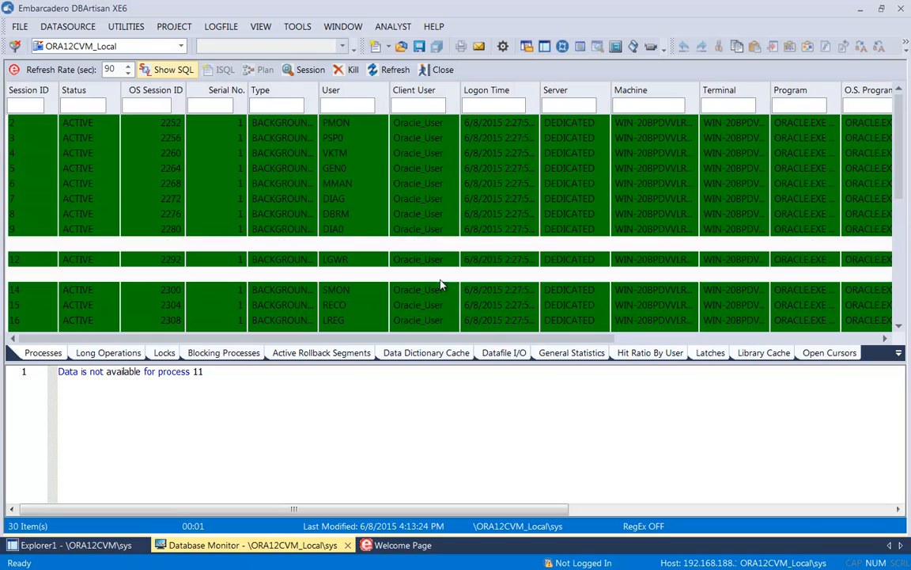
Step: View the Long Operations, Locks and Blocking Processes of the Oracle instance, and return to Processes
left_click(104, 356)
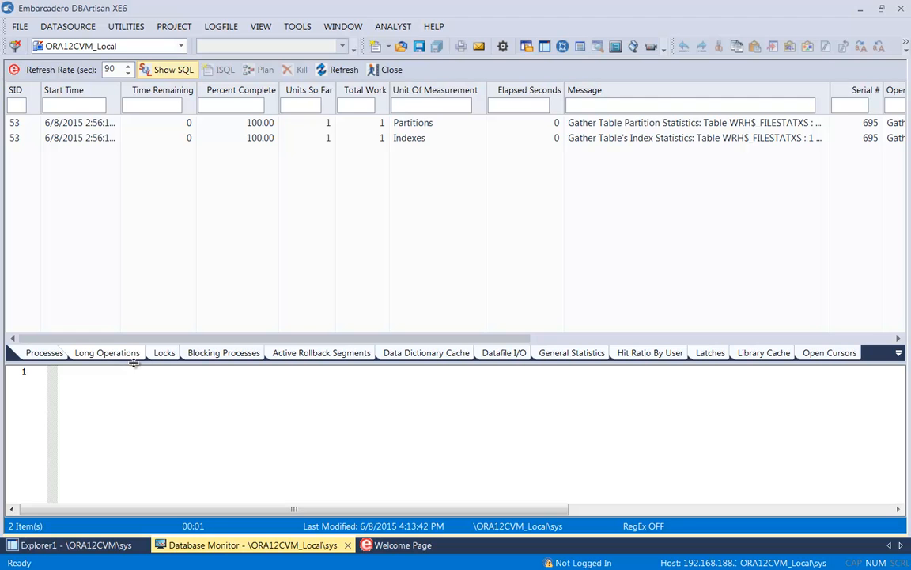
left_click(162, 356)
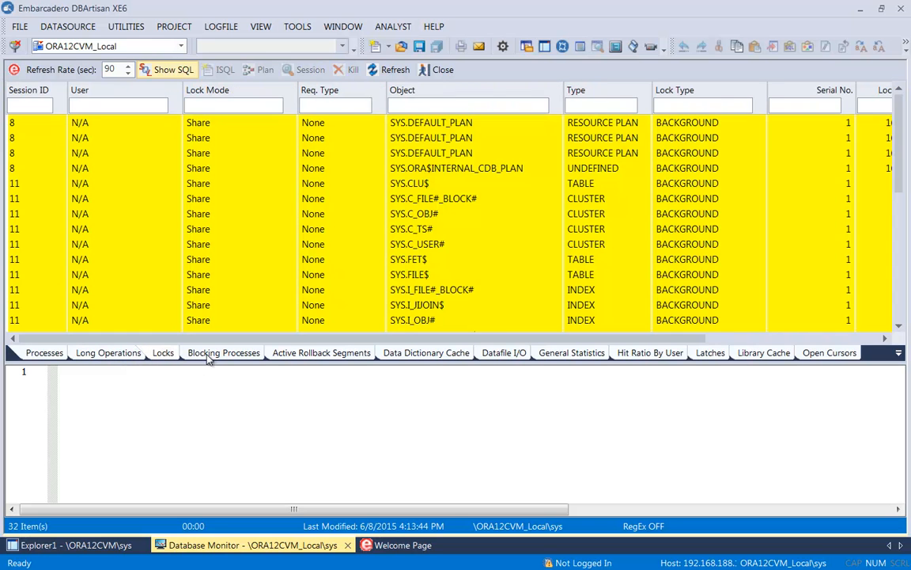
left_click(211, 357)
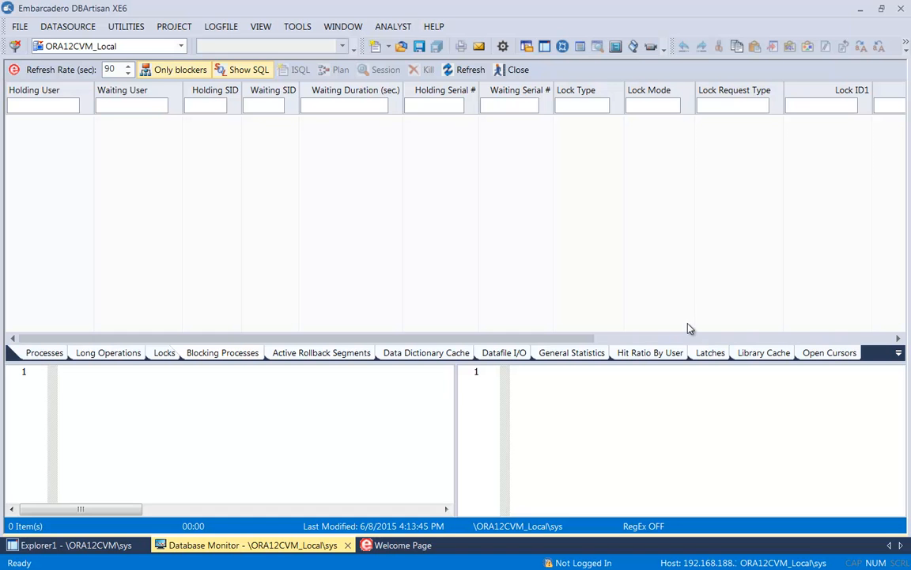
left_click(44, 354)
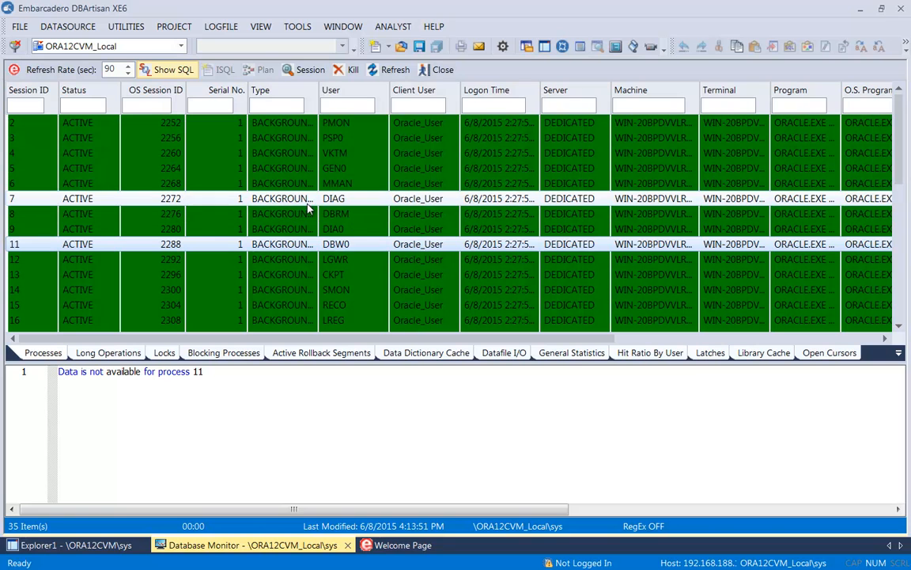
Step: Float the Database Monitor as an enlarged separate window with its SQL pane hidden
right_click(282, 171)
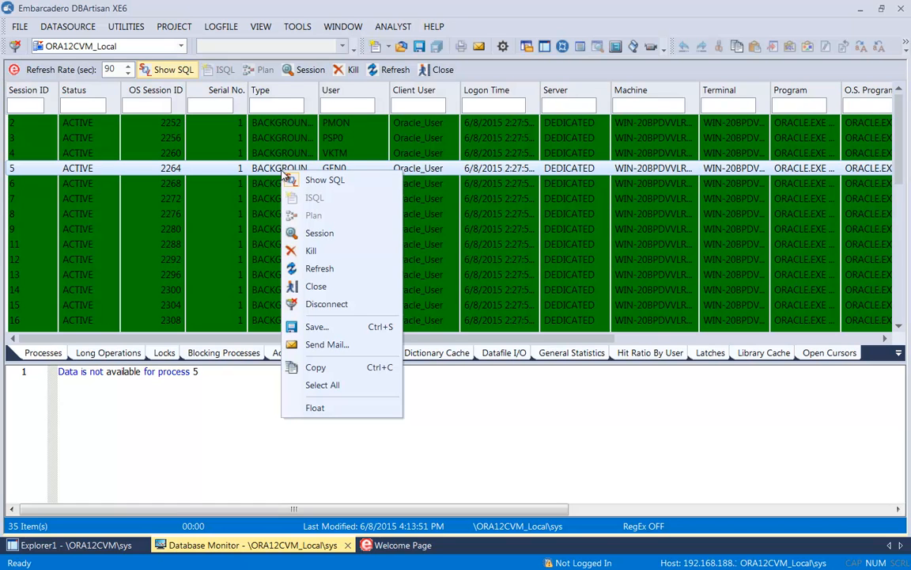
left_click(334, 410)
left_click_drag(291, 34, 486, 87)
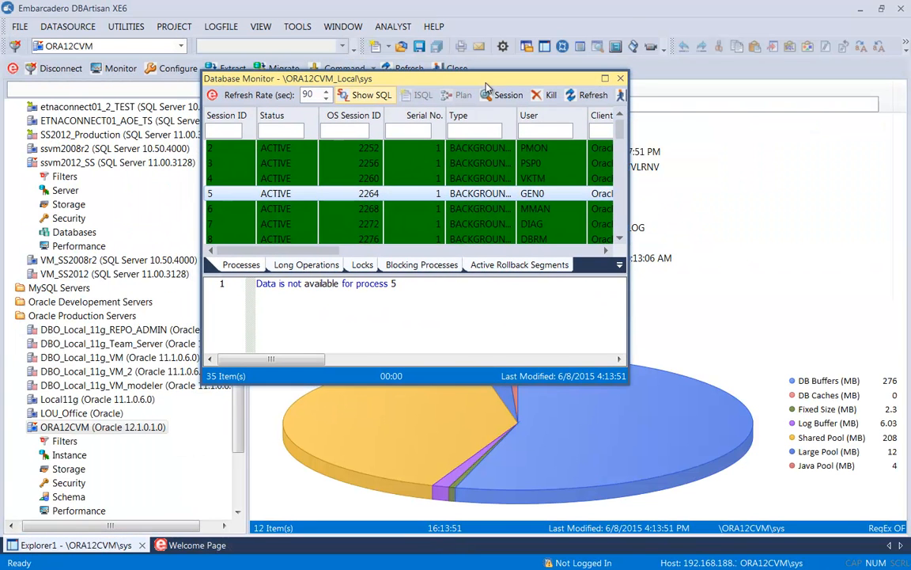
left_click(364, 95)
left_click_drag(629, 383, 850, 460)
left_click_drag(629, 76, 523, 80)
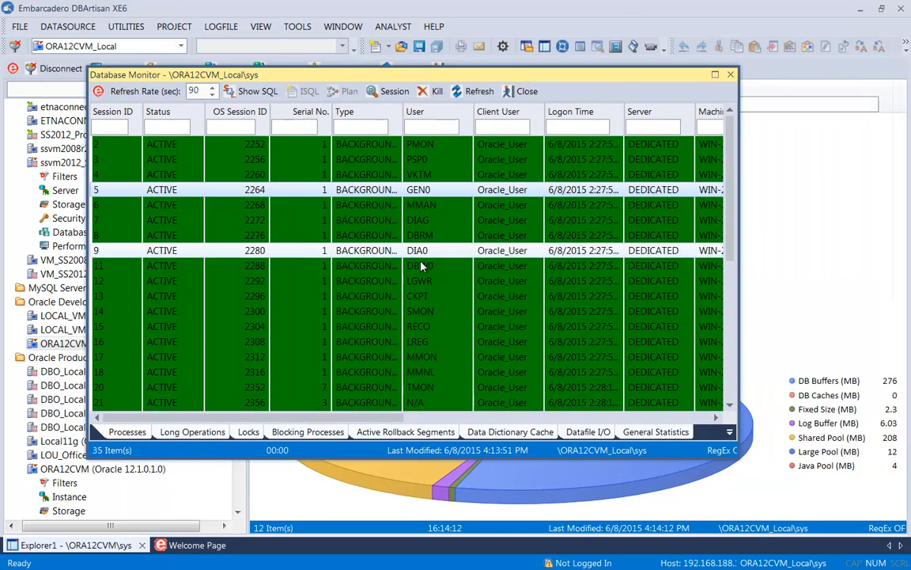
Step: Dock the Database Monitor back as a tabbed document and show its SQL pane again
right_click(362, 235)
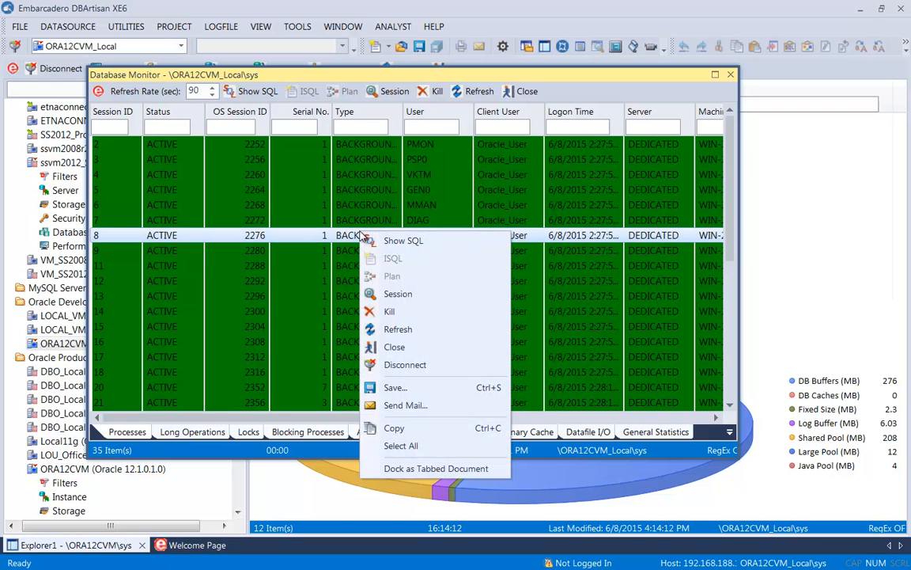
left_click(425, 468)
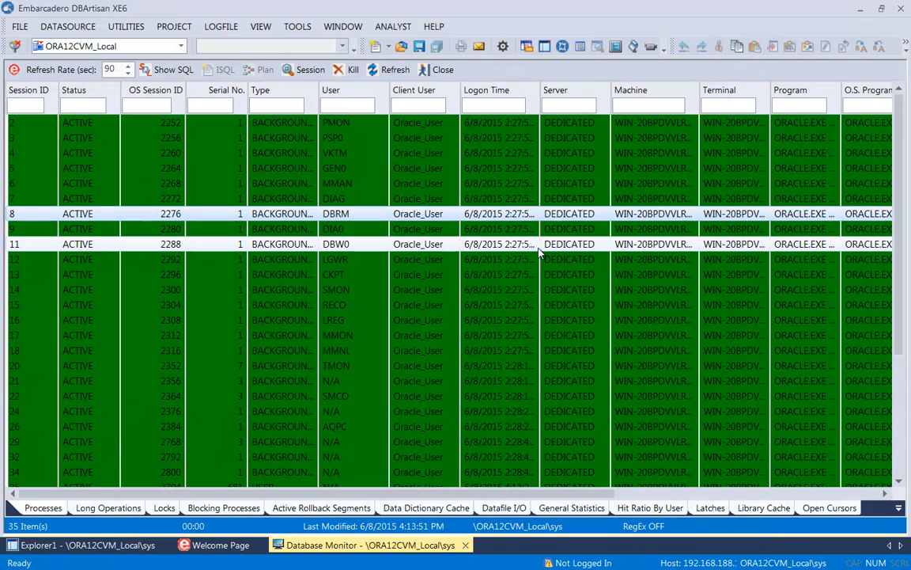
left_click(162, 70)
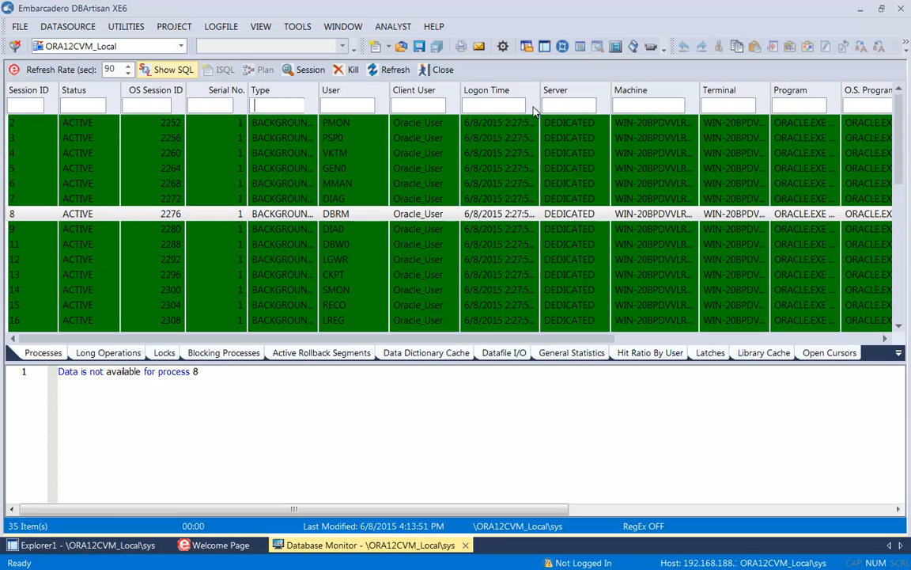
Step: Filter the process list by user sys to view the SQL of sessions 59 and 54, and clear the filter
left_click(647, 105)
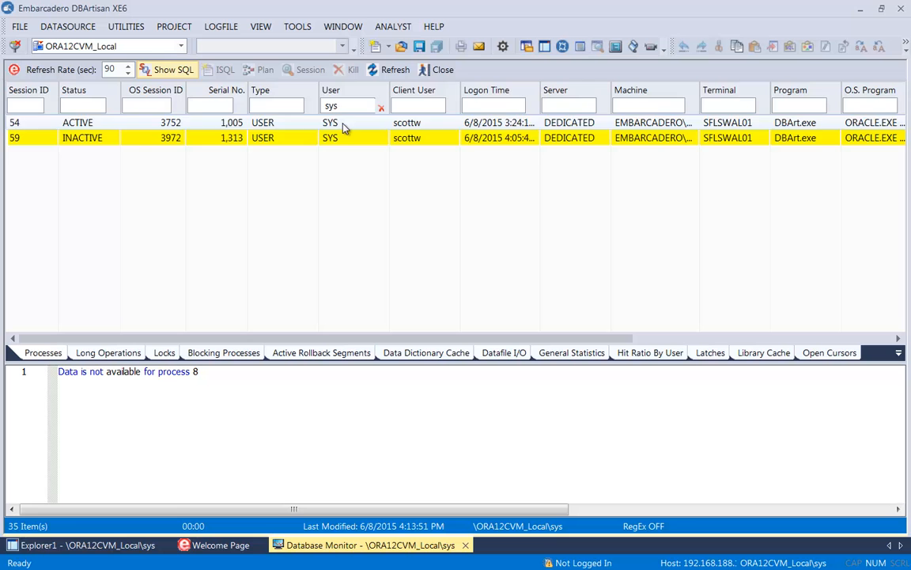
left_click(344, 125)
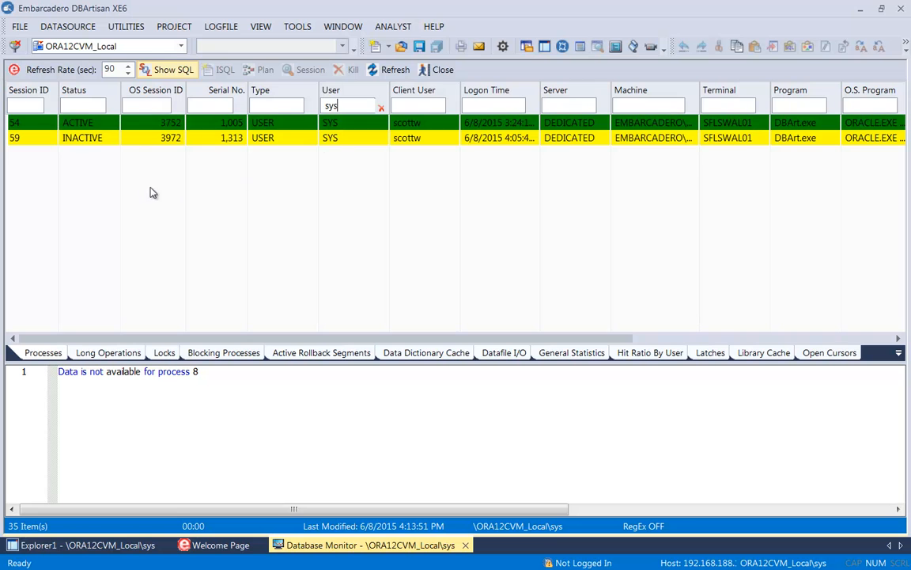
left_click(82, 143)
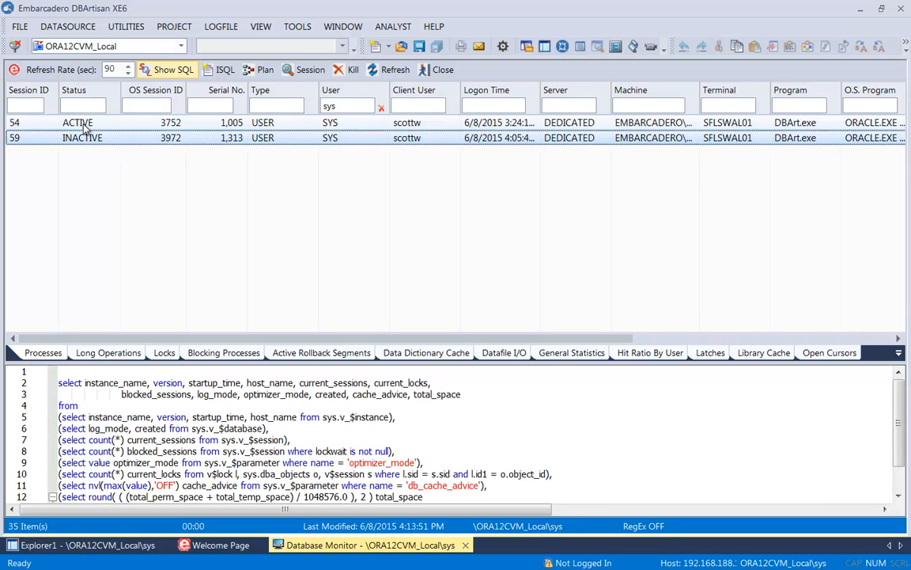
left_click(86, 125)
left_click(382, 110)
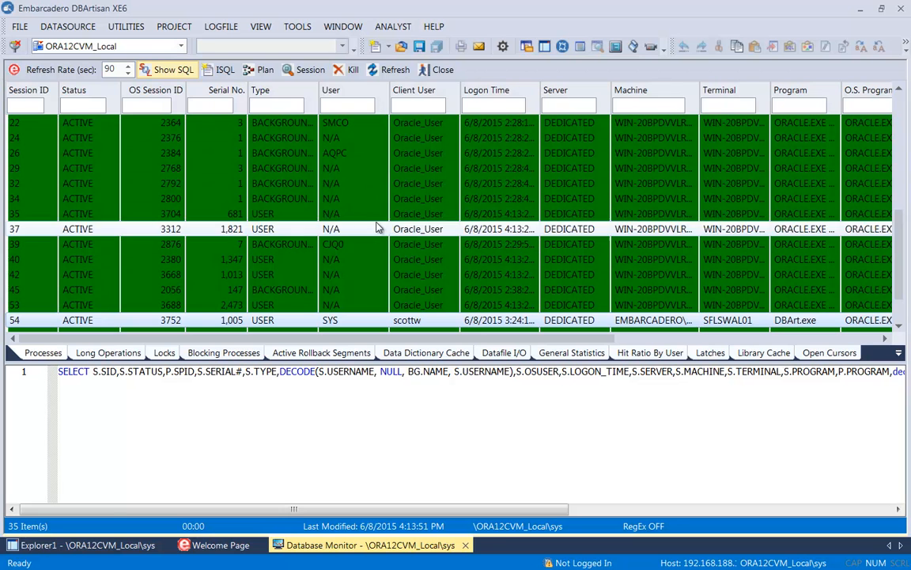
Step: Select the ssvm2012_SS SQL Server data source in the Explorer and open its Database Monitor
left_click(83, 546)
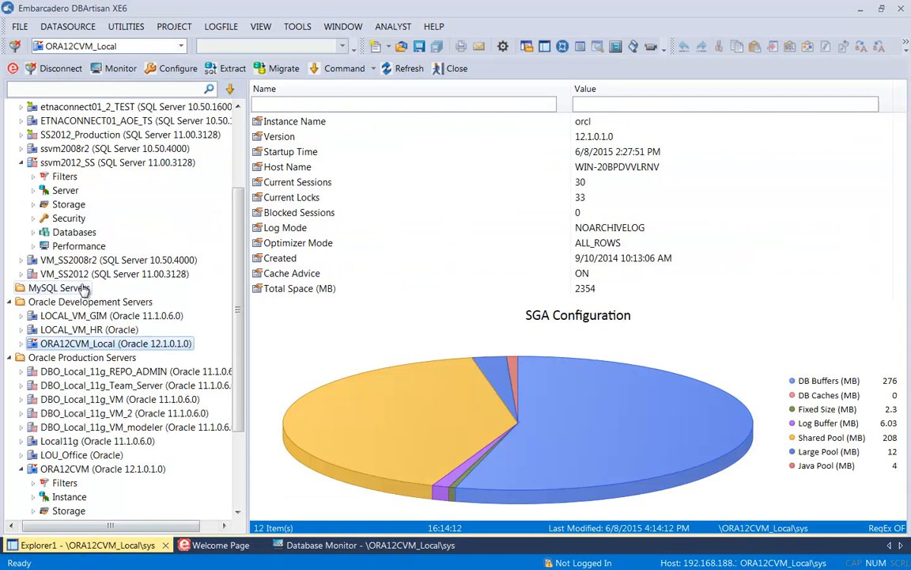
left_click(75, 162)
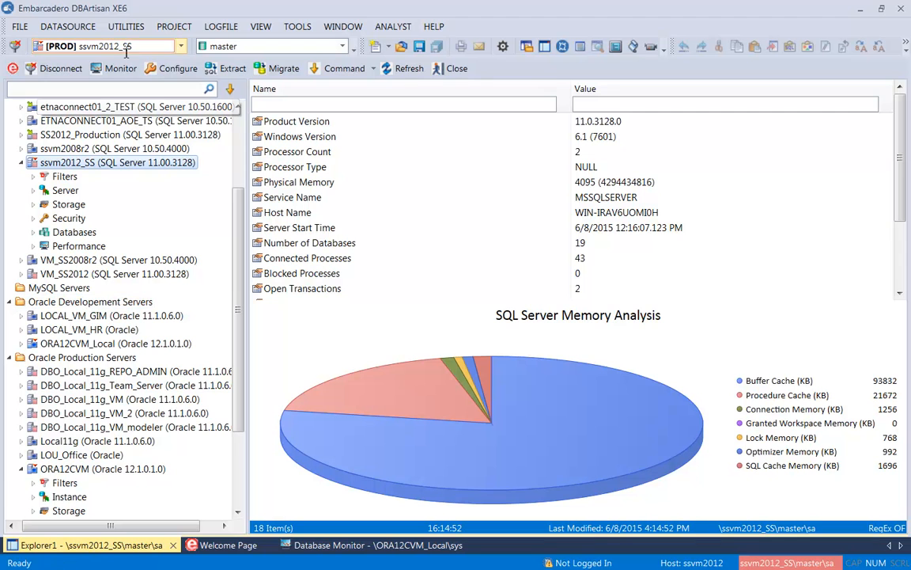
left_click(126, 26)
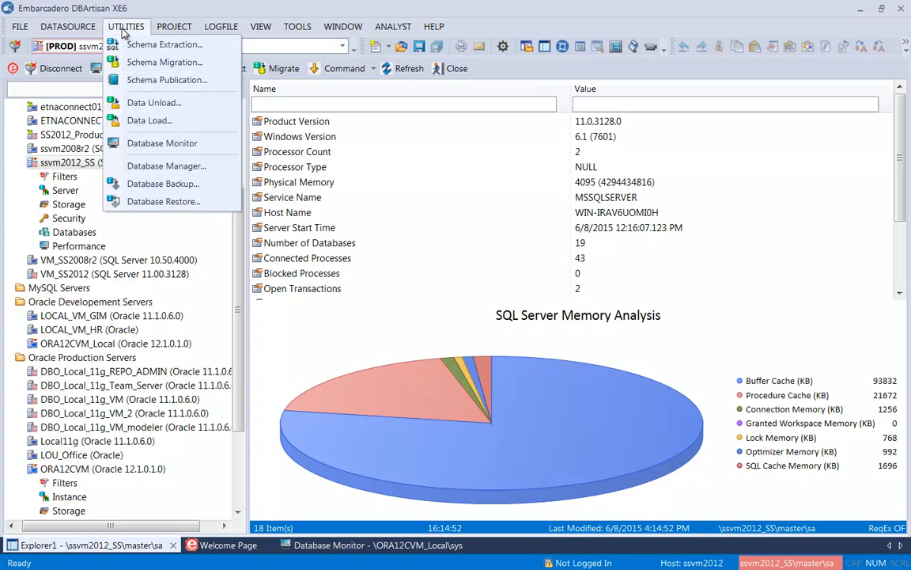
left_click(160, 143)
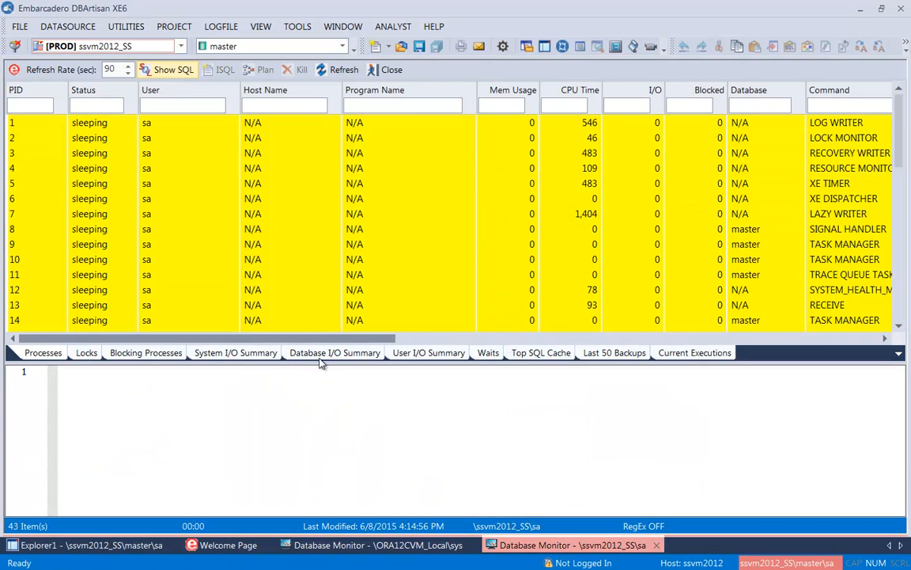
Step: Display the SQL of running process 67 and view the locks of the SQL Server instance
left_click_drag(899, 147, 907, 294)
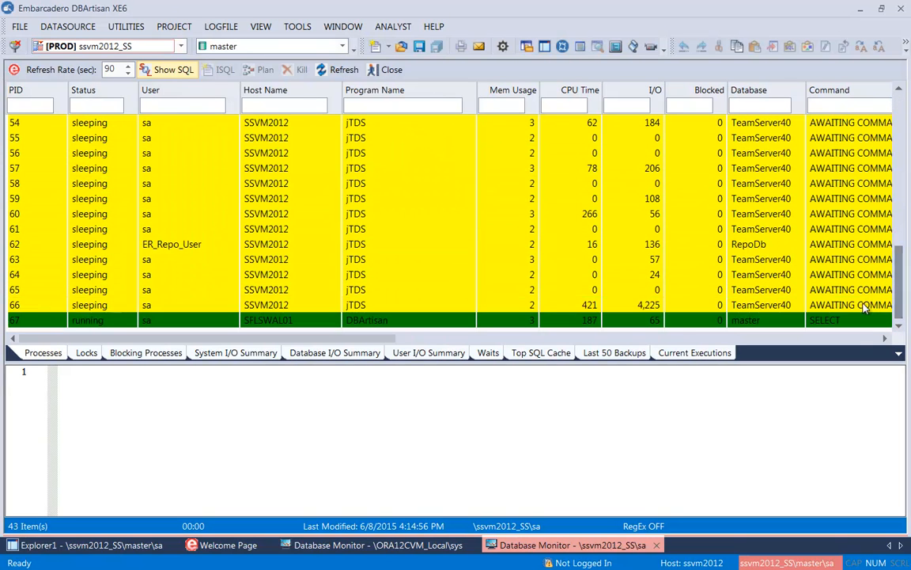
left_click(79, 319)
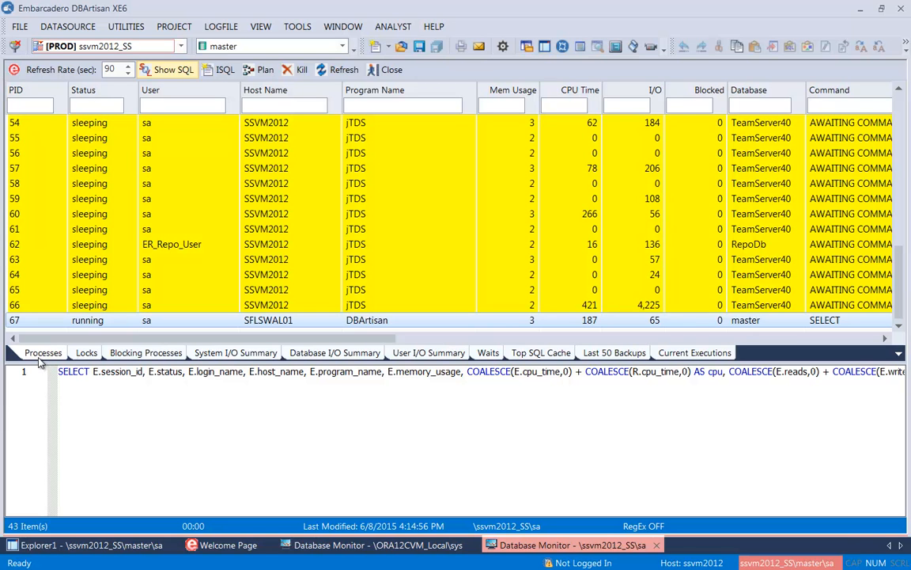
left_click(84, 353)
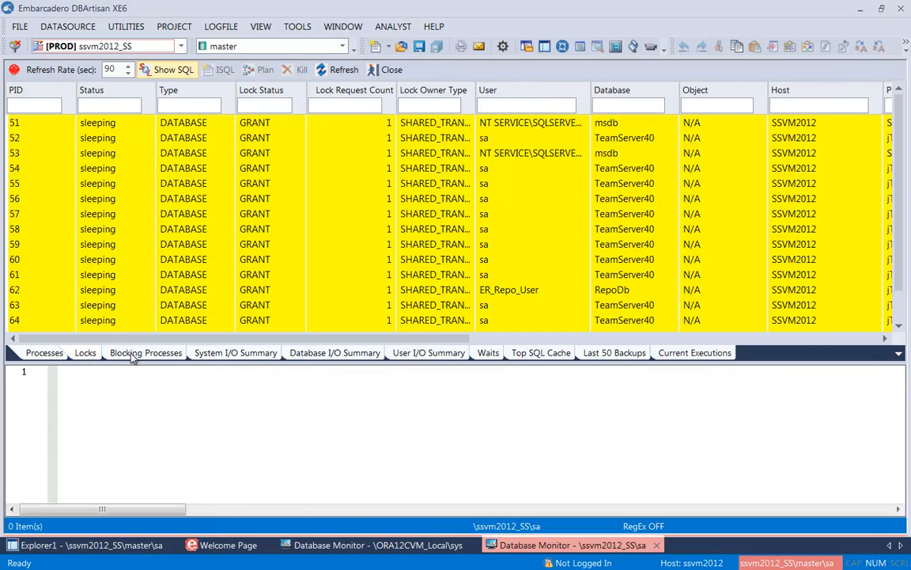
Step: View the blocking processes of the SQL Server instance, return to its process list and close this Database Monitor
left_click(133, 355)
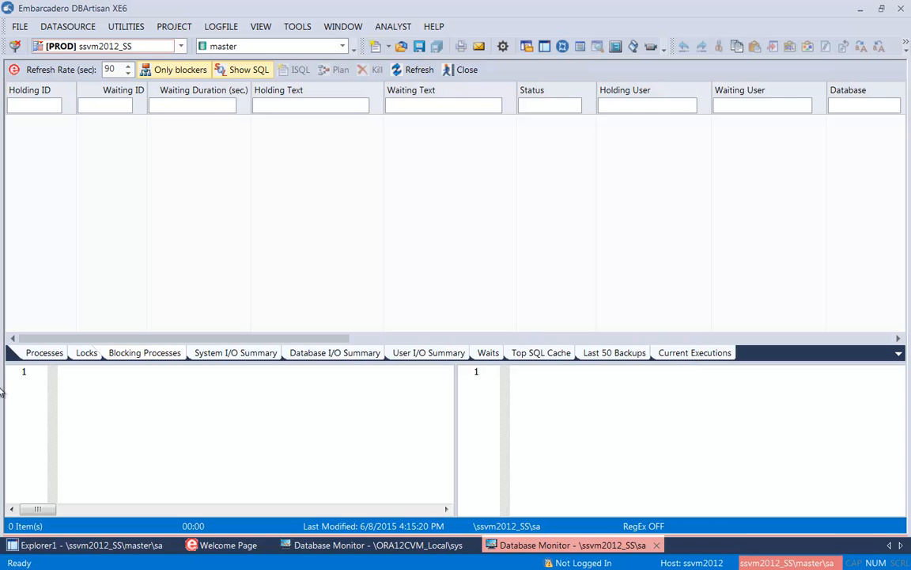
left_click(43, 353)
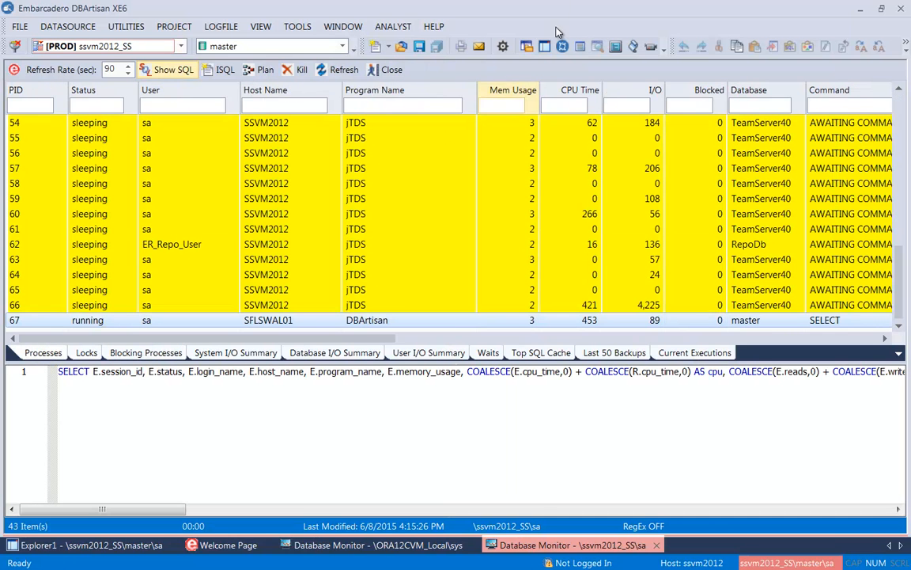
left_click(386, 70)
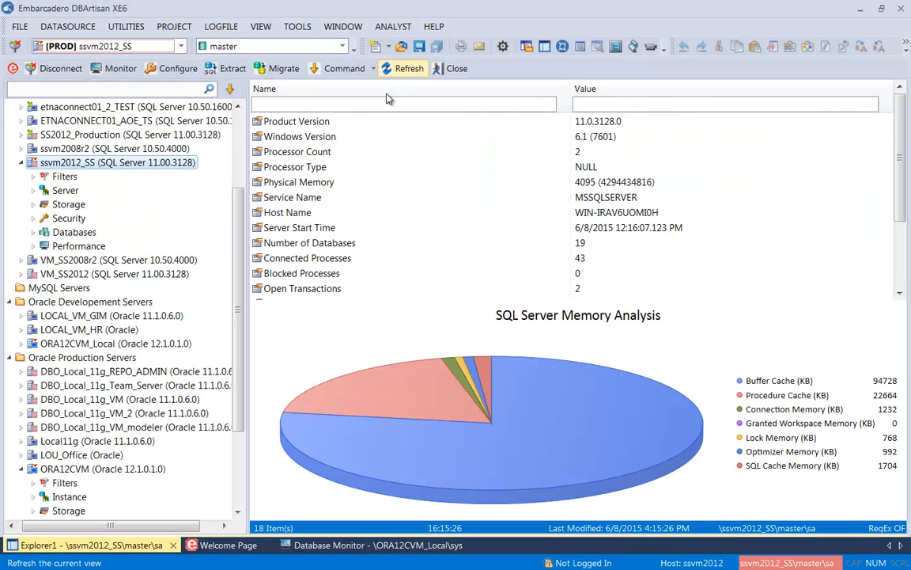
Step: Start a new schema extraction for the ssvm2012_SS data source and proceed to the database selection
left_click(125, 27)
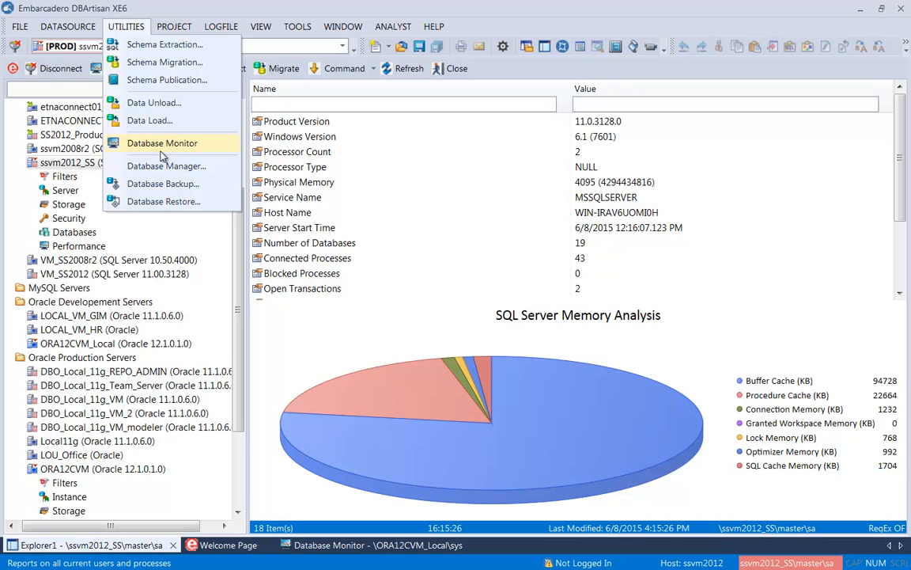
left_click(319, 4)
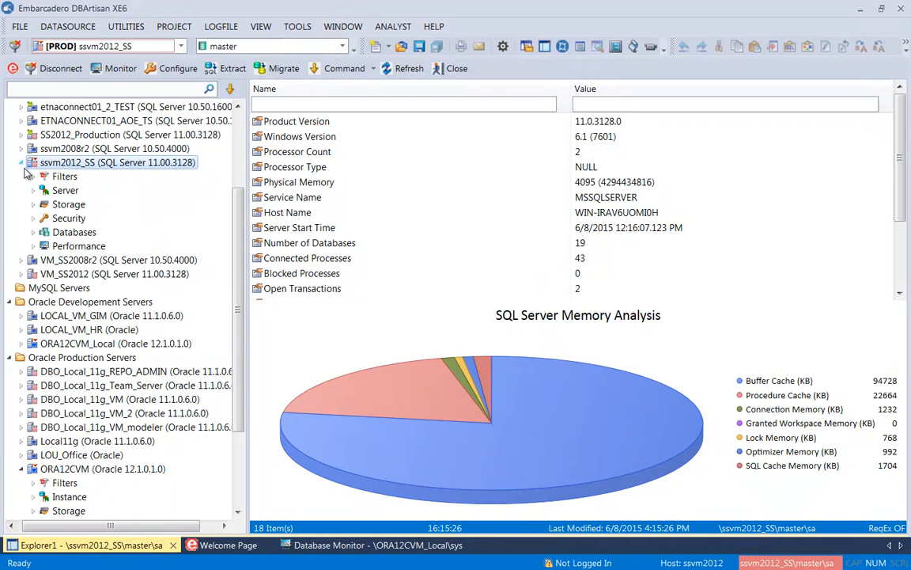
left_click(125, 29)
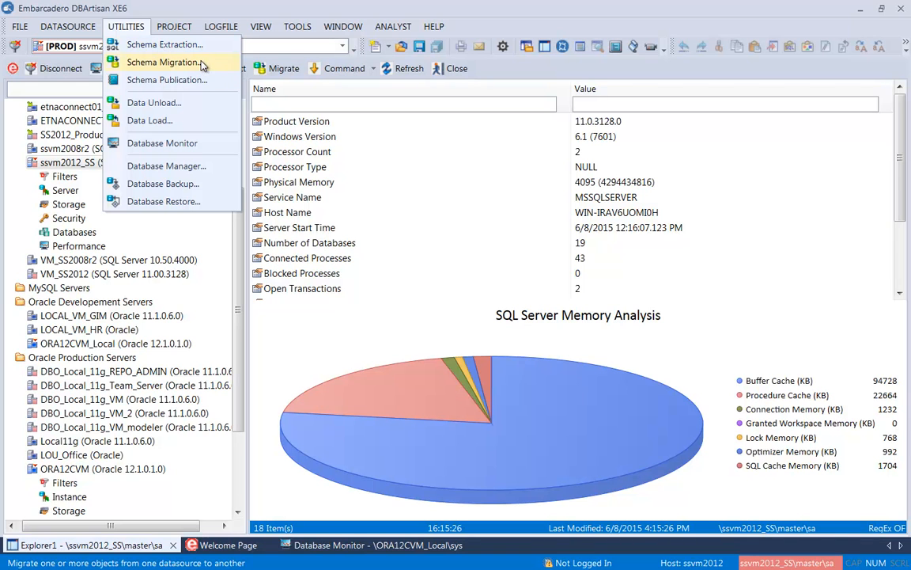
left_click(164, 46)
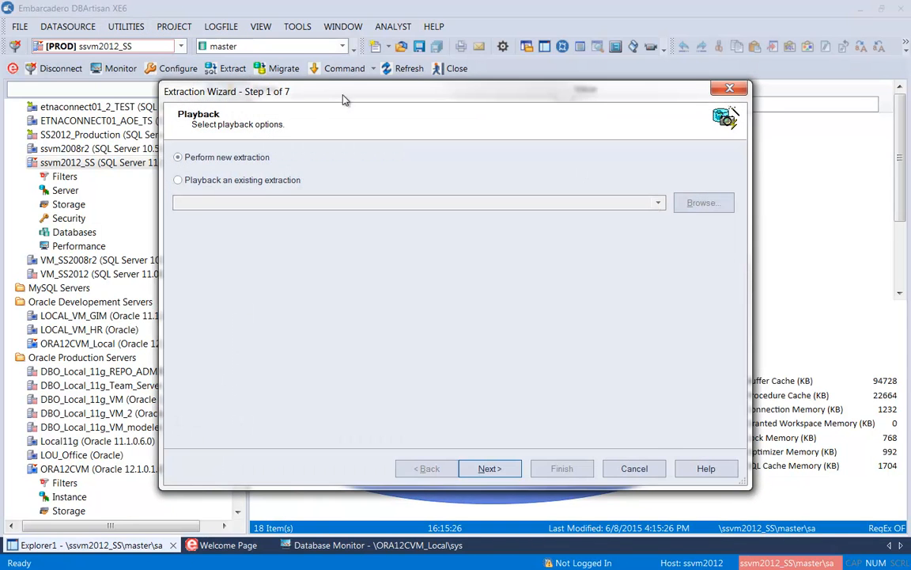
left_click_drag(342, 102, 316, 74)
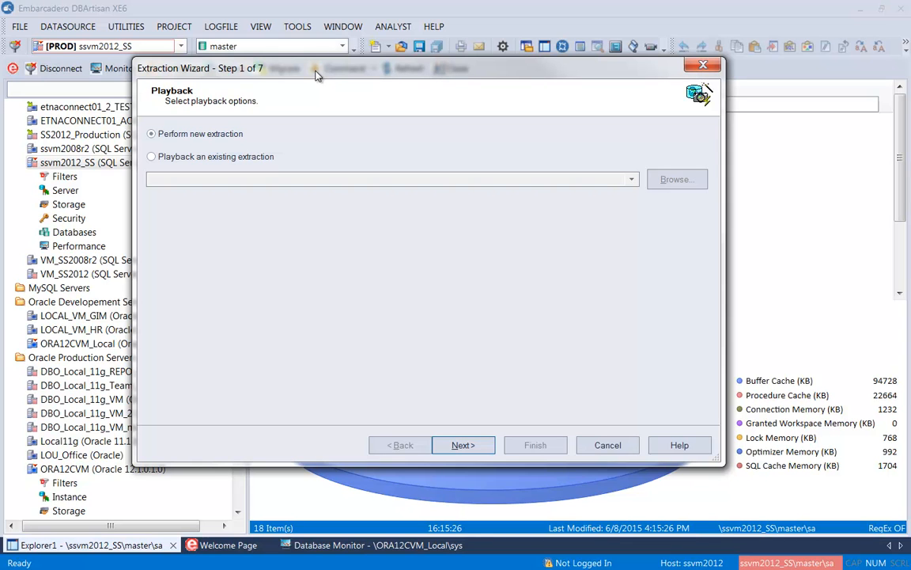
left_click(460, 446)
left_click(219, 318)
left_click(461, 443)
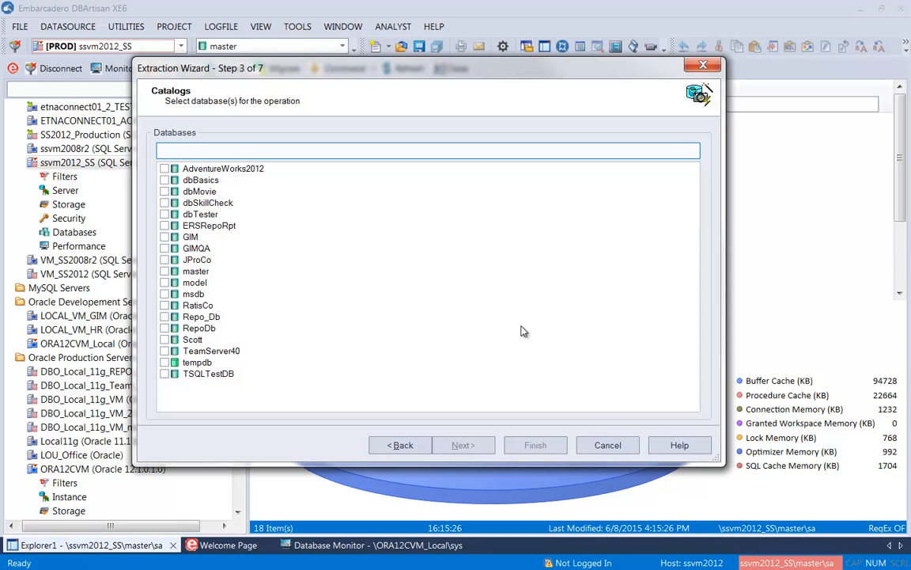
Step: Choose the GIM database as the extraction source and restrict the object selection to the dbo schema
left_click(165, 236)
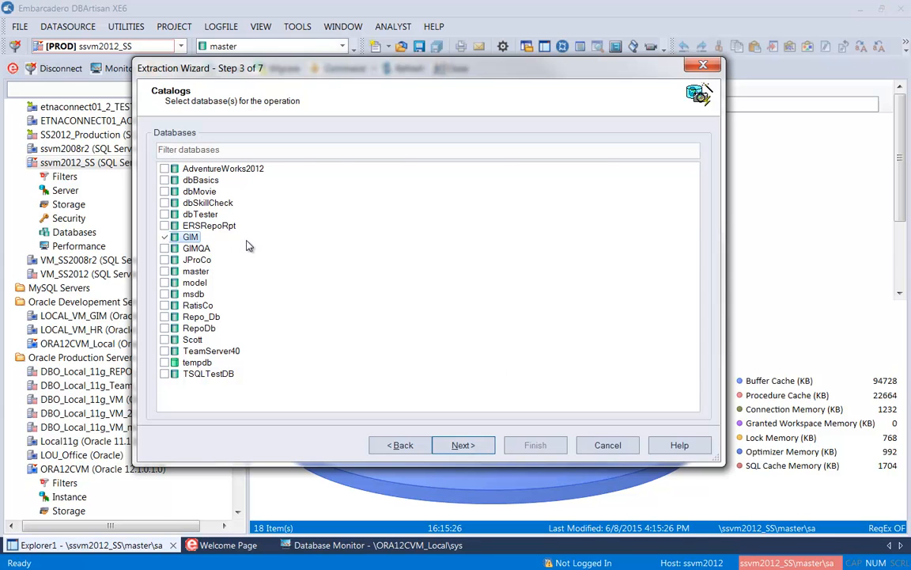
left_click(462, 446)
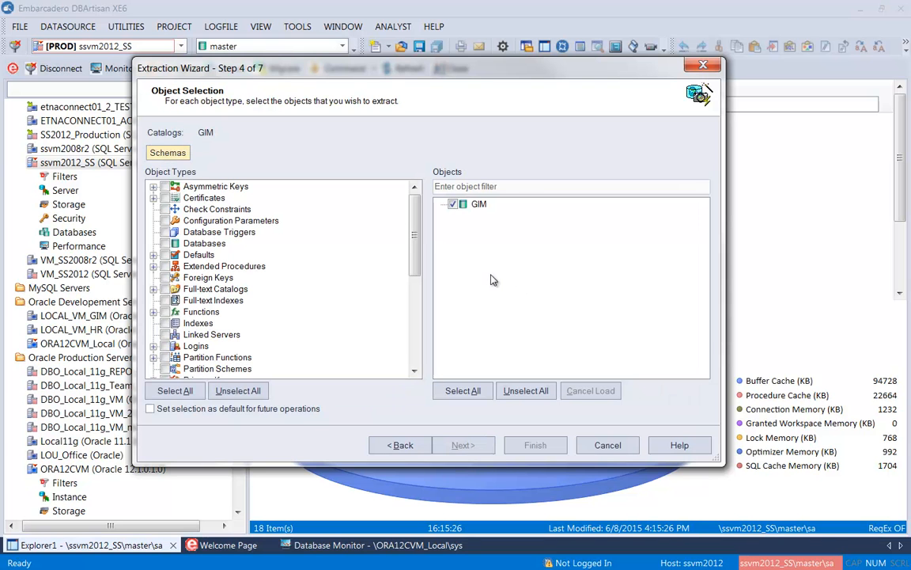
left_click(167, 154)
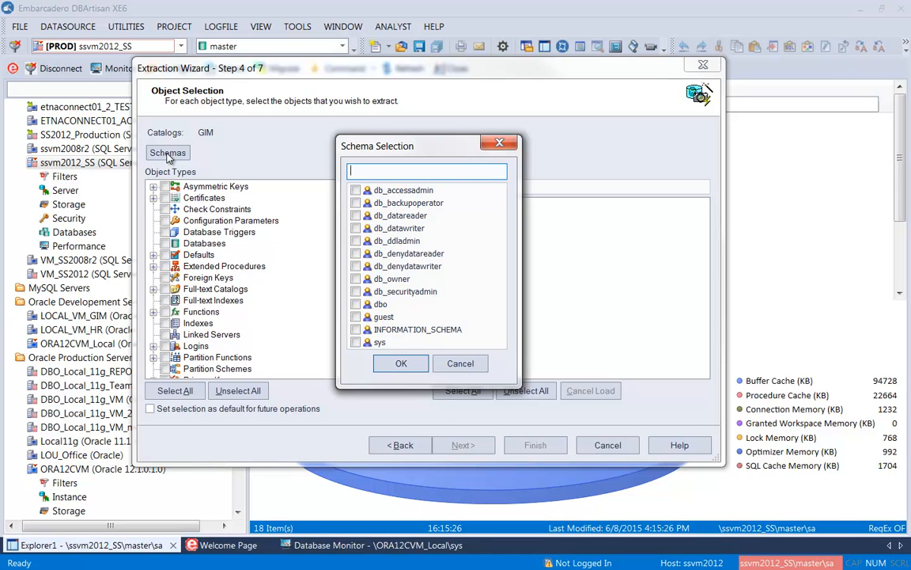
left_click(355, 305)
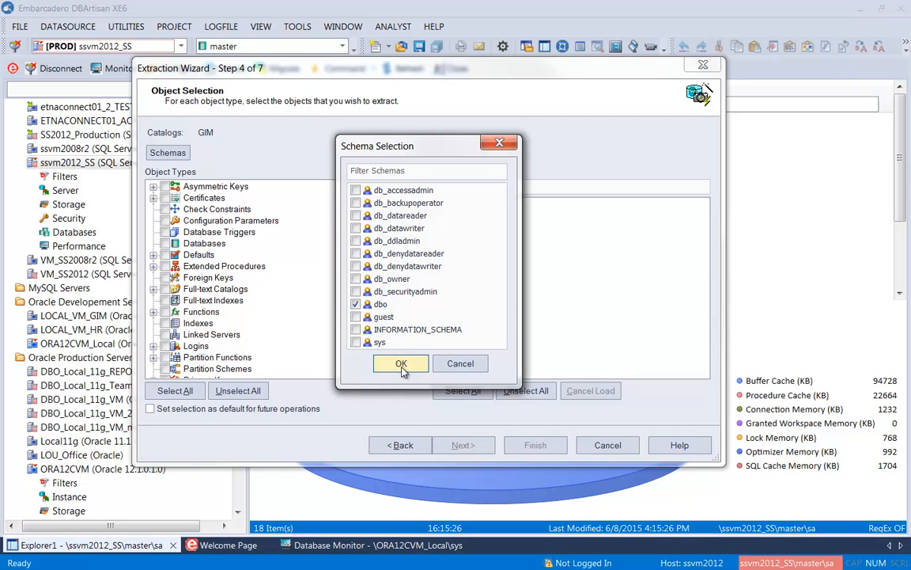
left_click(401, 363)
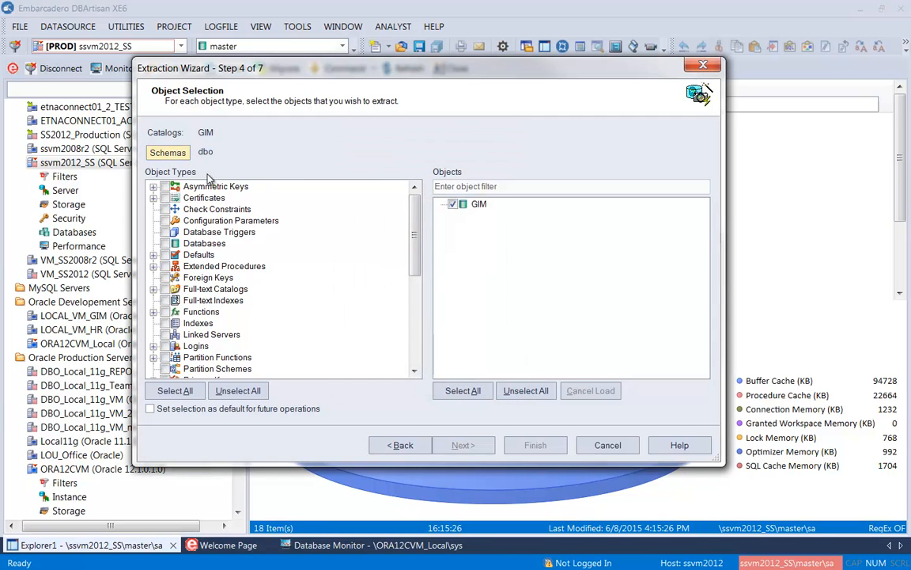
Step: Select Tables, Views, Procedures and Indexes as the object types to extract
left_click_drag(413, 250, 414, 316)
left_click(164, 334)
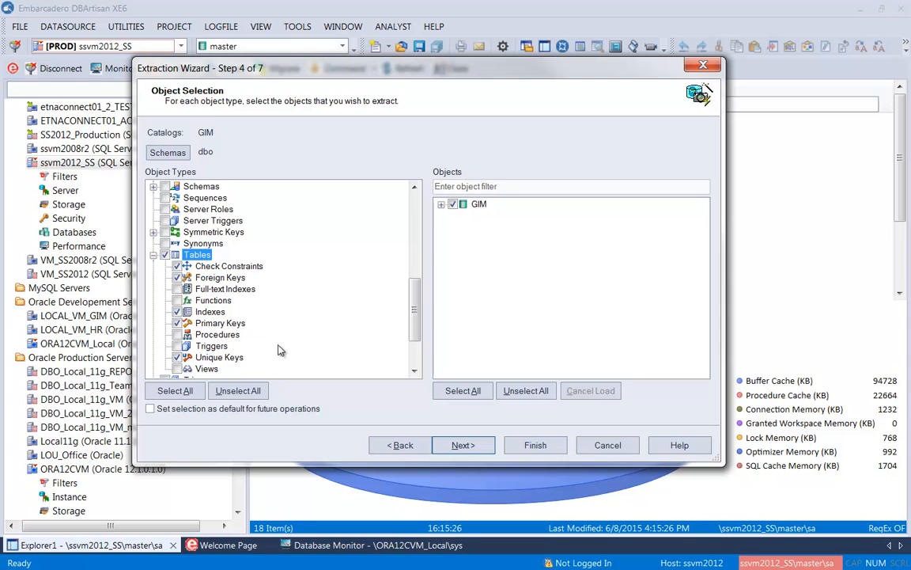
left_click_drag(415, 309, 417, 330)
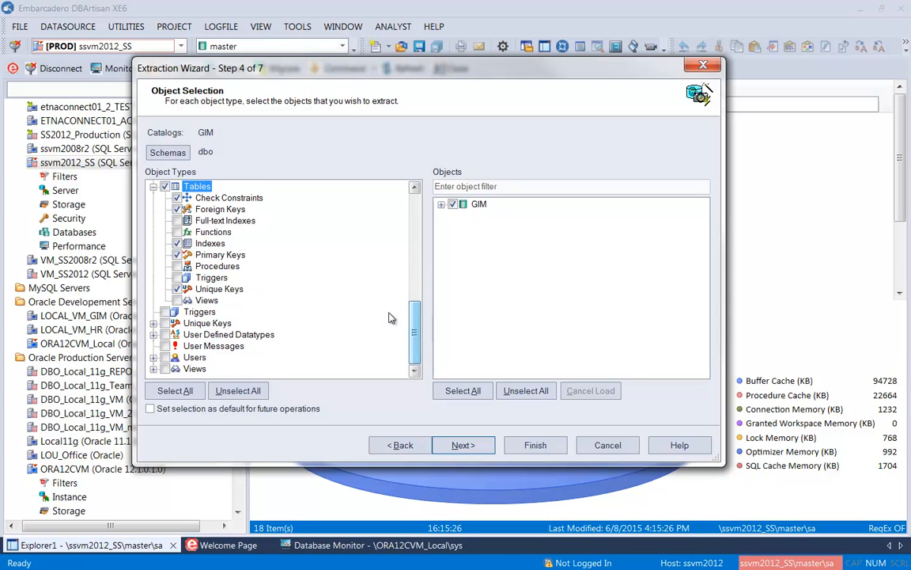
left_click(153, 187)
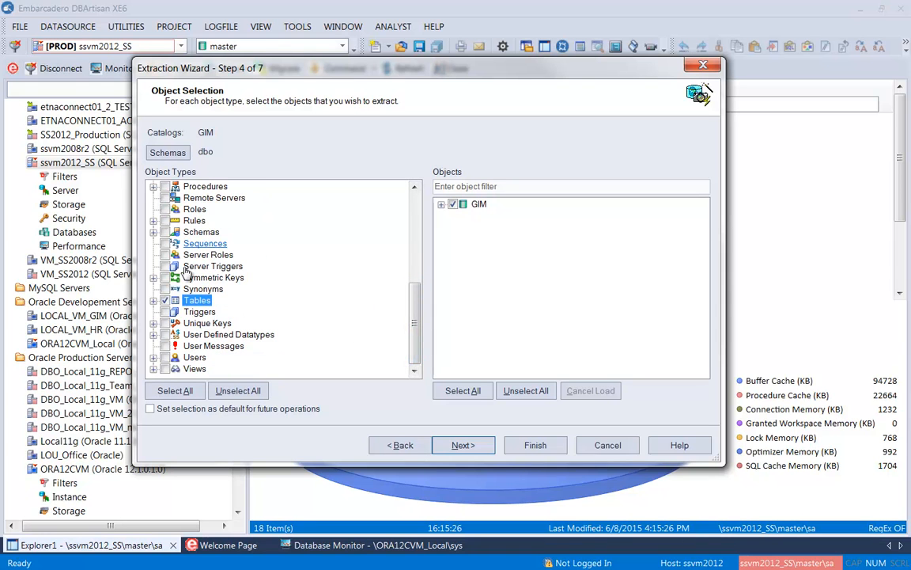
left_click(164, 369)
scroll(253, 272, "up", 2)
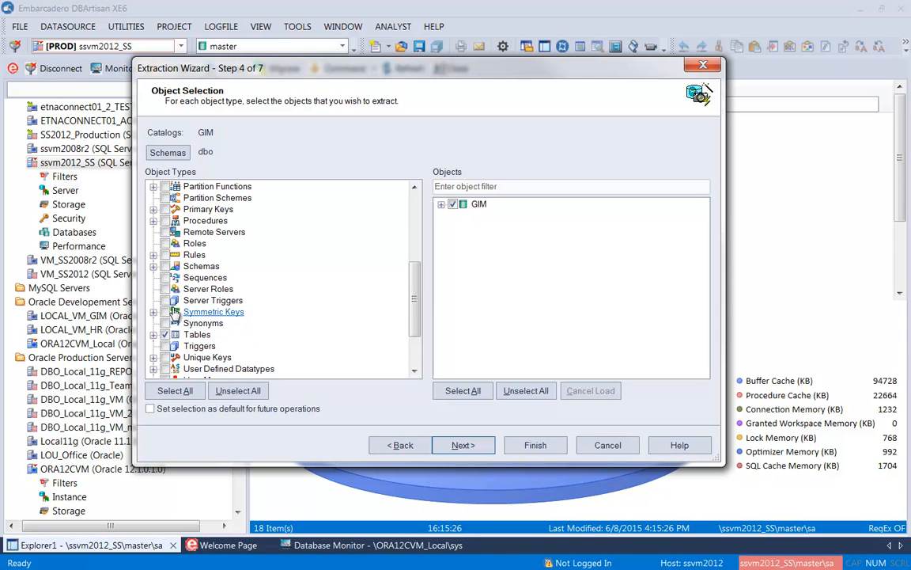
left_click(164, 221)
scroll(291, 244, "up", 3)
left_click(165, 254)
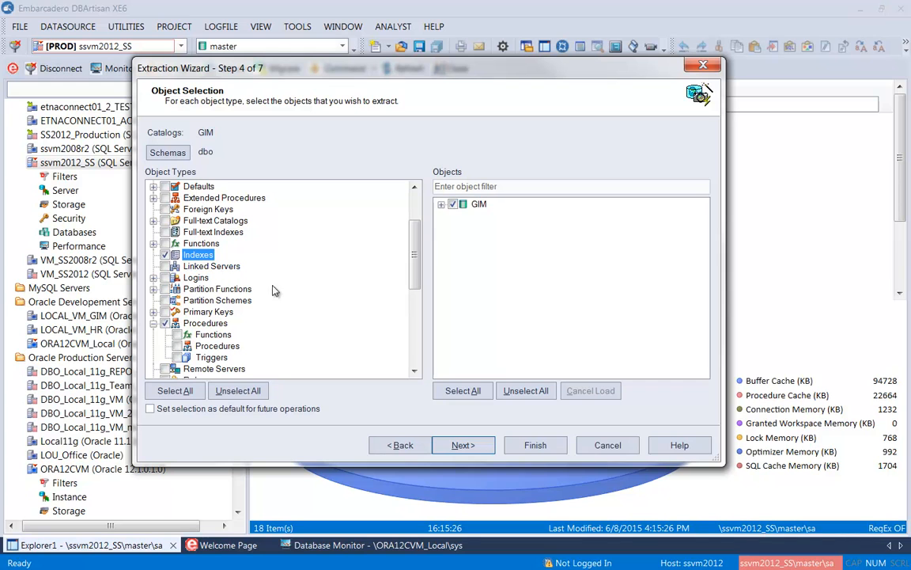
Step: Expand the GIM object tree and include all of its dbo tables and views in the extraction
left_click(440, 205)
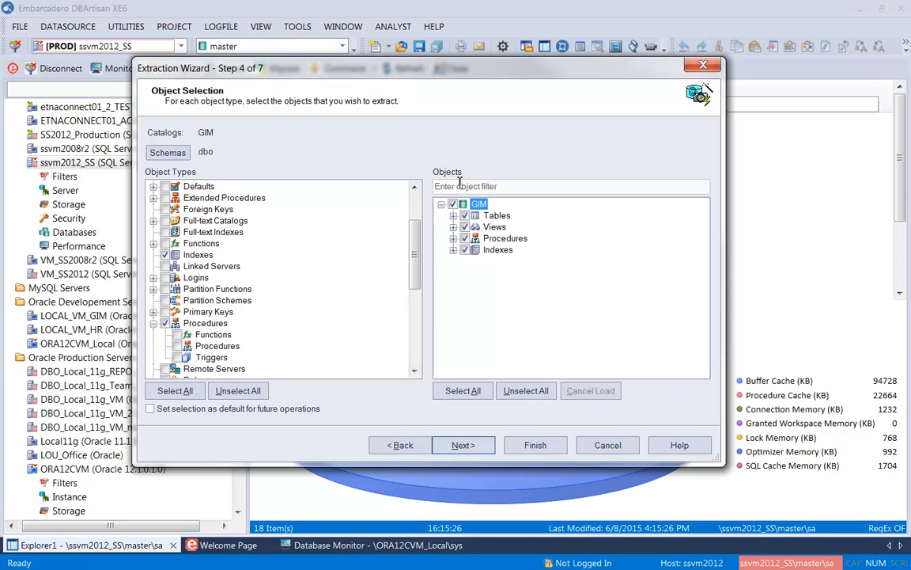
left_click(452, 216)
left_click(465, 216)
left_click(453, 295)
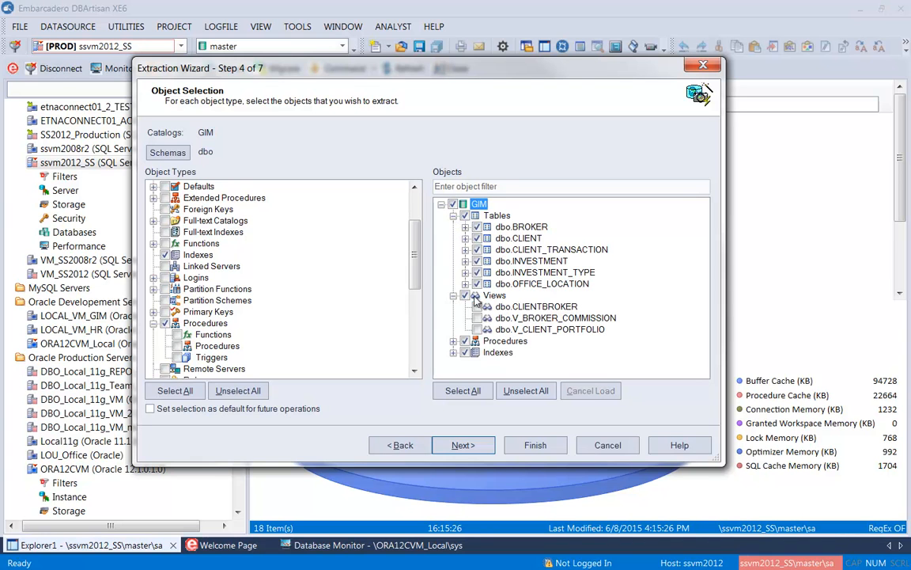
left_click(465, 296)
left_click(466, 296)
Step: Include all of GIM's dbo procedures and indexes in the extraction and proceed to the extraction options
left_click(453, 341)
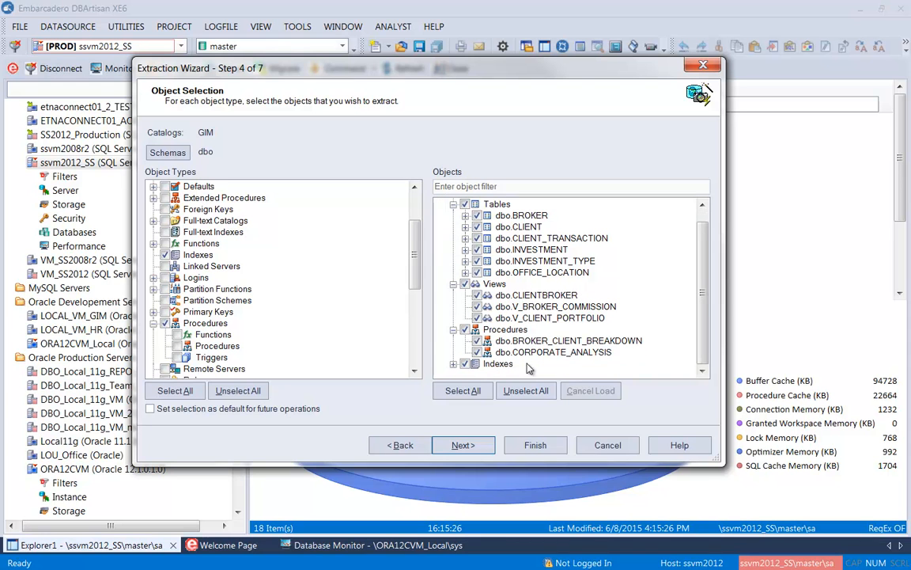
left_click(453, 364)
scroll(608, 305, "down", 1)
scroll(609, 305, "down", 1)
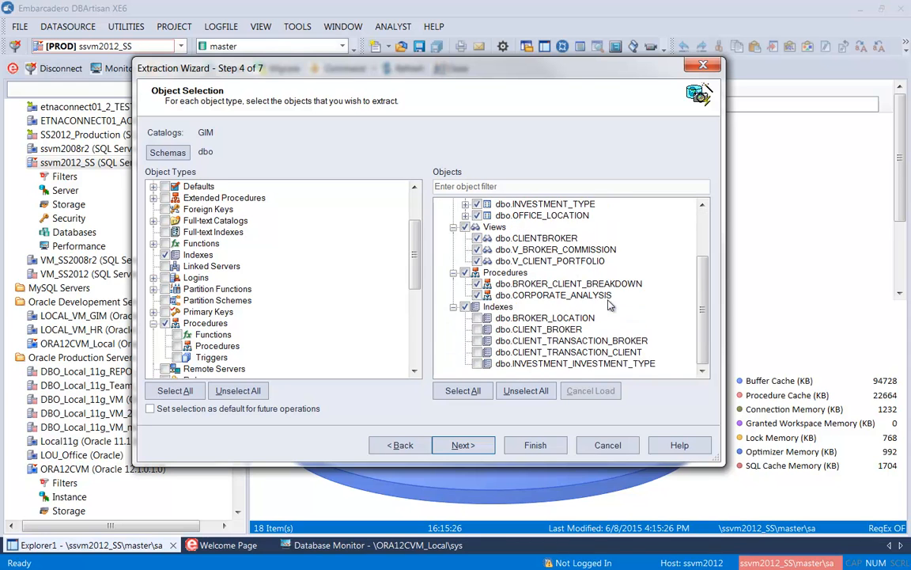
left_click(464, 307)
left_click(463, 446)
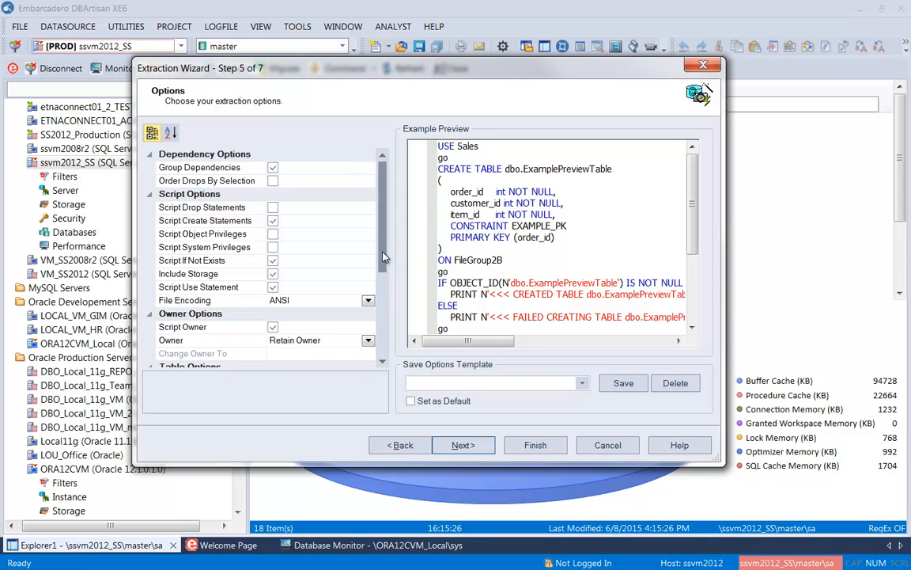
Step: Review the script options and the available file encodings, keeping ANSI as the file encoding
scroll(380, 261, "down", 1)
scroll(381, 265, "down", 1)
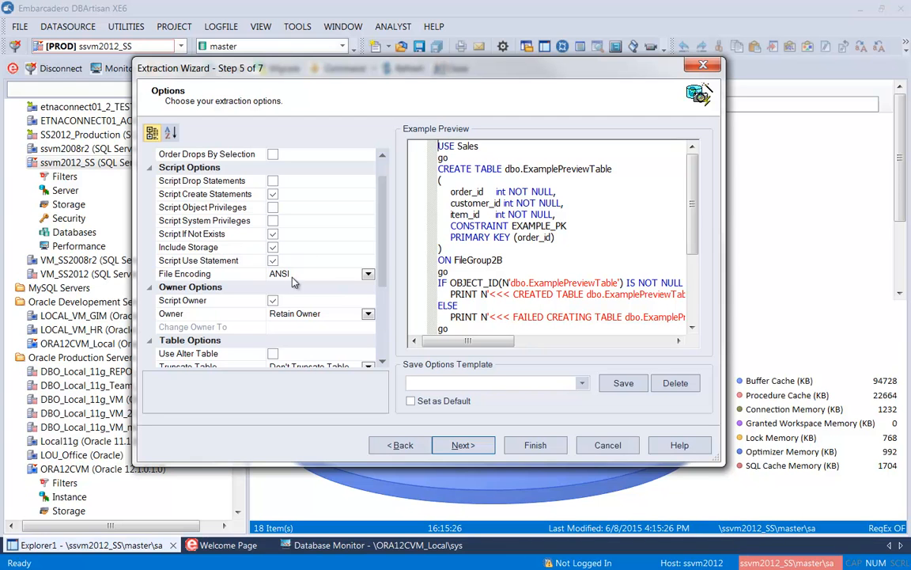
scroll(348, 253, "down", 1)
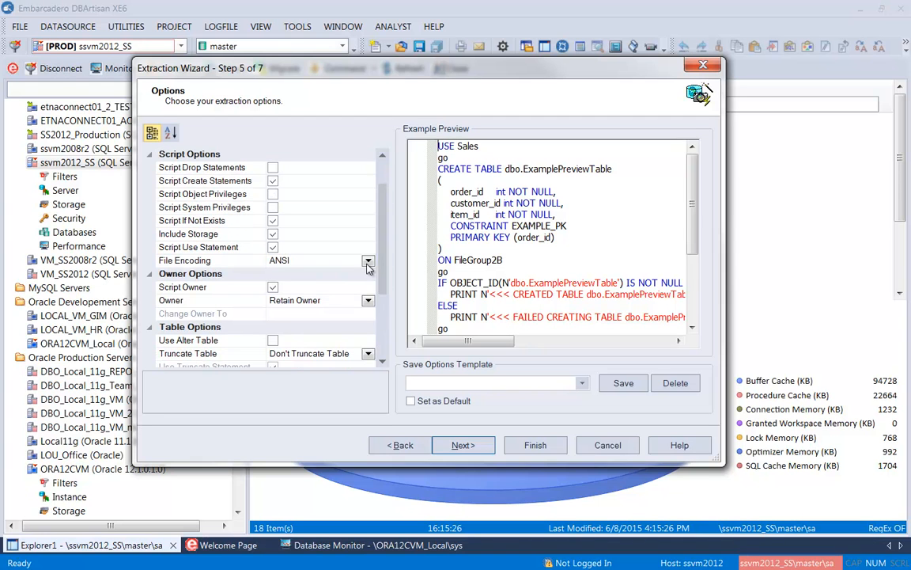
left_click(368, 261)
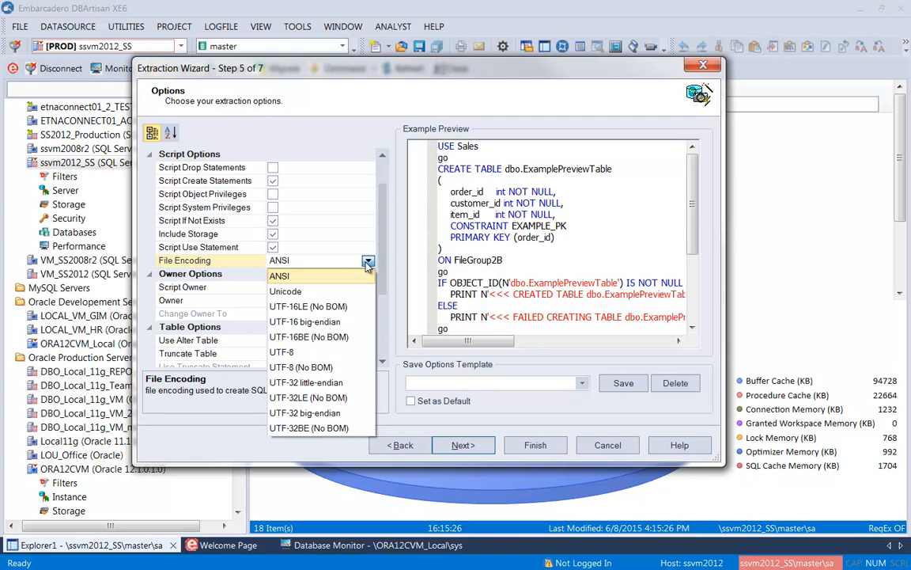
left_click(304, 277)
Step: Preview the script with Script Owner disabled and with Change Owner set, restoring Script Owner and Retain Owner
scroll(384, 245, "down", 4)
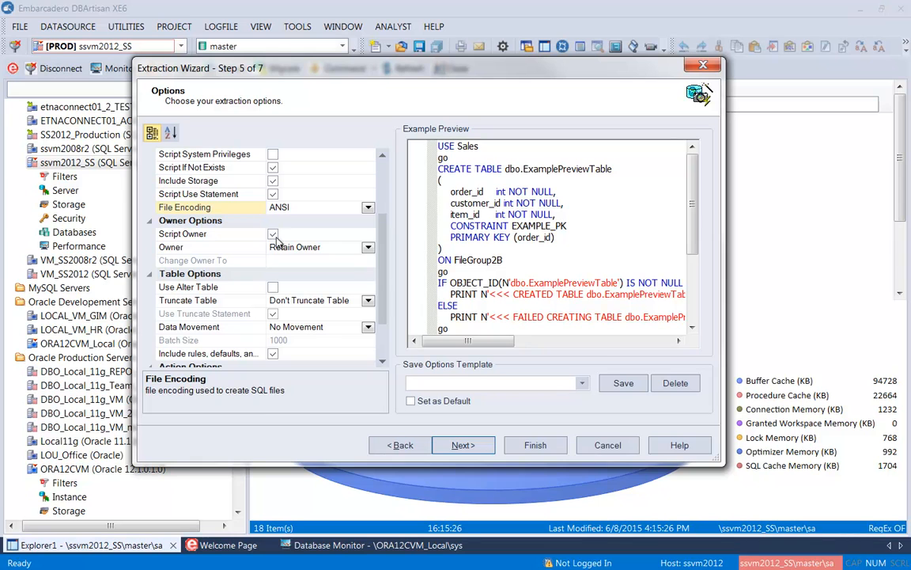
left_click(272, 234)
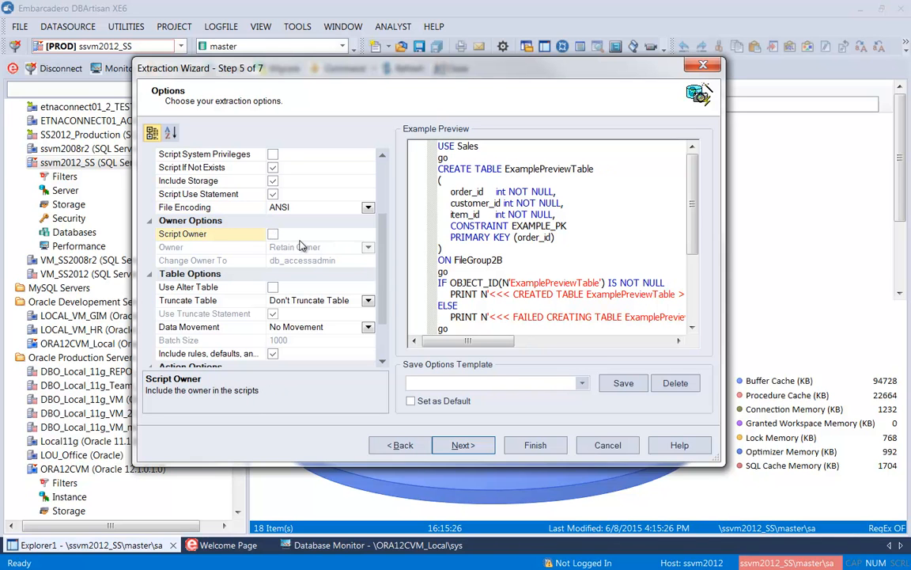
left_click(272, 234)
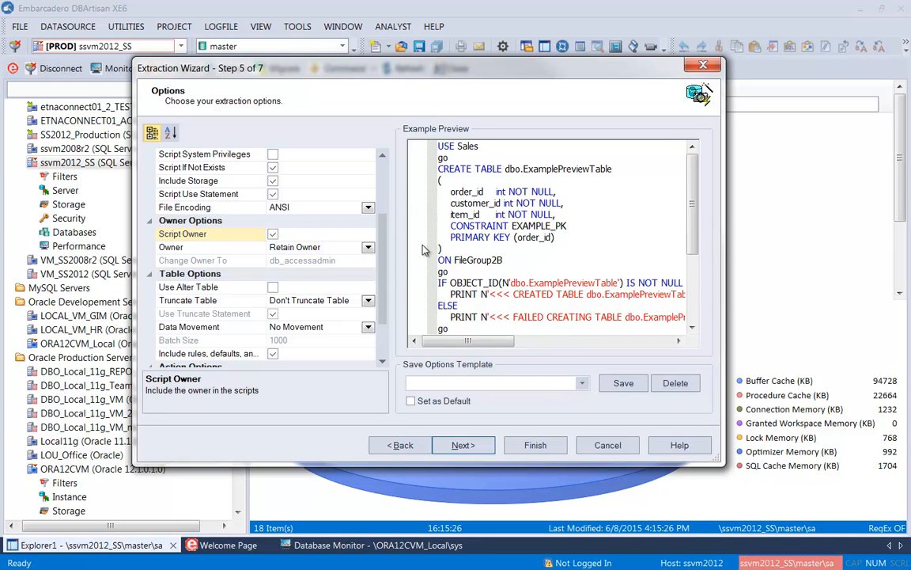
left_click(368, 248)
left_click(310, 275)
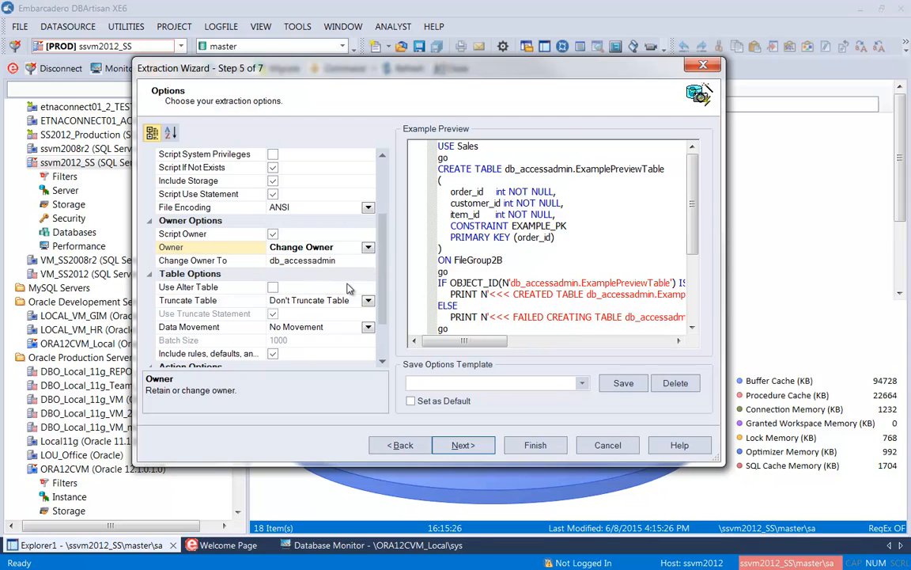
left_click(328, 246)
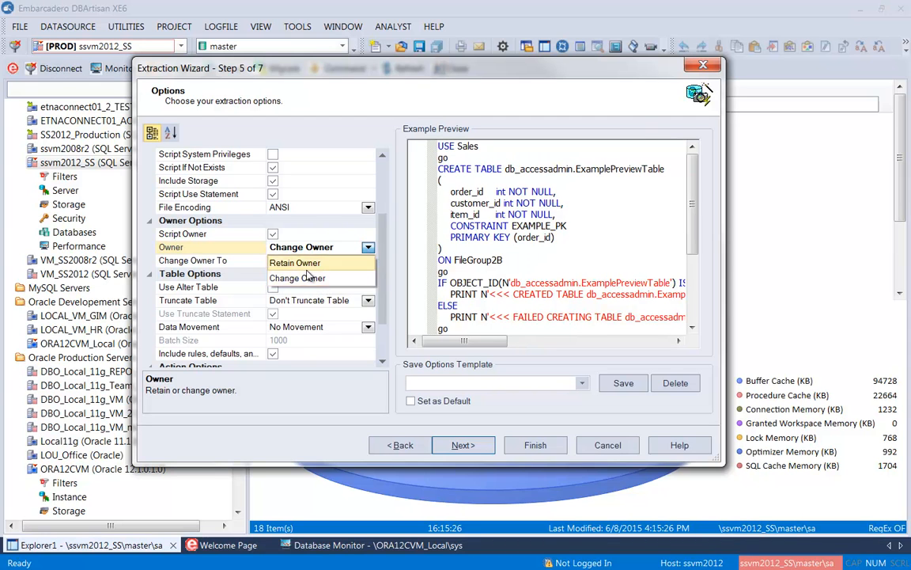
left_click(309, 263)
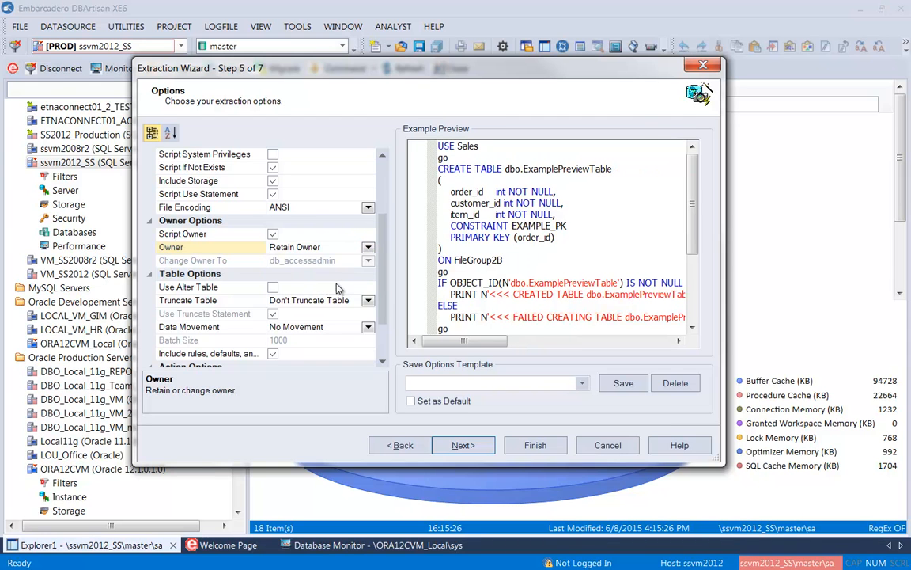
Step: Review the table options and the available data movement choices, keeping Data Movement at No Movement
scroll(340, 269, "down", 2)
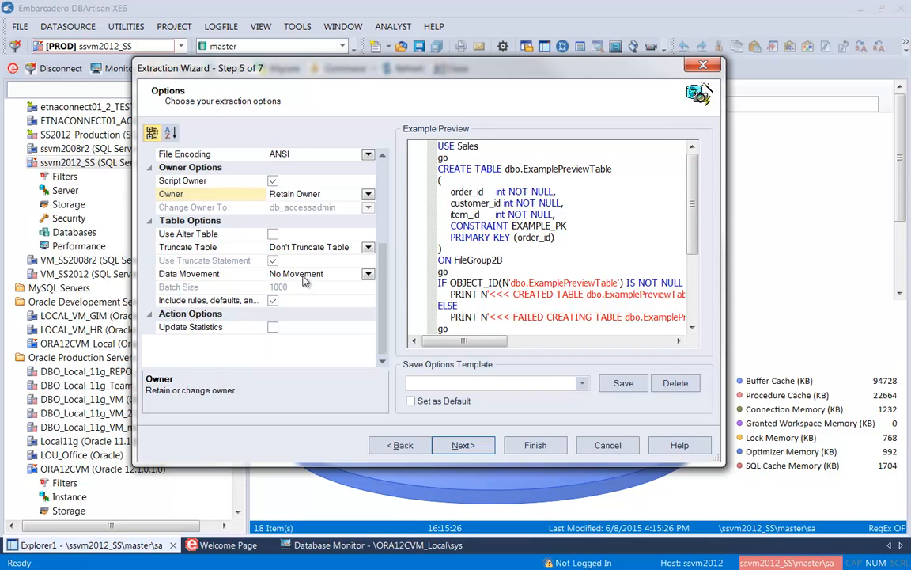
left_click(368, 274)
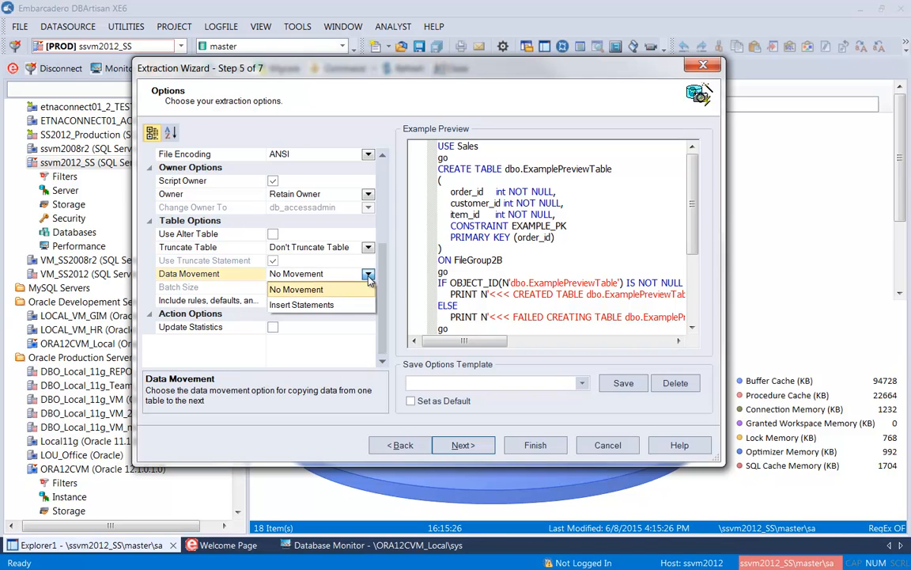
left_click(318, 348)
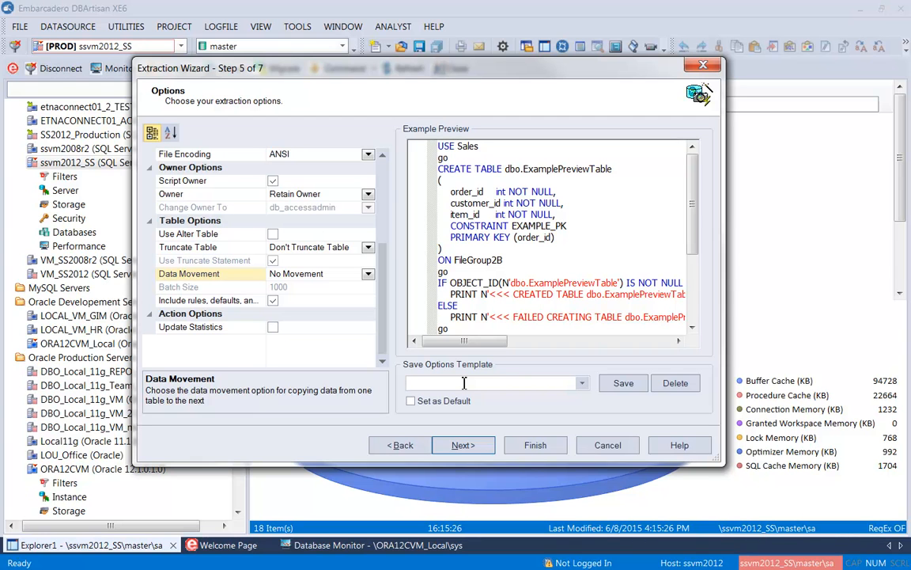
Step: Proceed to the extraction summary, review the selected objects and options, and run the extraction
left_click(466, 446)
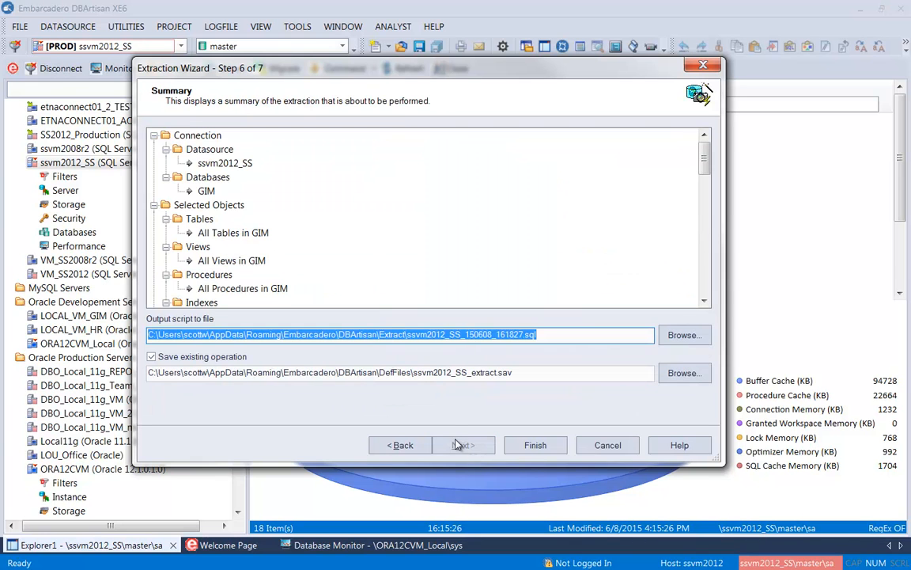
mouse_move(701, 164)
left_mouse_down()
mouse_move(716, 195)
mouse_move(712, 170)
left_mouse_up()
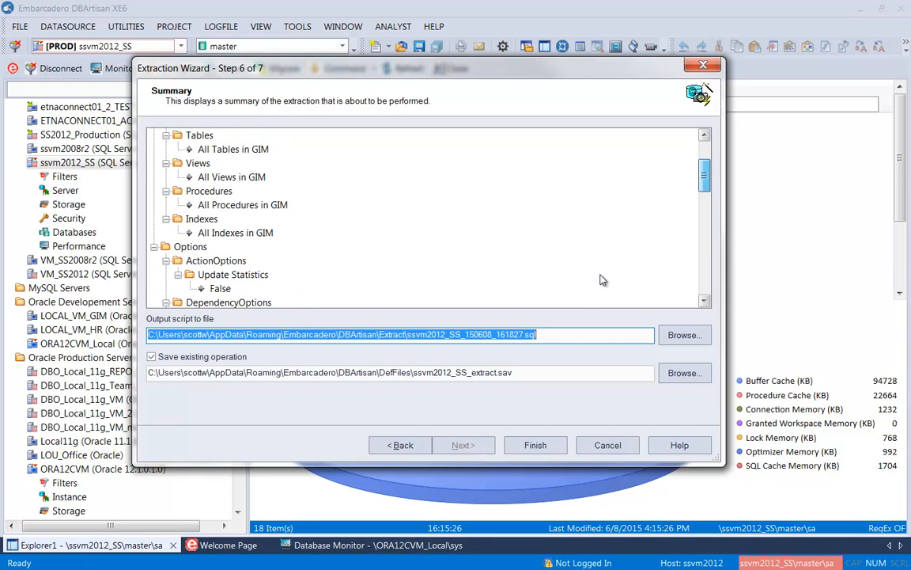
left_click(536, 446)
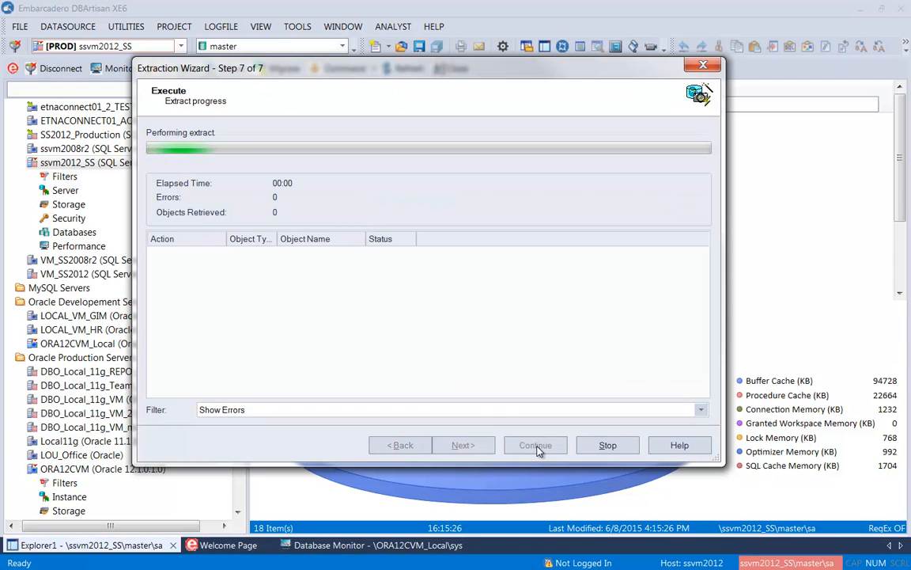
Step: Show all actions in the extraction results, view the generated schema script, and close it
left_click(480, 410)
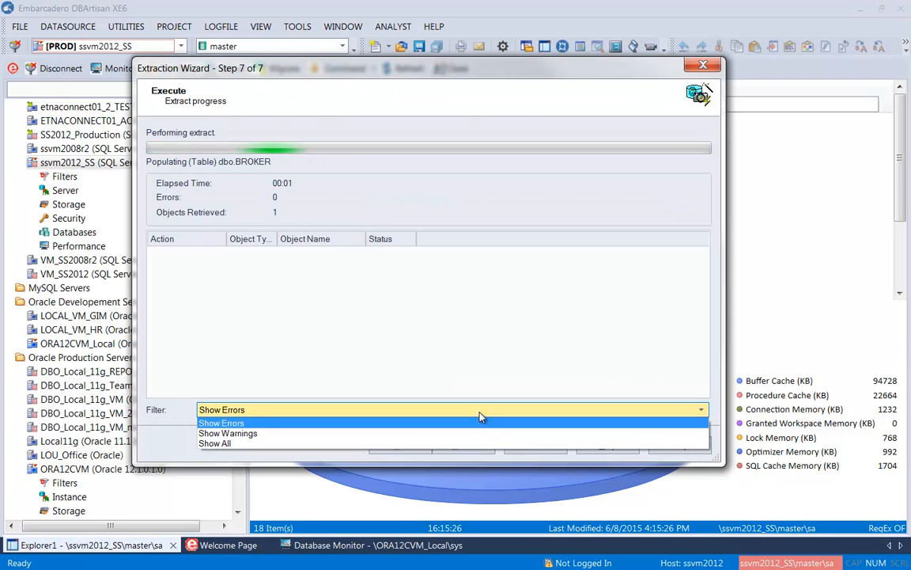
left_click(259, 443)
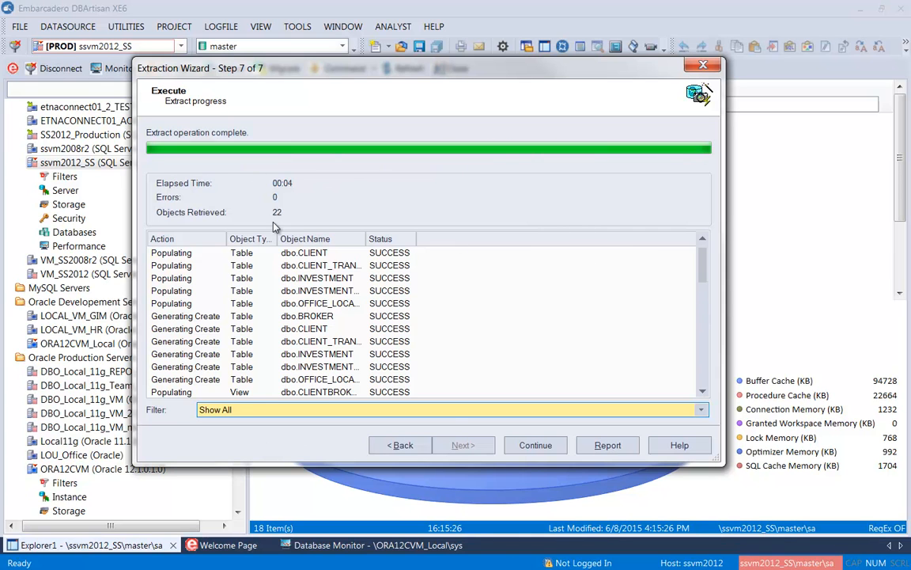
left_click(535, 445)
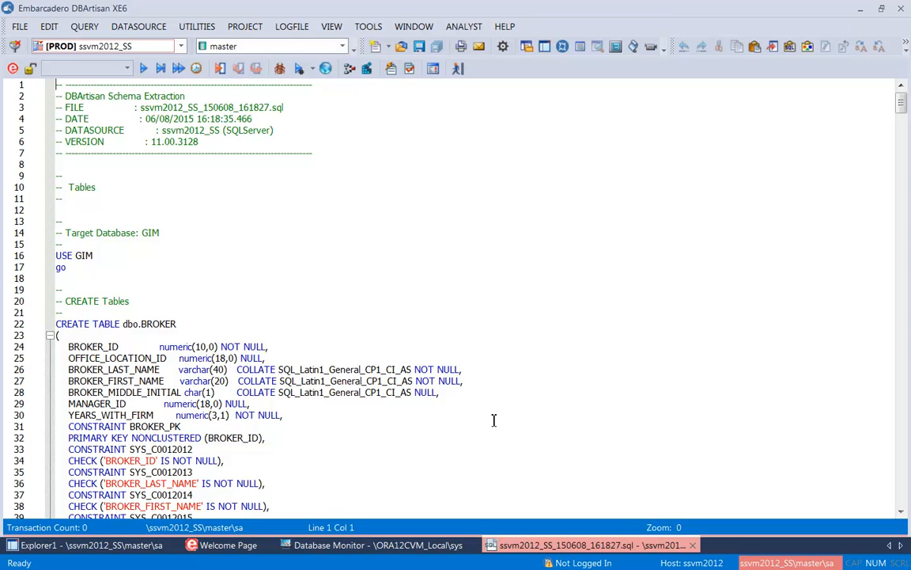
left_click(458, 70)
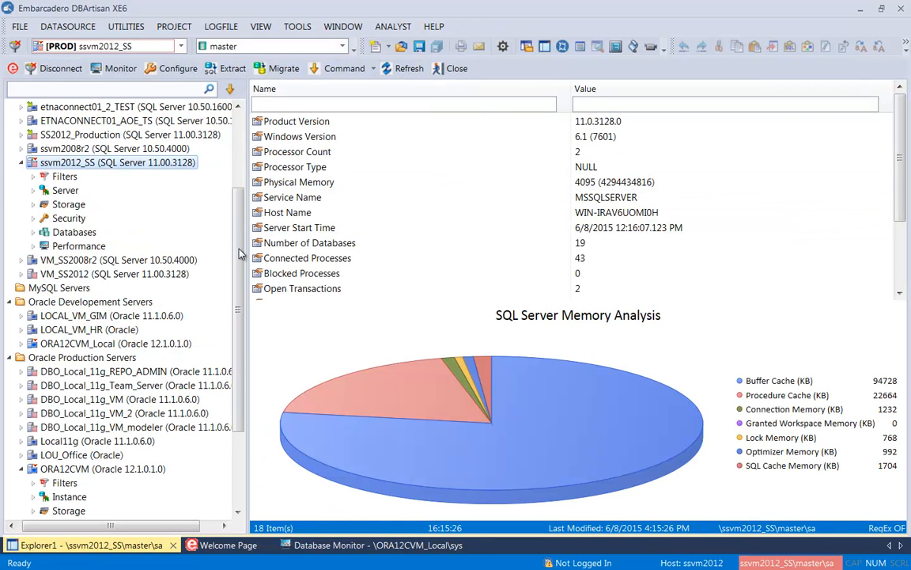
Step: List the tables of the SYS schema in the ORA12CVM Oracle data source
mouse_move(239, 251)
left_mouse_down()
mouse_move(244, 192)
mouse_move(248, 266)
left_mouse_up()
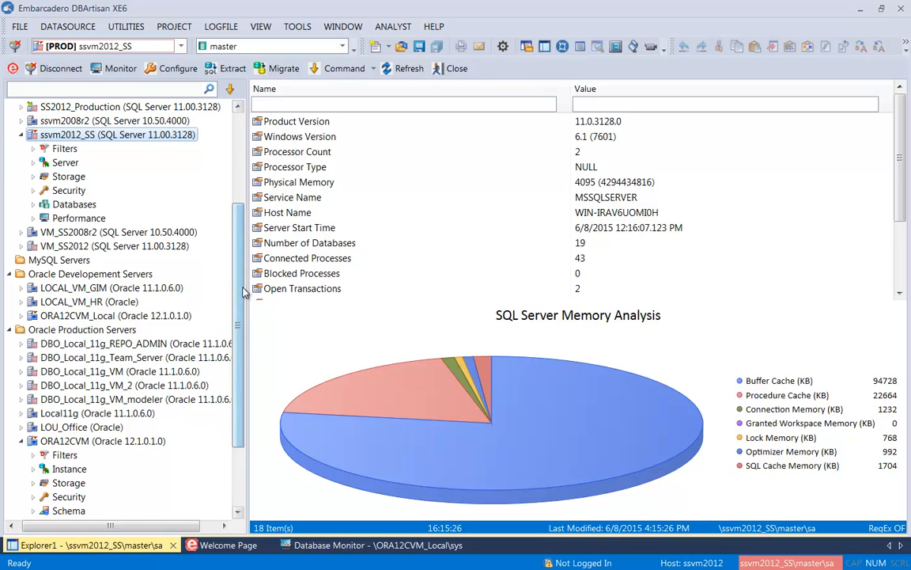
scroll(205, 388, "down", 2)
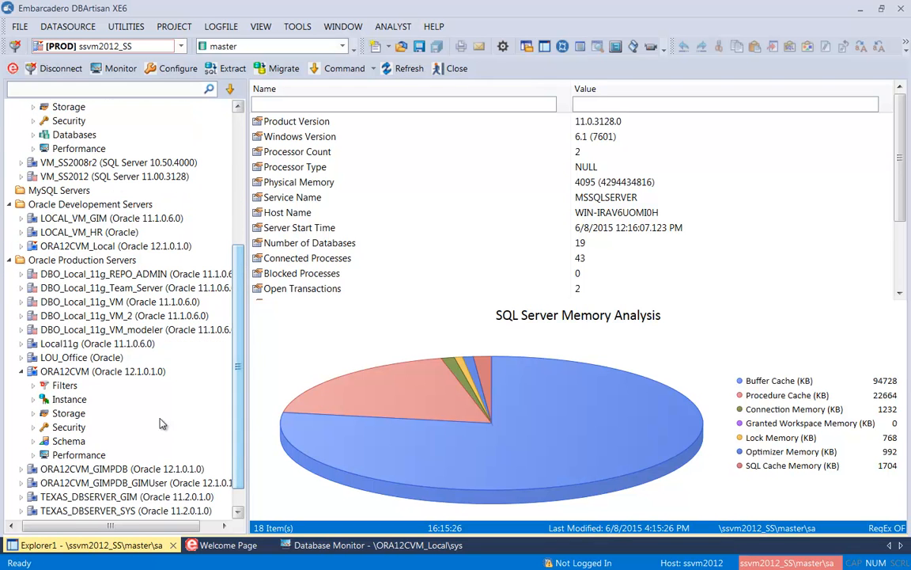
left_click(33, 442)
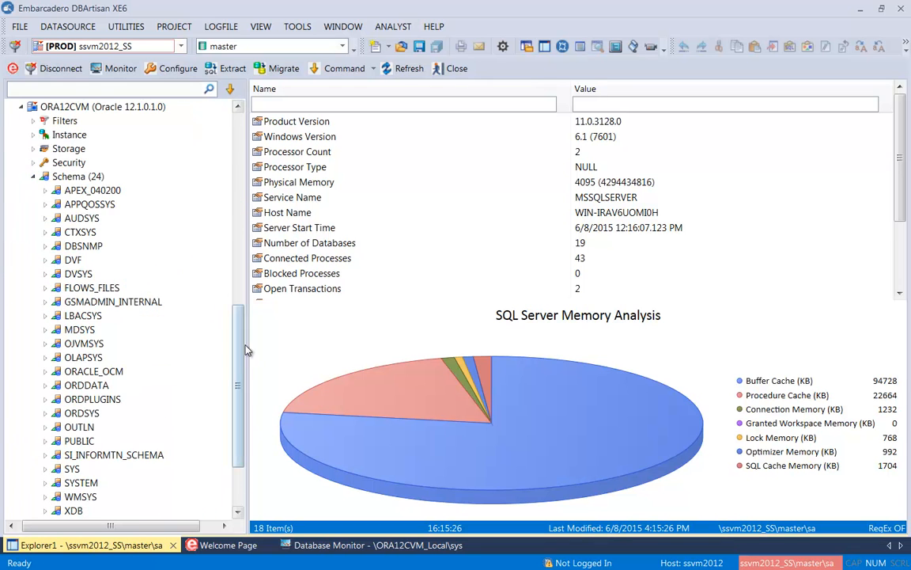
mouse_move(240, 354)
left_mouse_down()
mouse_move(238, 390)
mouse_move(237, 360)
left_mouse_up()
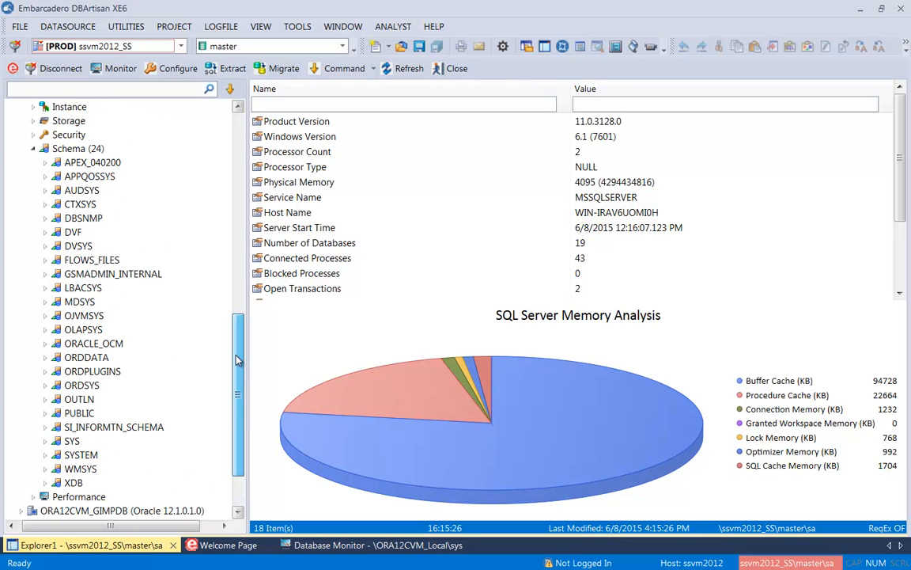
left_click(46, 442)
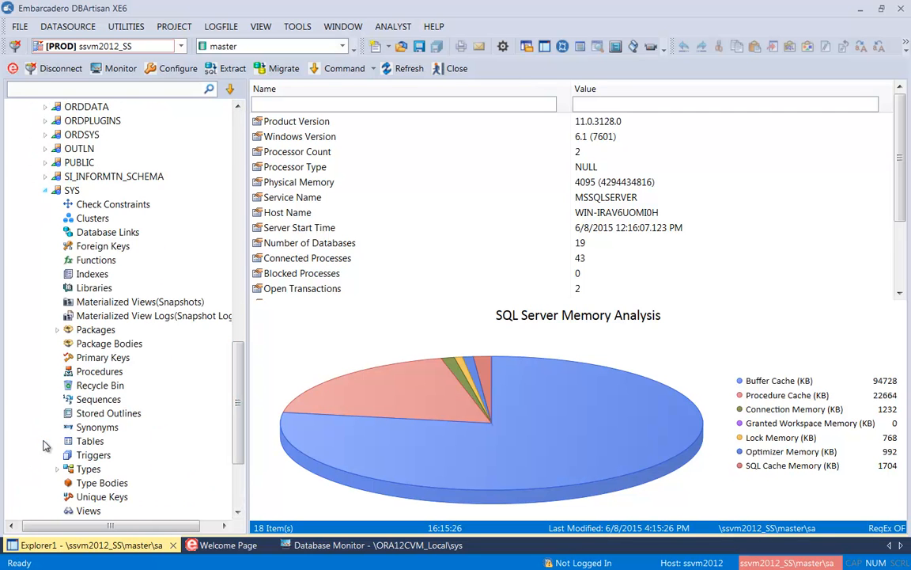
left_click(90, 441)
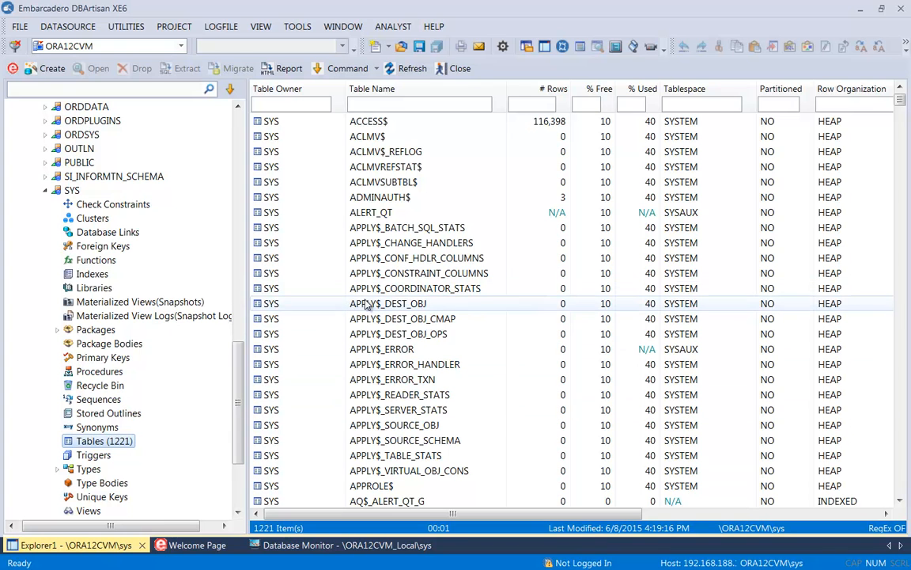
Step: Extract DDL for the SYS tables ACCESS$, ACLMVREFSTAT$, ALERT_QT, APPLY$_COORDINATOR_STATS, APPLY$_ERROR, APPLY$_SOURCE_OBJ and APPLY$_VIRTUAL_OBJ_CONS together
left_click(380, 123)
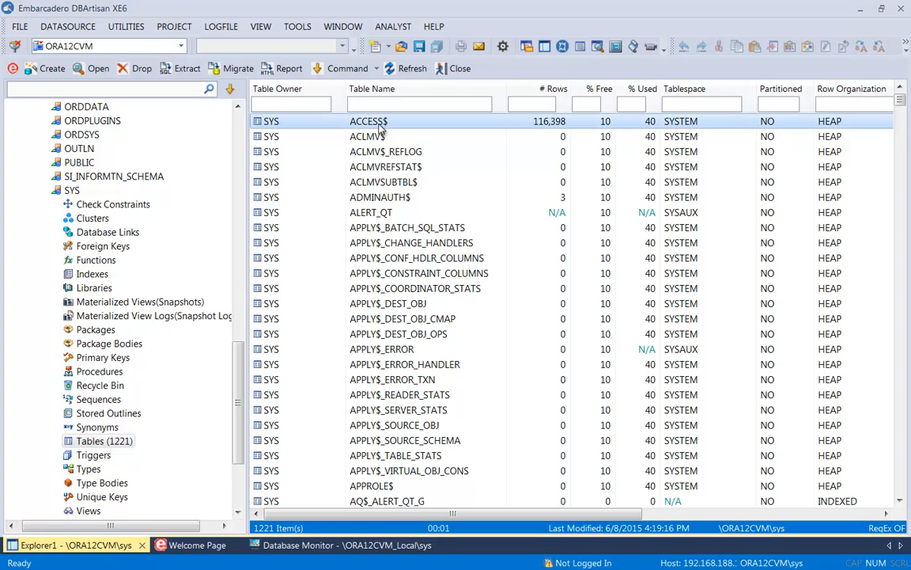
left_click(387, 167, "ctrl")
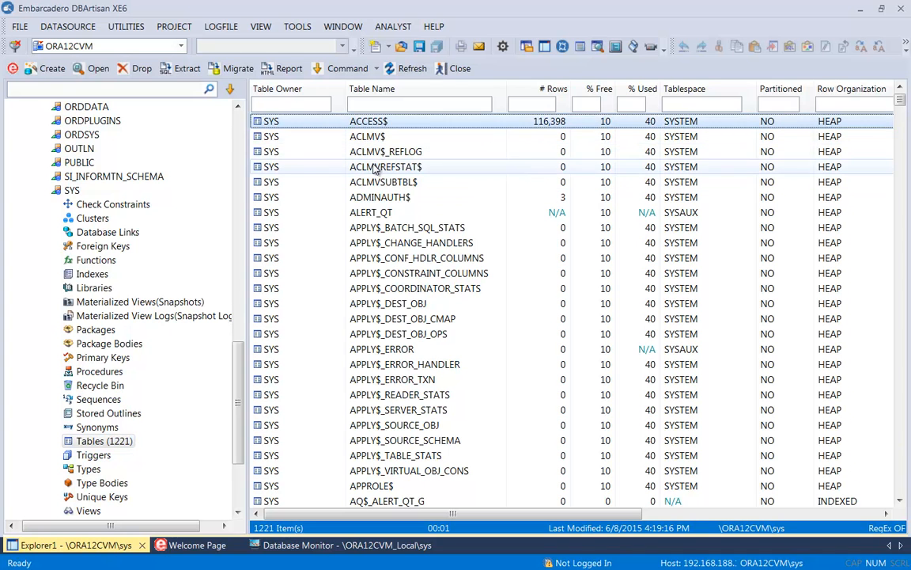
left_click(368, 213, "ctrl")
left_click(370, 289, "ctrl")
left_click(372, 351, "ctrl")
left_click(383, 471, "ctrl")
left_click(389, 426, "ctrl")
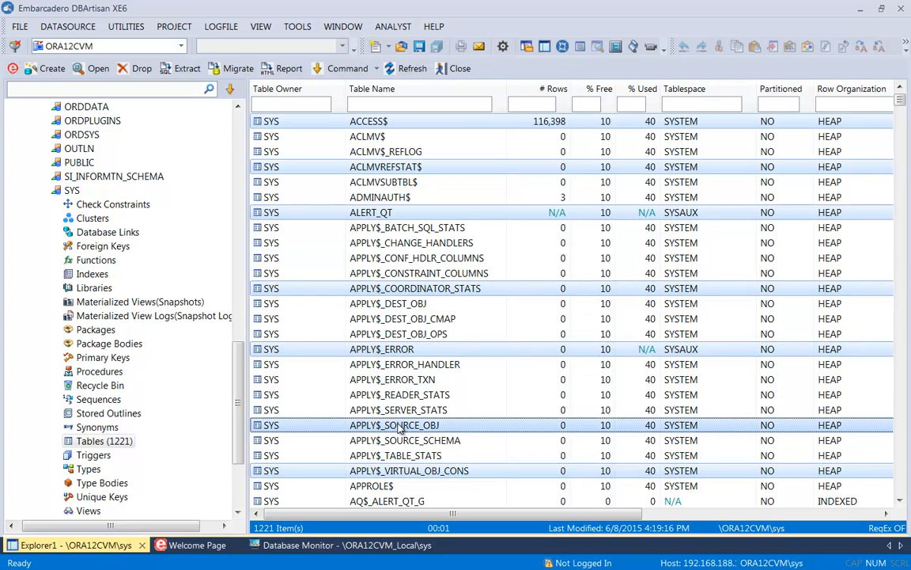
right_click(399, 428)
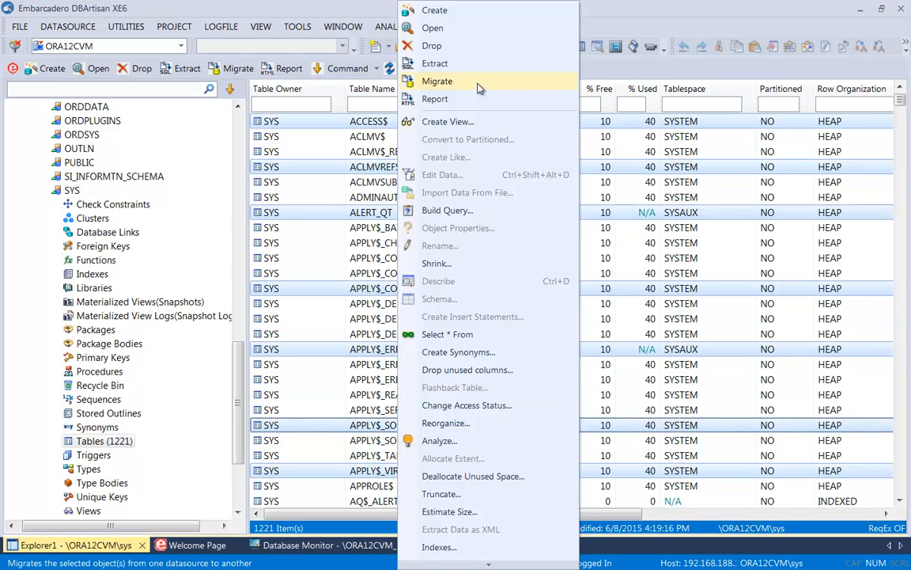
left_click(436, 65)
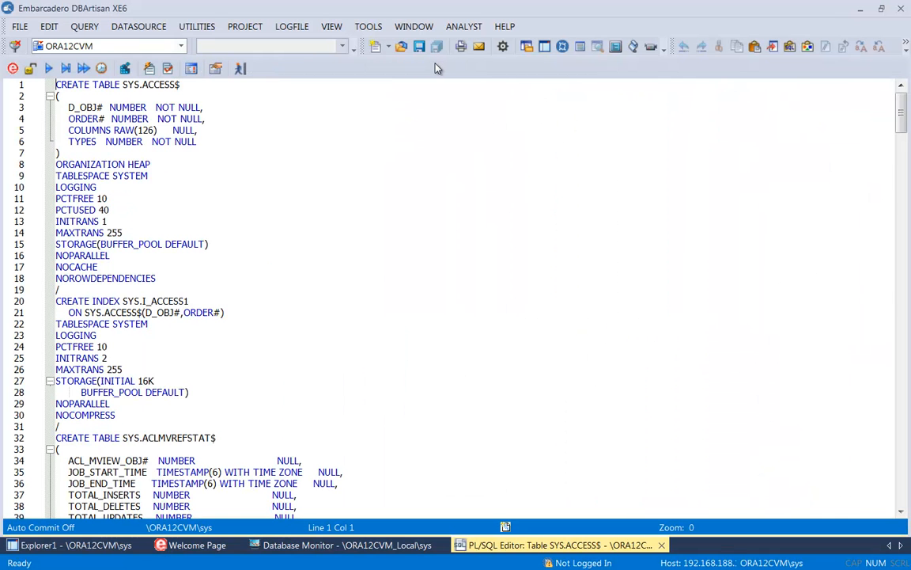
Step: Look through the extracted table DDL in the PL/SQL editor and close the script
scroll(402, 172, "down", 1)
scroll(427, 175, "up", 1)
scroll(378, 206, "down", 1)
scroll(380, 200, "up", 1)
left_click(241, 68)
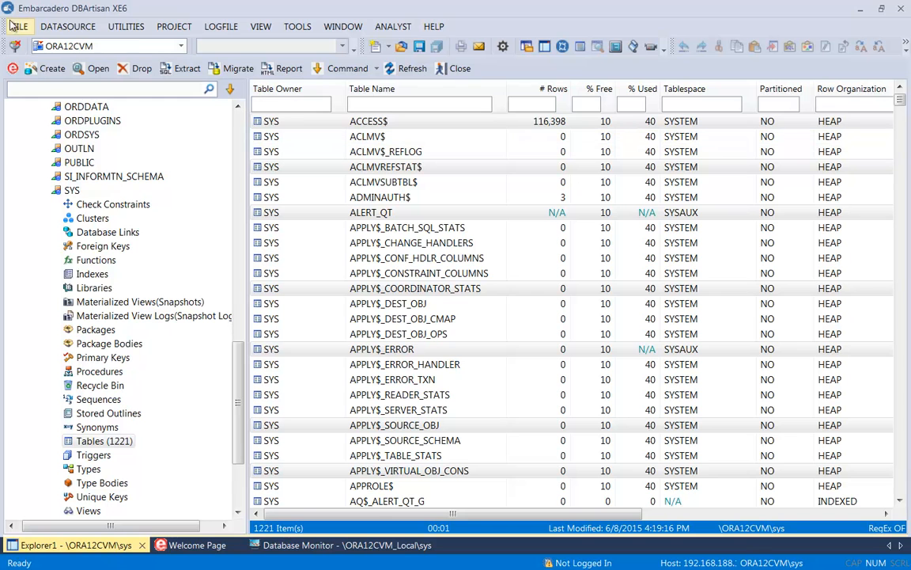
Step: Review the general DDL Extract settings in the application options and expand the list of database platforms
left_click(19, 27)
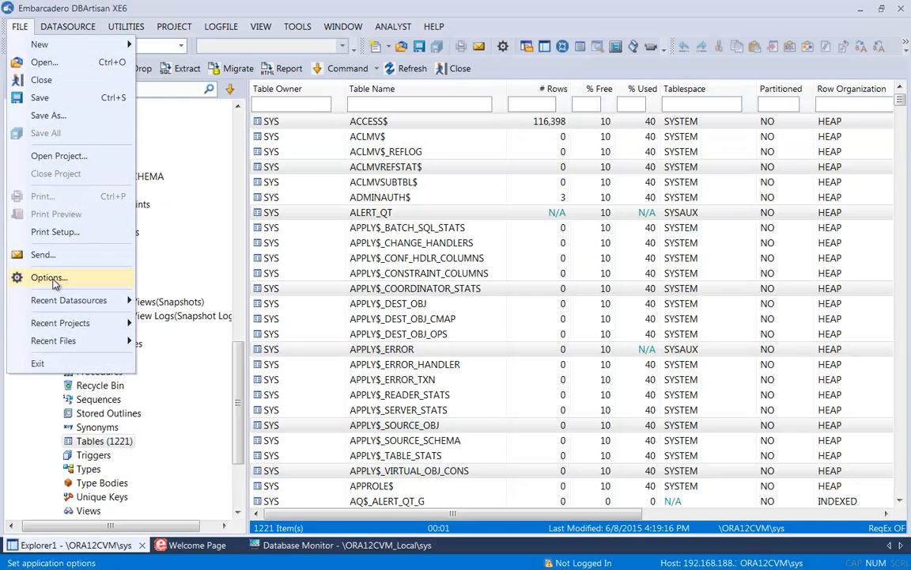
left_click(50, 278)
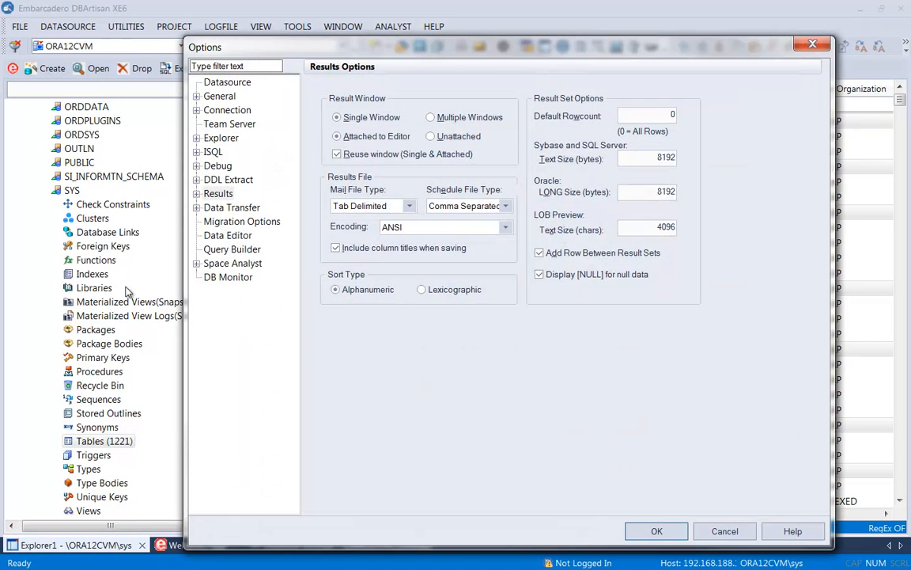
left_click(209, 179)
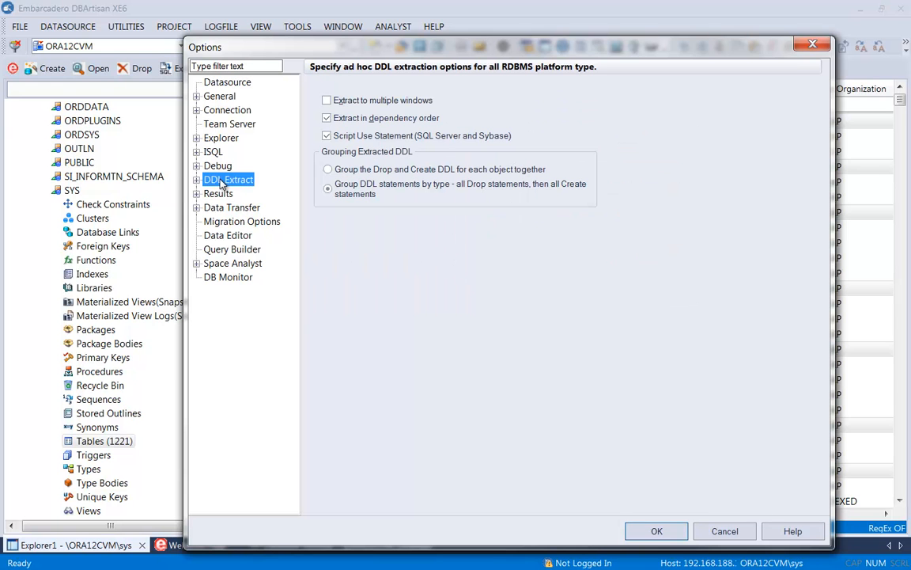
left_click(197, 181)
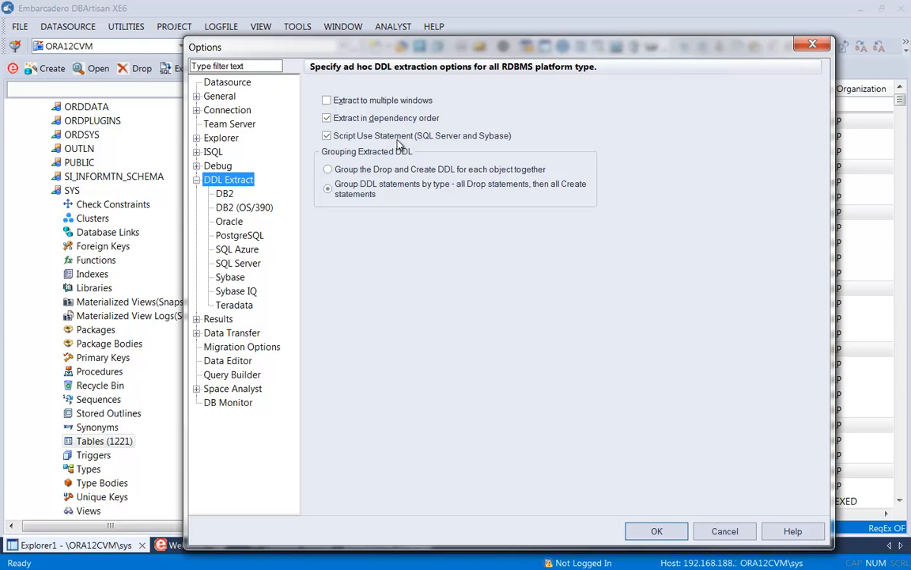
Step: Review the Oracle DROP statement and dependency options, including those under Tables, and close the options without saving
left_click(228, 221)
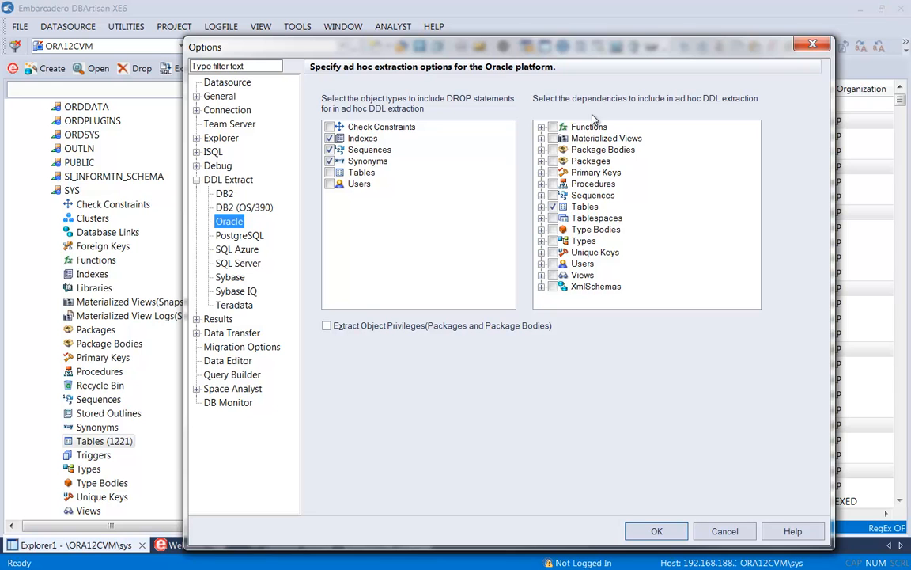
left_click(541, 207)
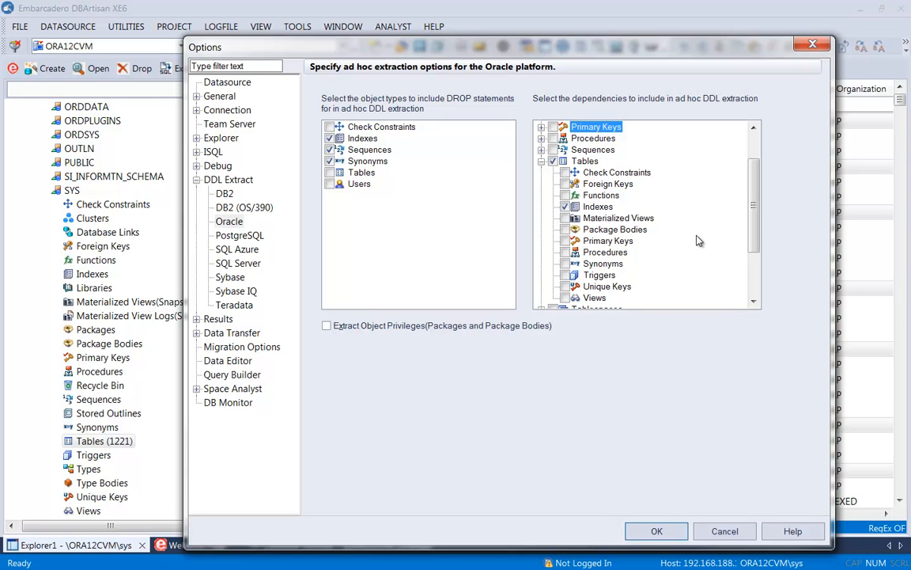
left_click_drag(756, 219, 749, 183)
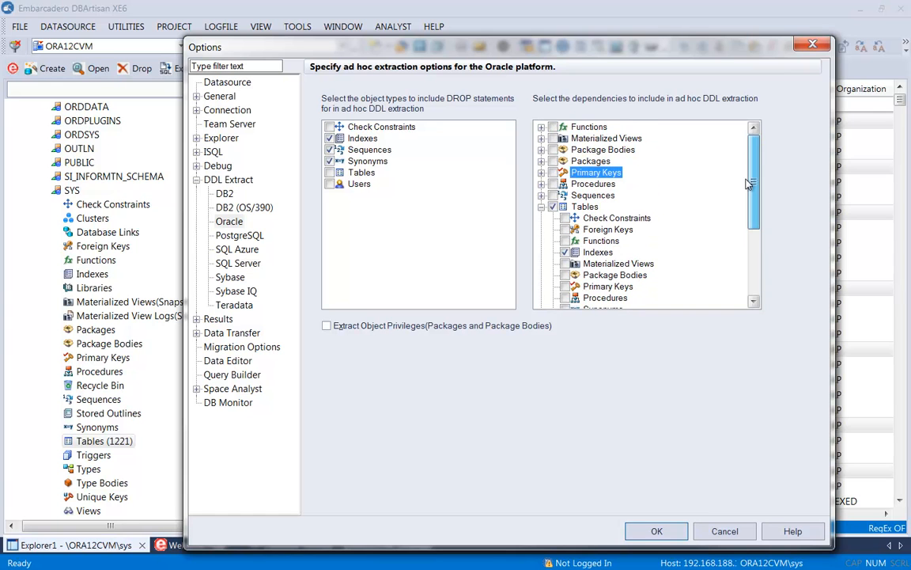
left_click(727, 534)
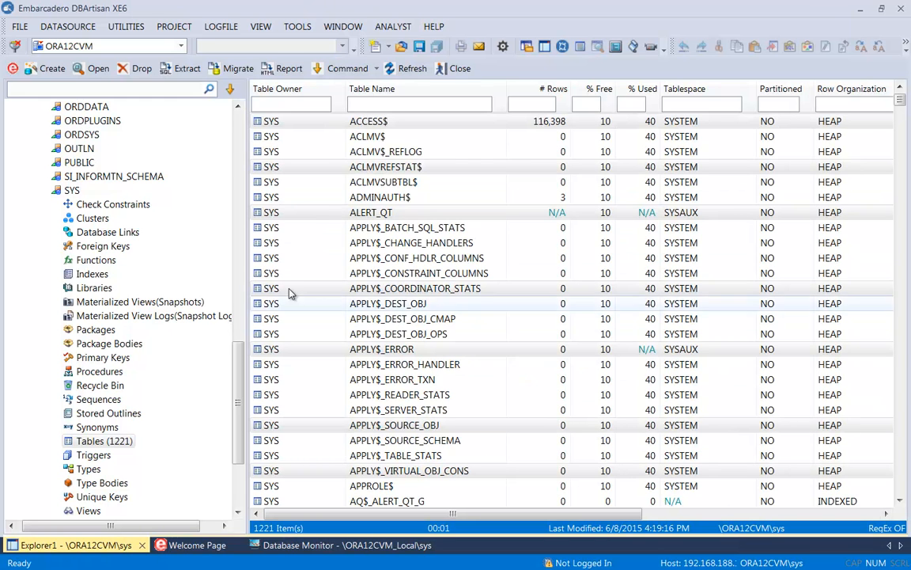
Step: Start a new schema migration with the SQL Server datasource ssvm2012_SS as the source
left_click_drag(238, 382, 240, 166)
left_click(78, 231)
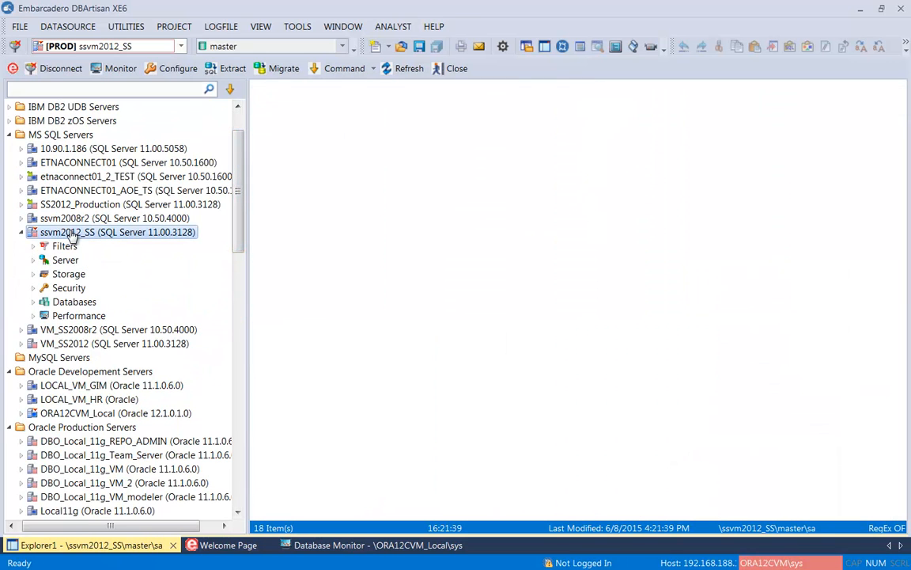
left_click(127, 27)
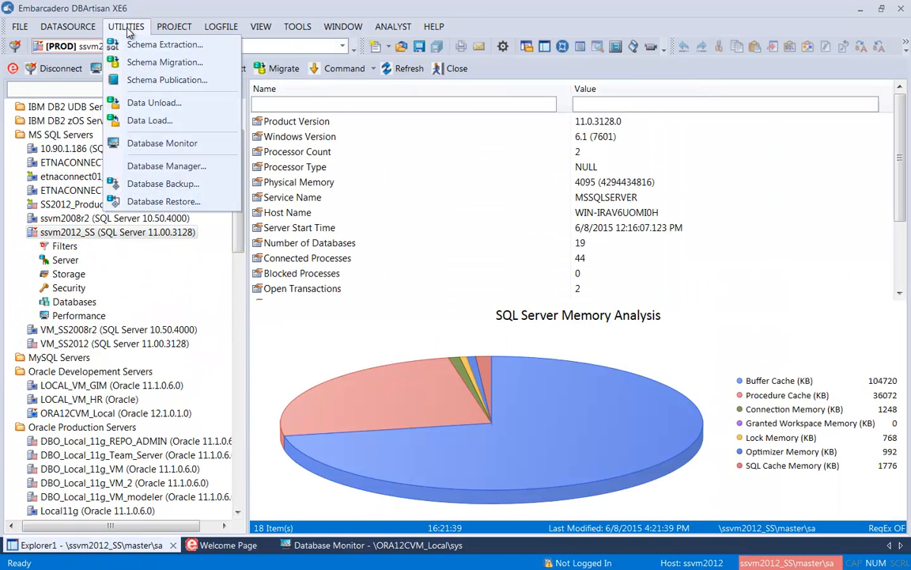
left_click(182, 67)
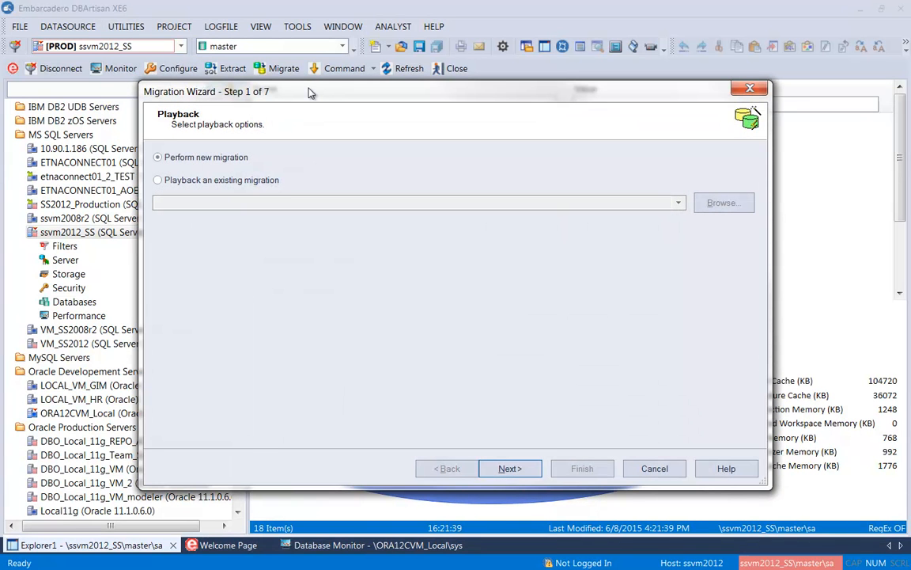
left_click(512, 470)
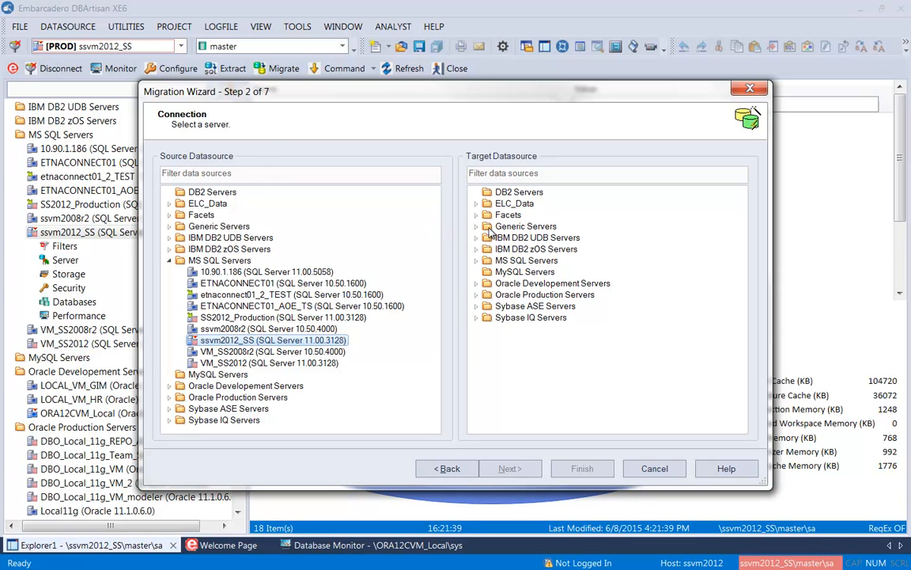
Step: Set ssvm2012_SS as the migration's target server, with GIM as the source database and GIMQA as the target database
left_click(476, 261)
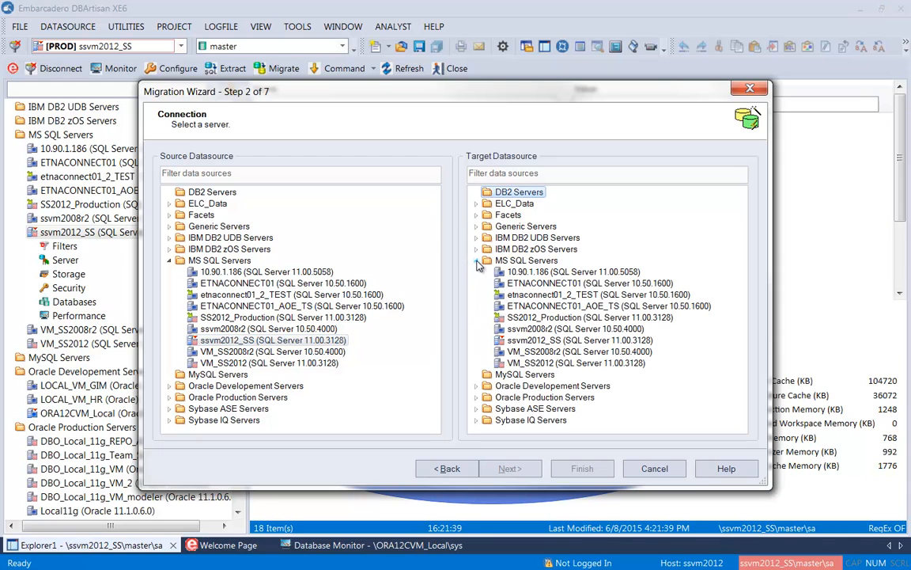
left_click(522, 341)
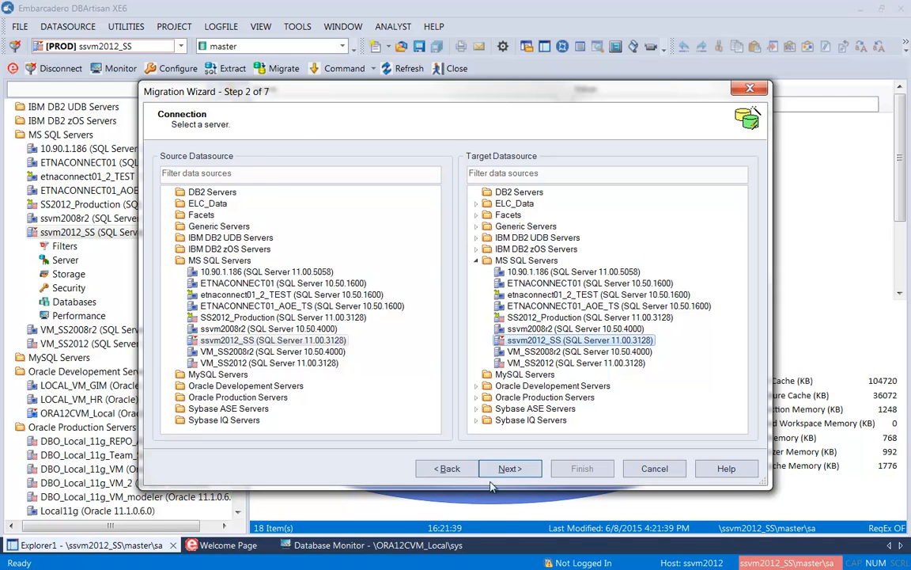
left_click(509, 470)
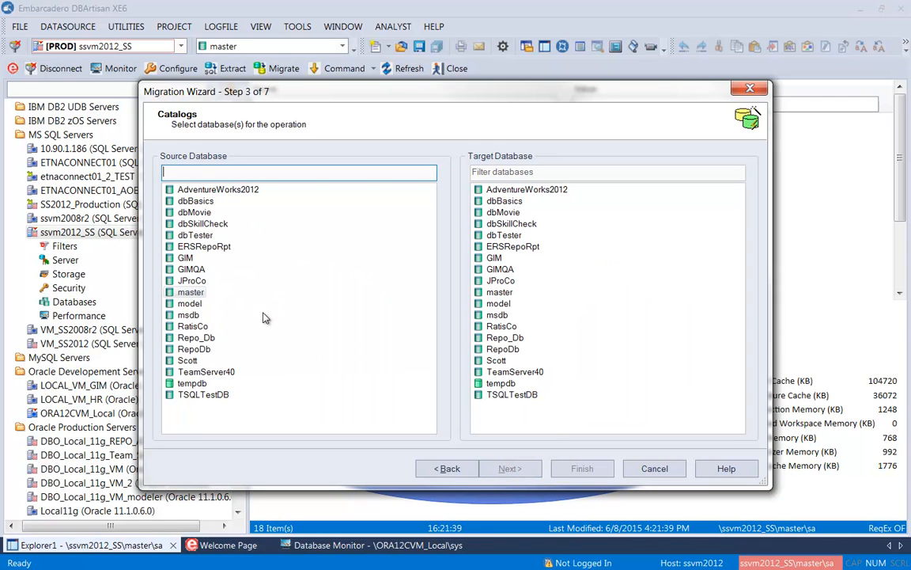
left_click(185, 258)
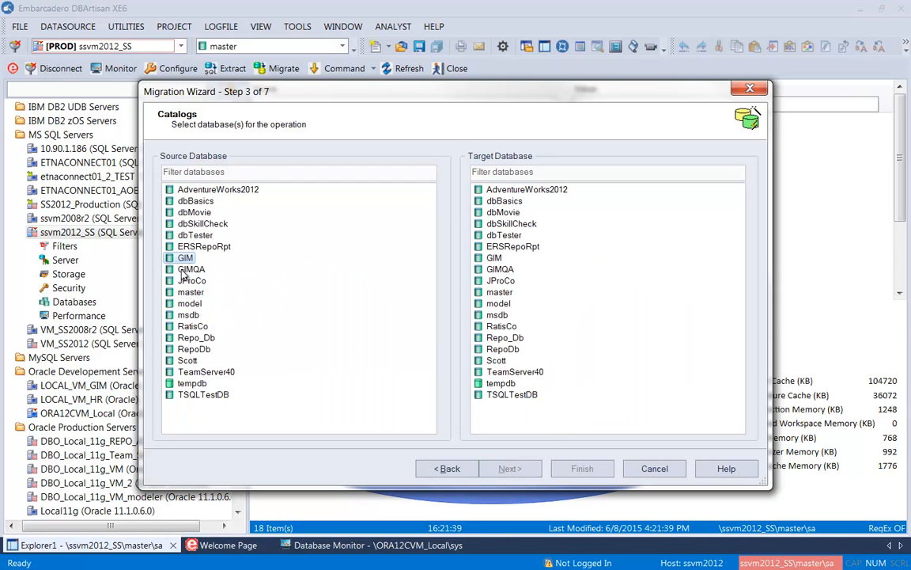
left_click(497, 270)
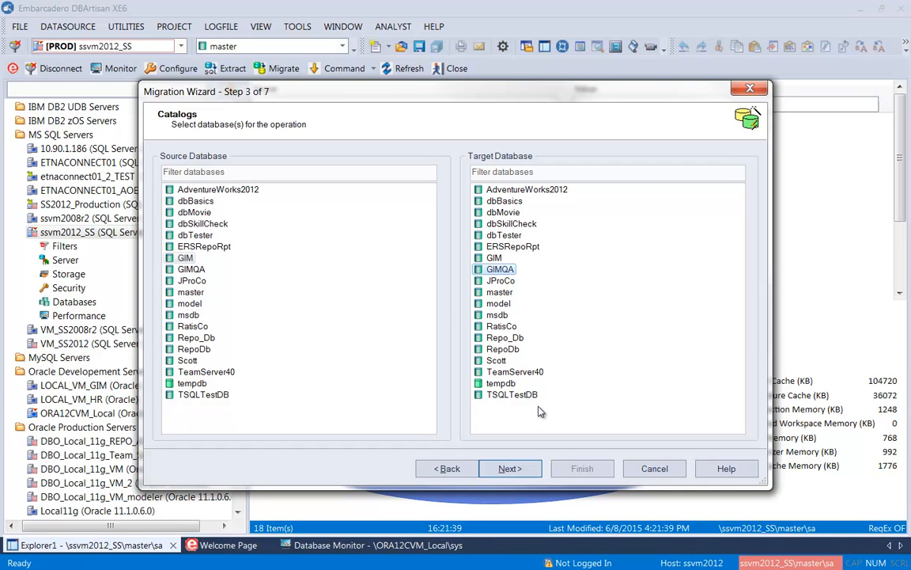
left_click(516, 470)
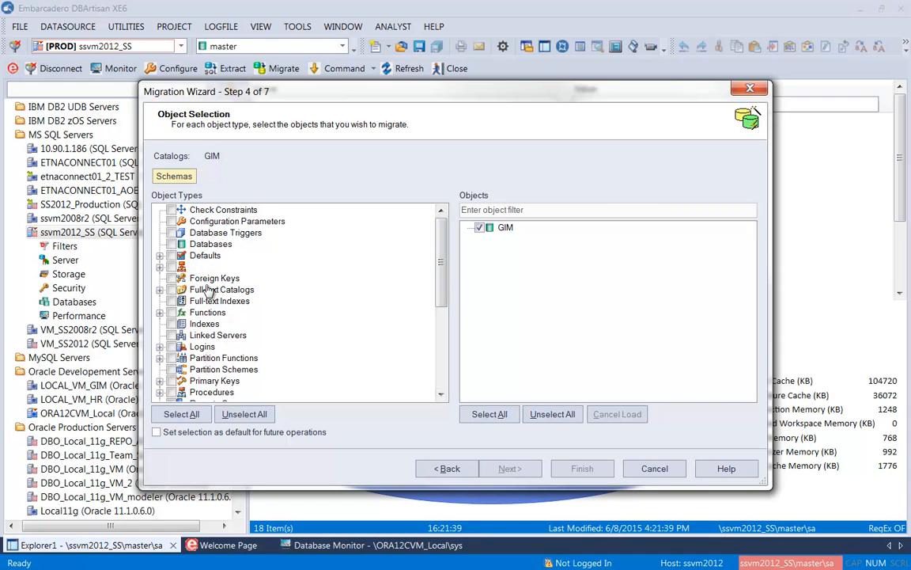
Step: Include the Tables and Procedures object types in the migration
left_click_drag(443, 285, 443, 355)
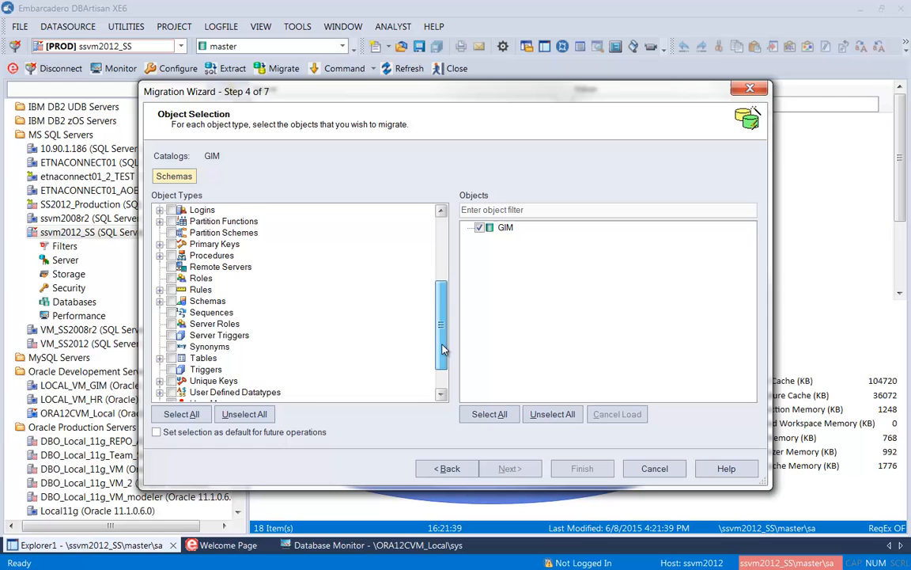
left_click(160, 358)
left_click(171, 278)
left_click(204, 279)
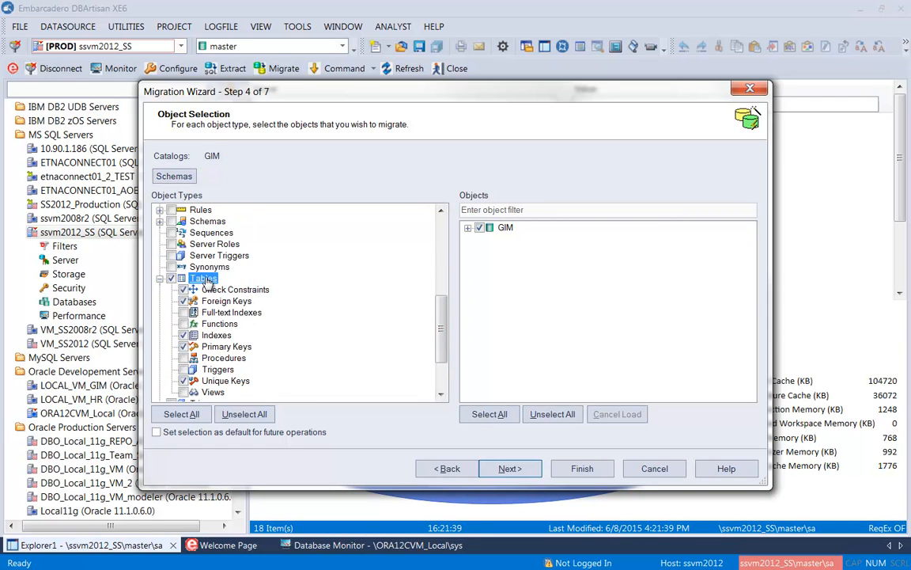
scroll(317, 303, "up", 1)
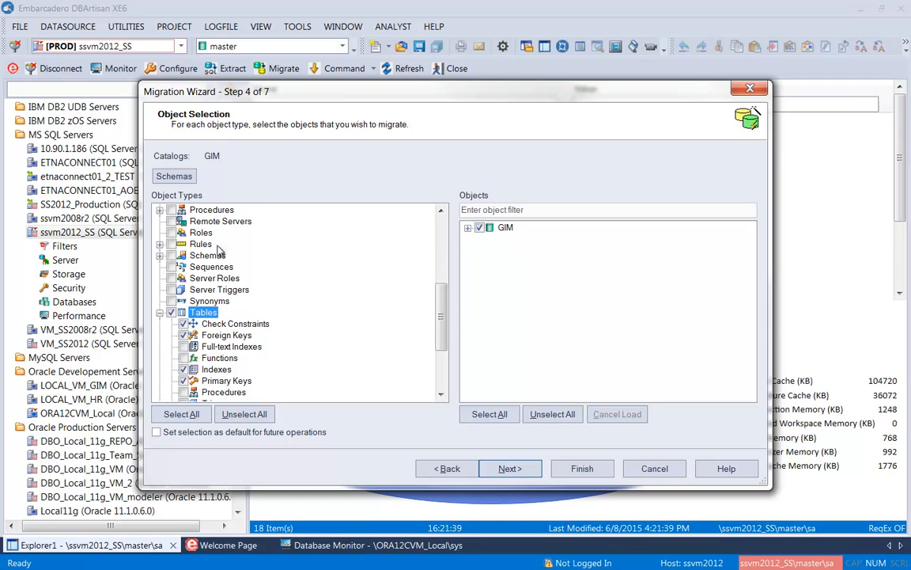
scroll(219, 250, "up", 2)
left_click(159, 277)
left_click(171, 278)
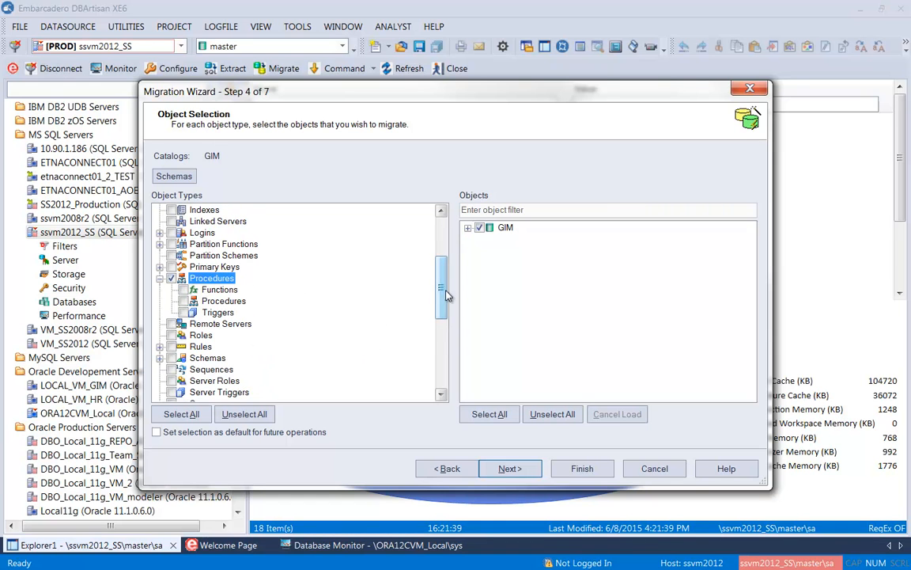
Step: Select the GIM tables dbo.BROKER, dbo.CLIENT, dbo.CLIENT_TRANSACTION, dbo.INVESTMENT, dbo.INVESTMENT_TYPE and dbo.OFFICE_LOCATION for migration
double_click(505, 227)
left_click(480, 239)
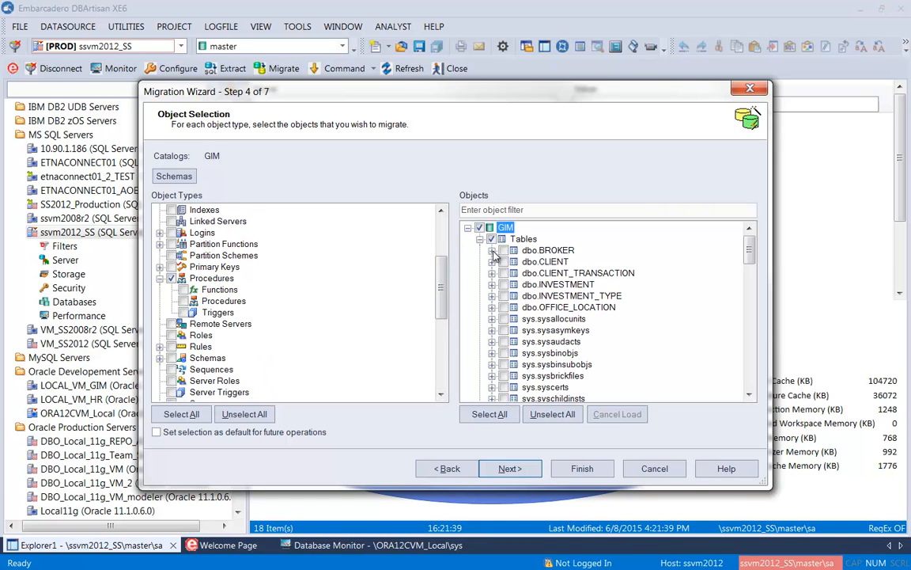
left_click(491, 239)
left_click(504, 250)
left_click(504, 261)
left_click(503, 273)
left_click(503, 284)
left_click(503, 296)
left_click(503, 307)
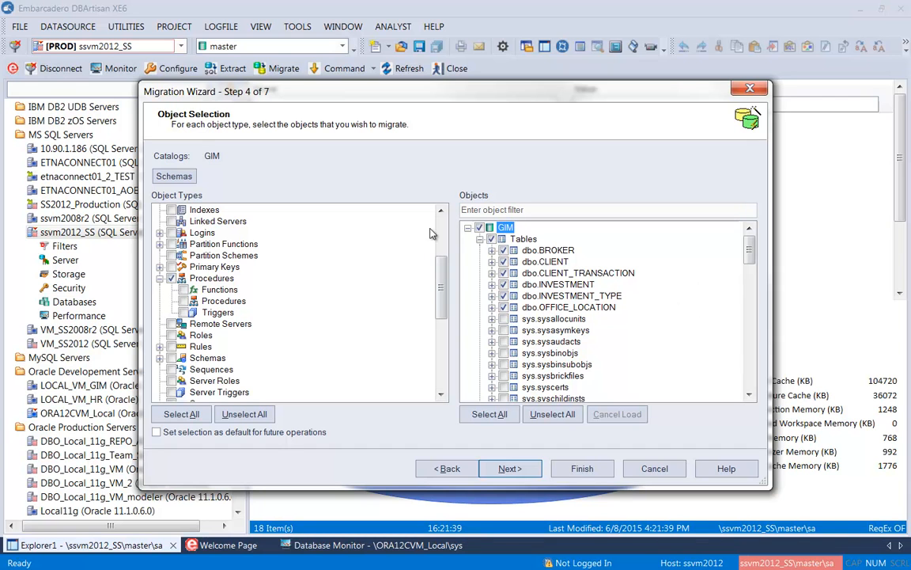
Step: Select the procedures dbo.BROKER_CLIENT_BREAKDOWN and dbo.CORPORATE_ANALYSIS for migration and continue to the migration options
left_click(480, 239)
left_click(480, 250)
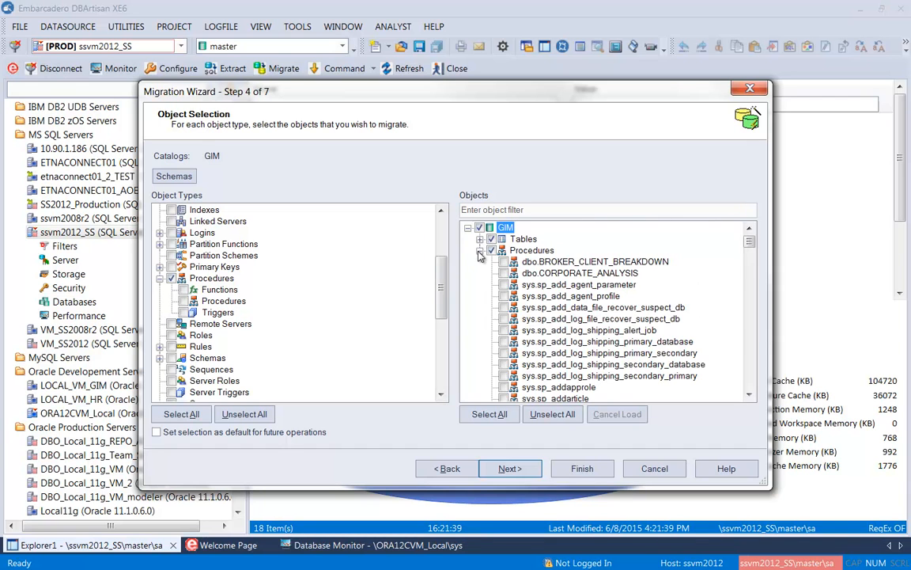
left_click(503, 265)
left_click(503, 262)
left_click(503, 272)
mouse_move(751, 246)
left_mouse_down()
mouse_move(750, 260)
mouse_move(750, 241)
left_mouse_up()
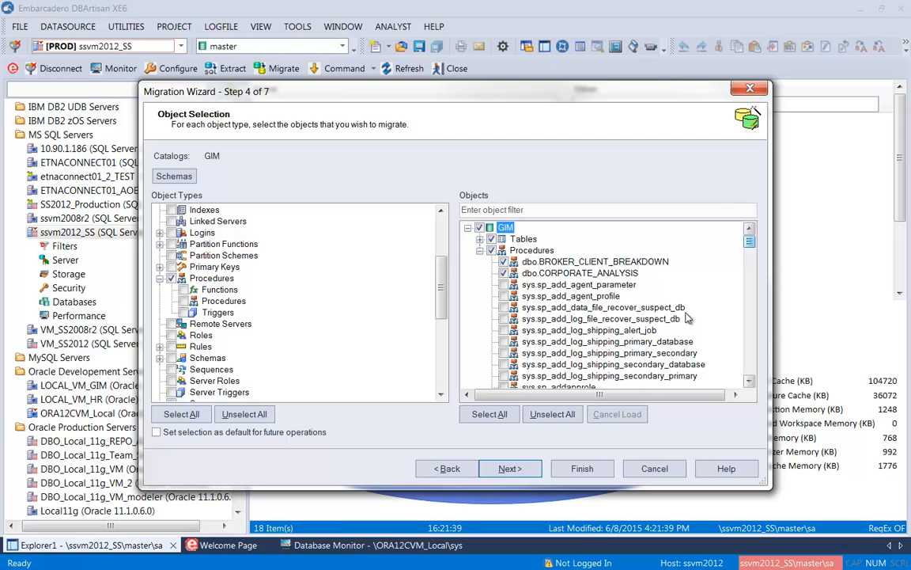
left_click(506, 468)
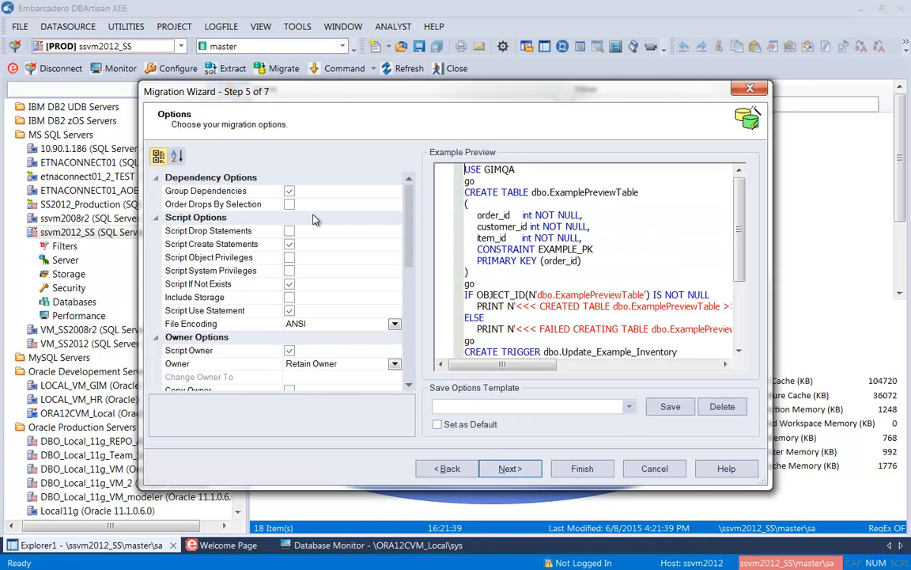
Step: Enable Script Drop Statements, set Data Movement to No Movement, and continue to the migration summary
left_click(290, 231)
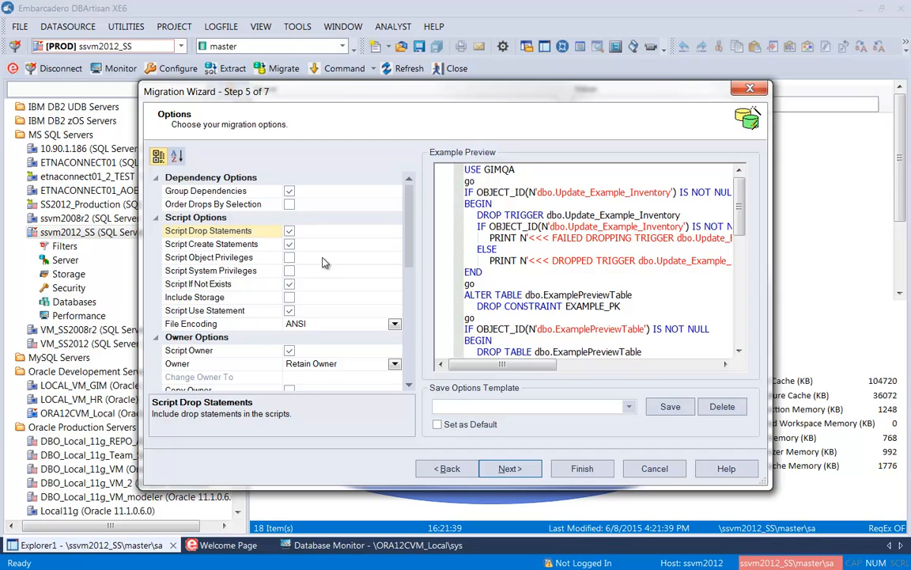
scroll(404, 320, "down", 3)
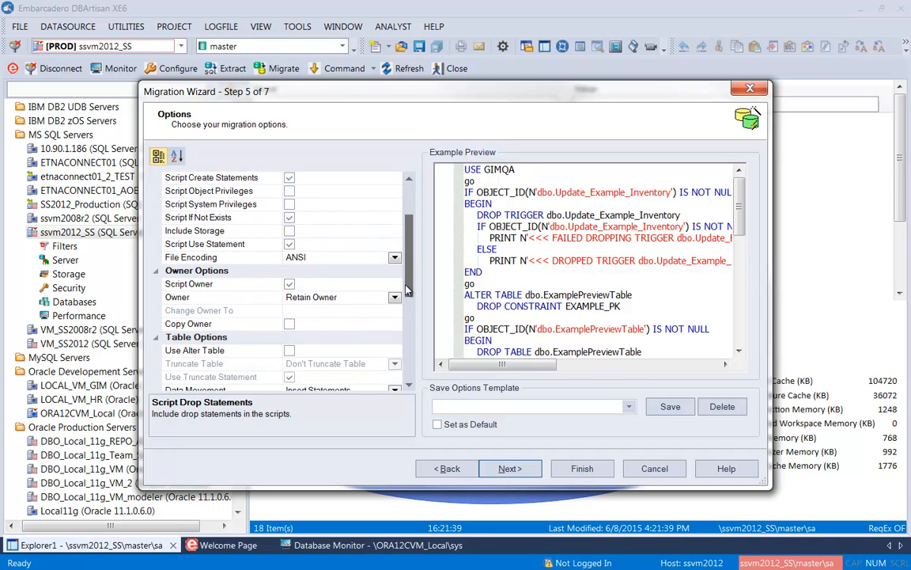
scroll(404, 311, "down", 3)
left_click(394, 298)
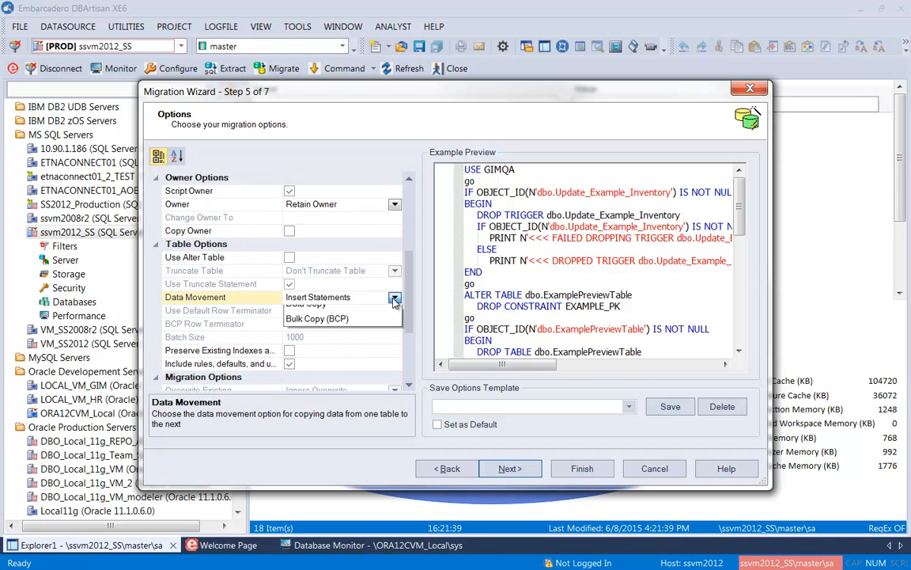
left_click(324, 313)
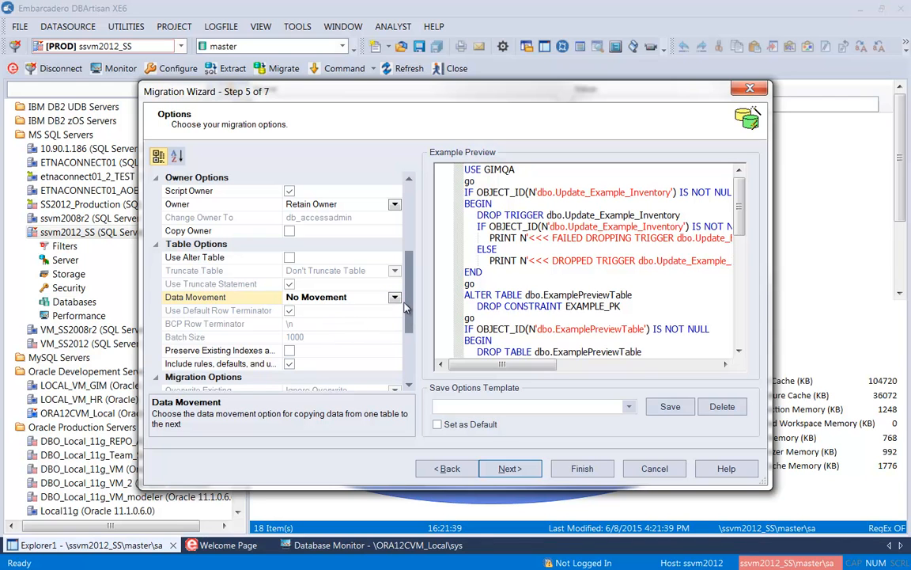
scroll(409, 331, "down", 1)
scroll(409, 331, "down", 2)
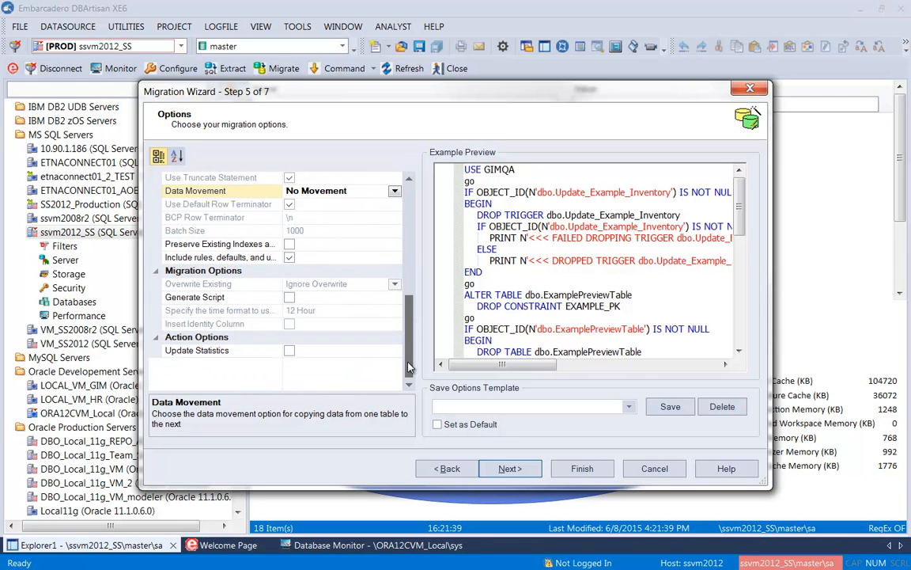
left_click(507, 471)
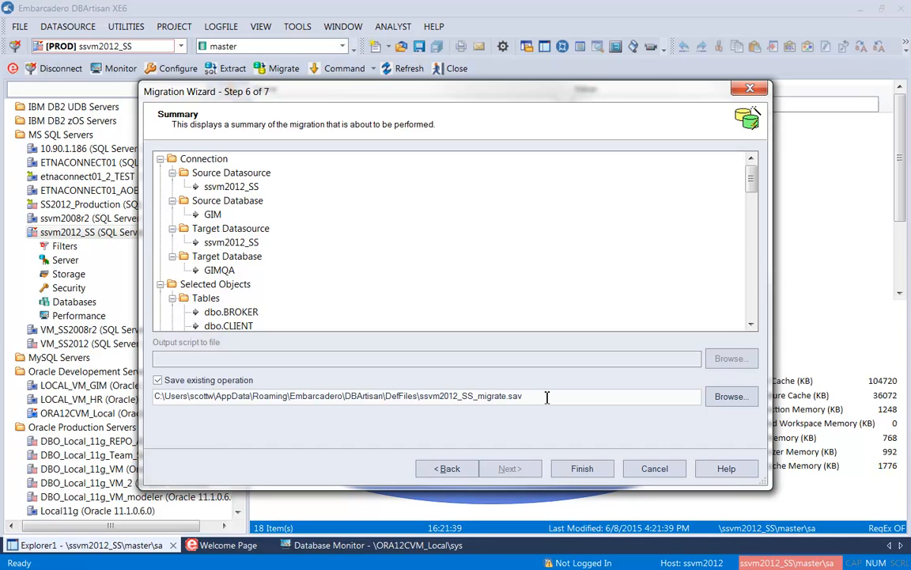
Step: Run the migration, review its full action log with the Show All filter, and close the wizard
left_click(582, 470)
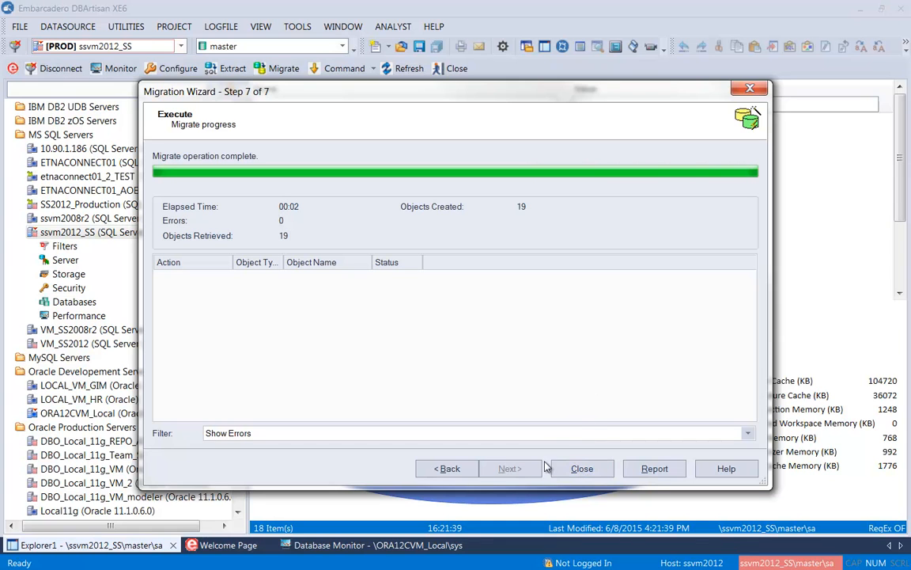
left_click(545, 436)
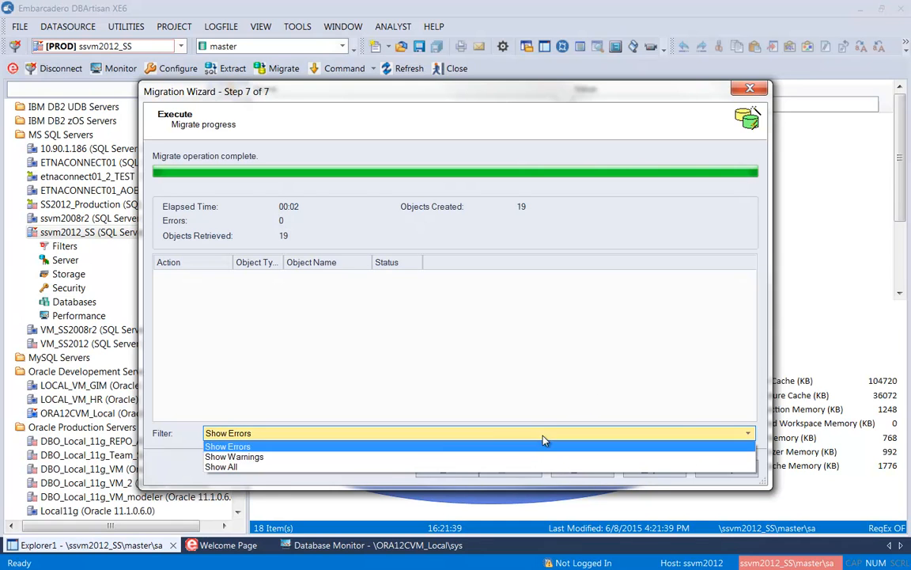
left_click(268, 469)
mouse_move(751, 388)
left_mouse_down()
mouse_move(745, 270)
mouse_move(749, 407)
left_mouse_up()
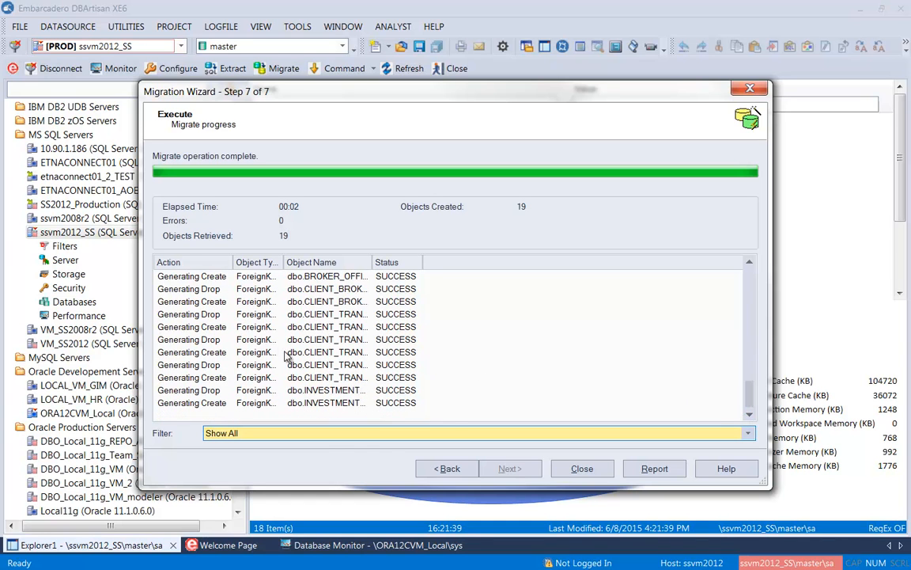
left_click(582, 470)
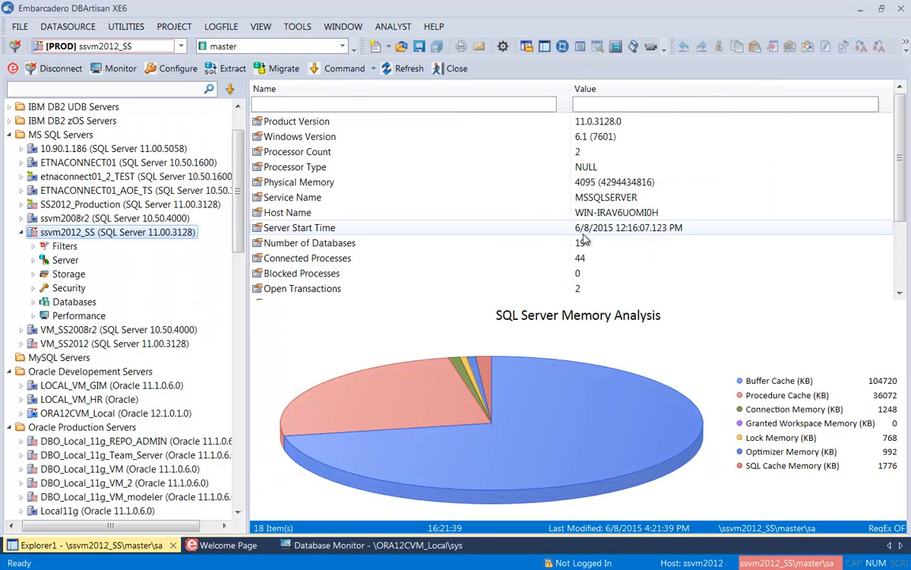
Step: Check the migrated tables in the dbo schema of the GIMQA database on ssvm2012_SS
left_click(32, 302)
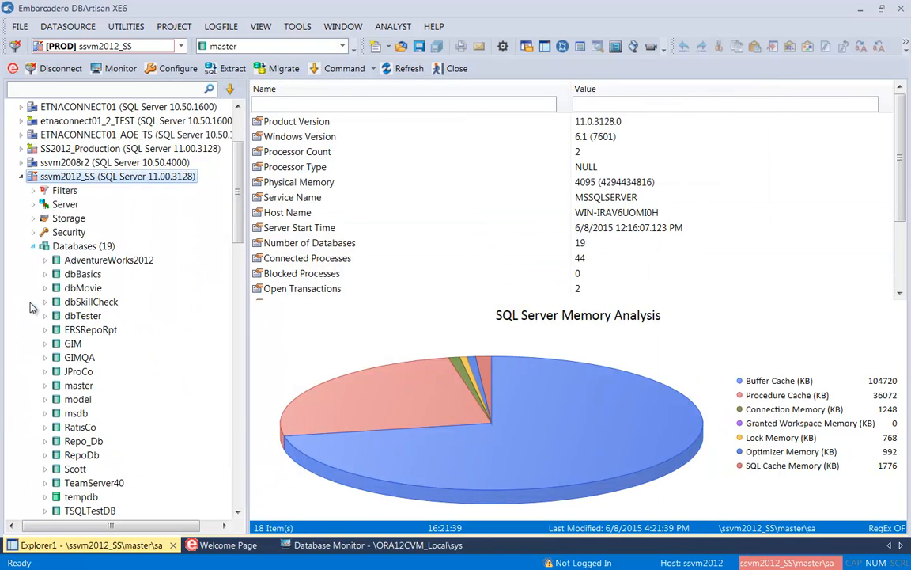
left_click(45, 358)
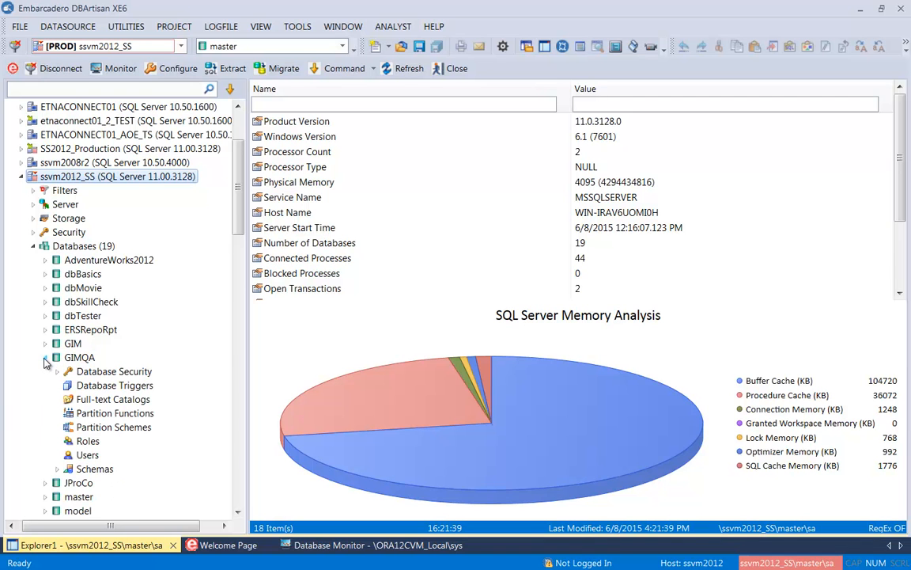
left_click(57, 470)
left_click(71, 429)
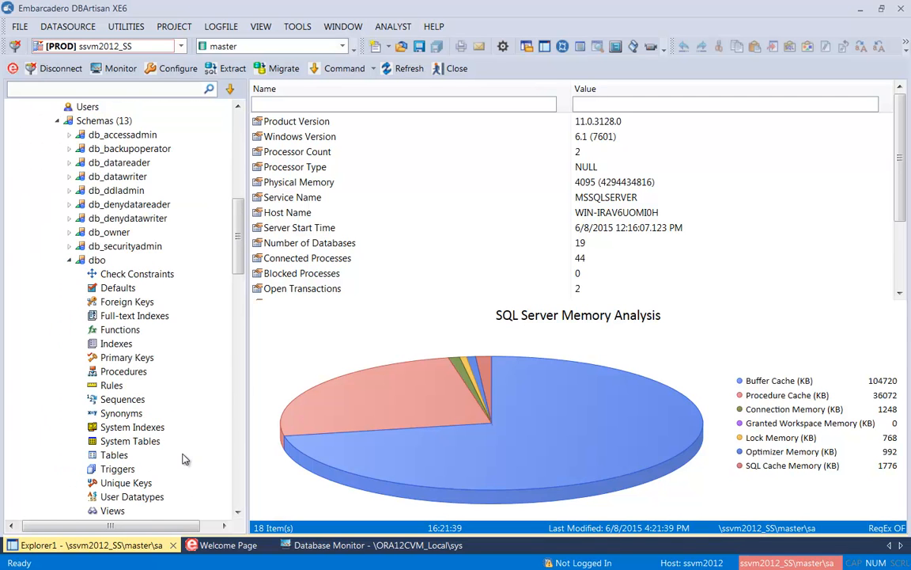
left_click(111, 455)
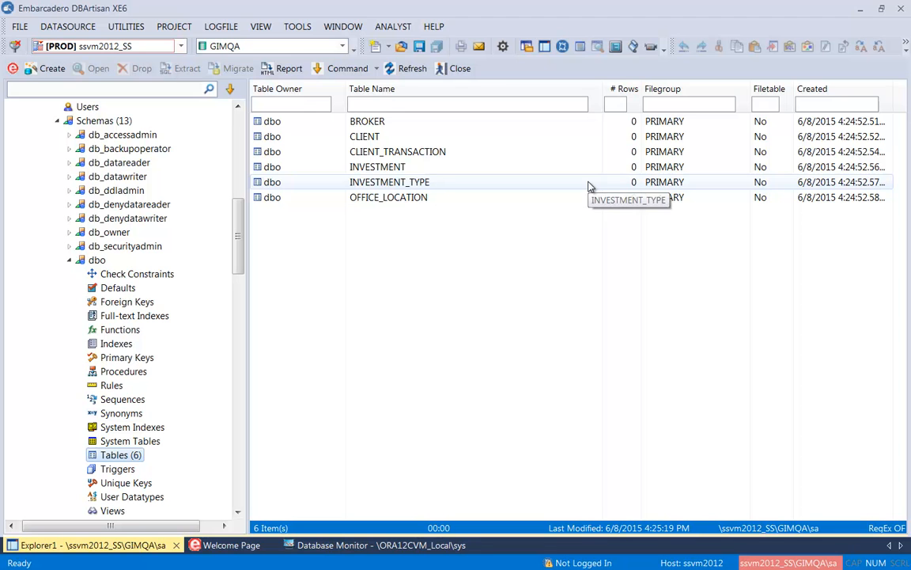
Step: Collapse the dbo schema in the explorer tree and start a new data unload operation for ssvm2012_SS
left_click(69, 261)
left_click_drag(238, 232, 248, 173)
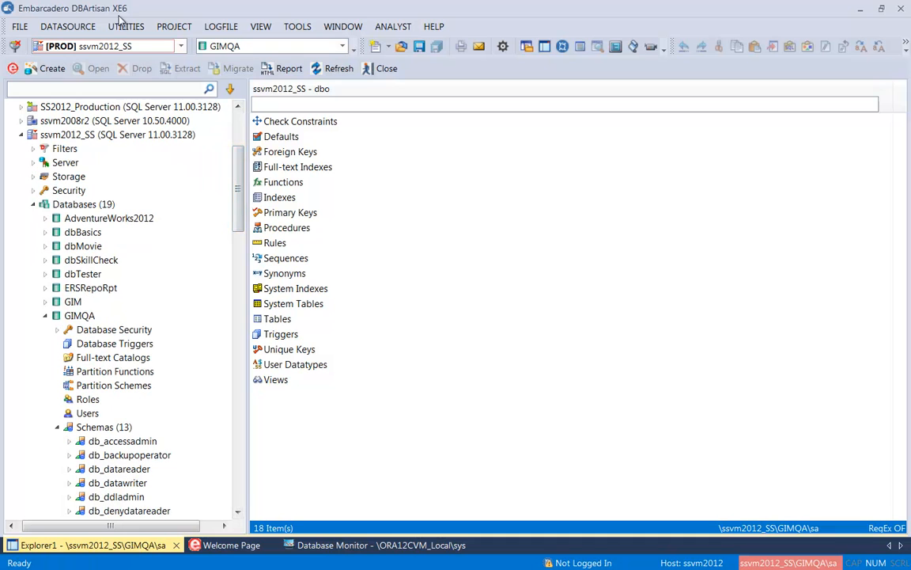
left_click(125, 27)
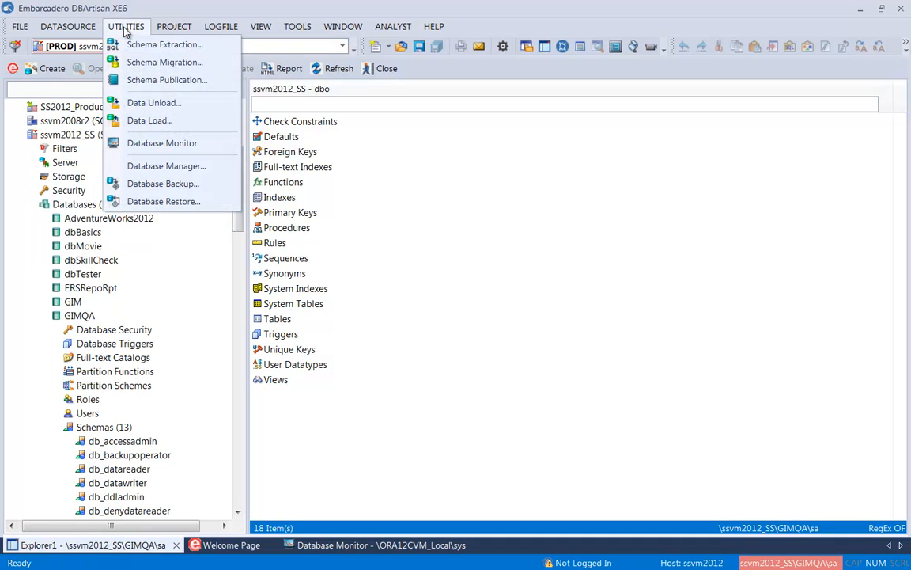
left_click(168, 110)
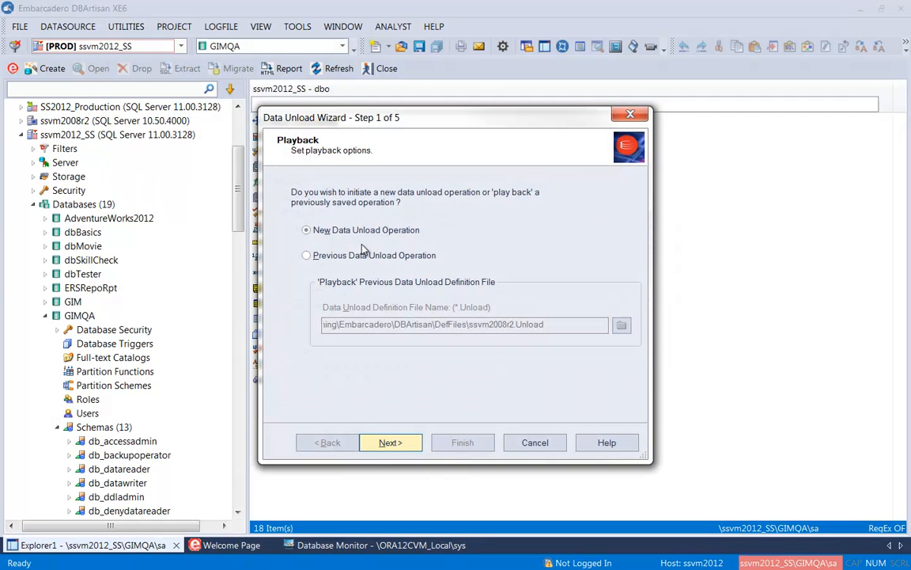
left_click(390, 443)
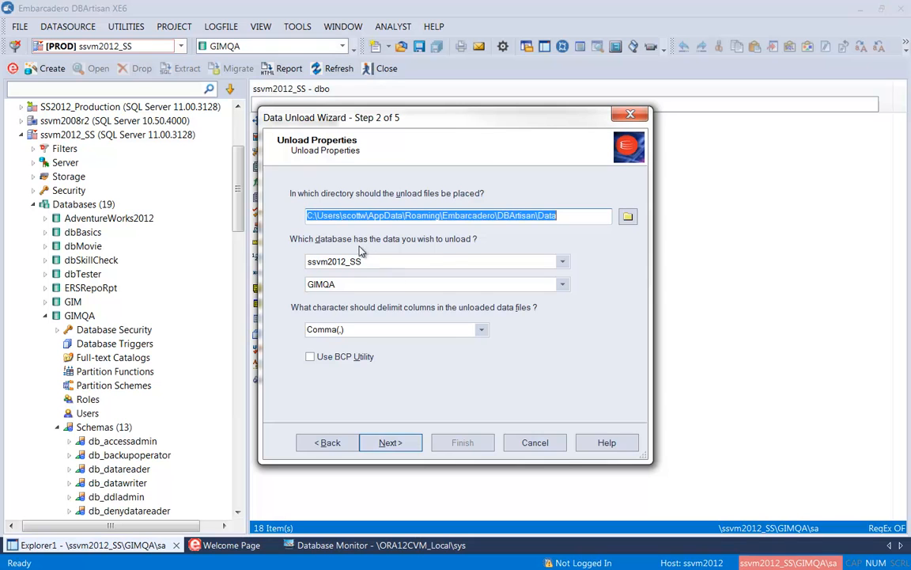
Step: Set the unload source database to GIM, enable Use BCP Utility, and continue to the table selection
left_click(384, 285)
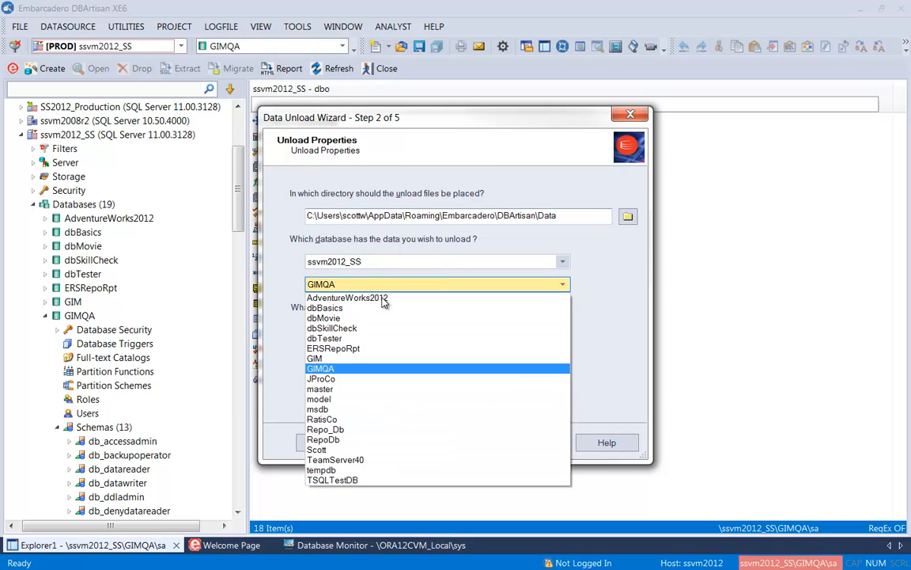
left_click(388, 359)
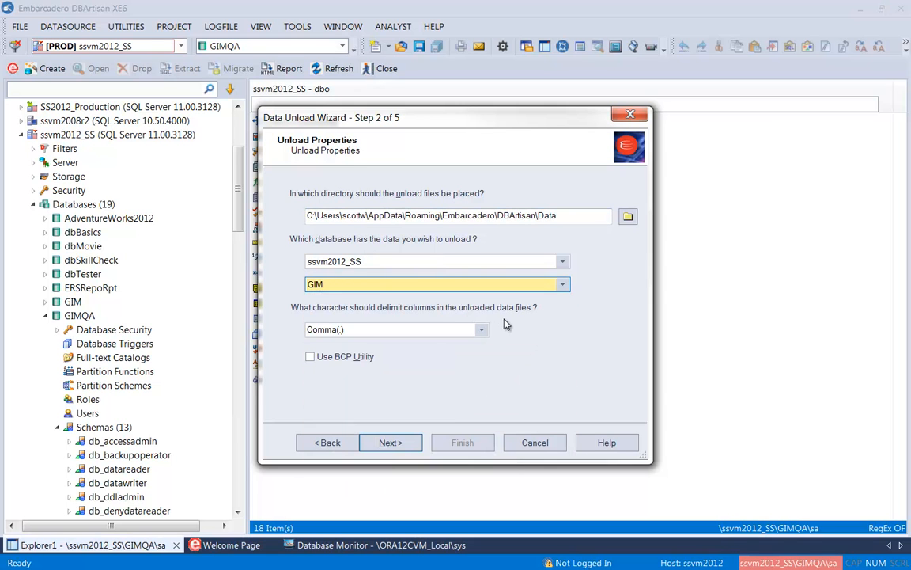
left_click(311, 357)
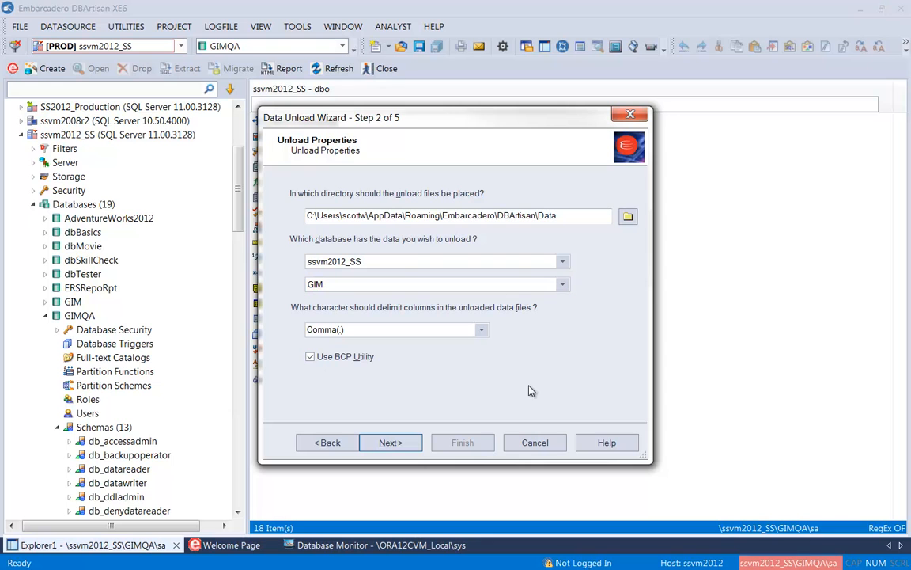
left_click(388, 441)
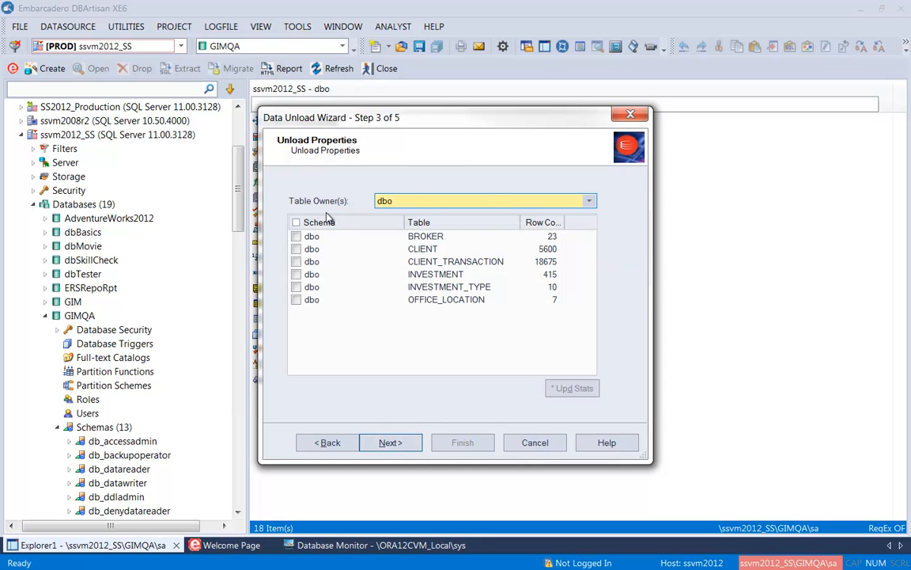
Step: Select the dbo tables BROKER, CLIENT, CLIENT_TRANSACTION, INVESTMENT, INVESTMENT_TYPE and OFFICE_LOCATION for unloading and continue to the definition file setting
left_click(296, 236)
left_click(296, 248)
left_click(296, 261)
left_click(296, 274)
left_click(296, 287)
left_click(296, 299)
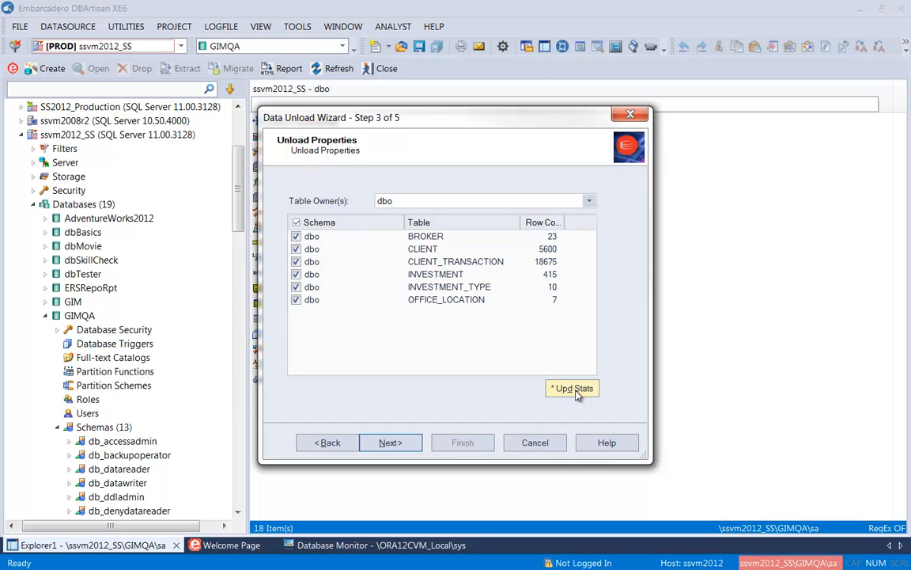
left_click(392, 443)
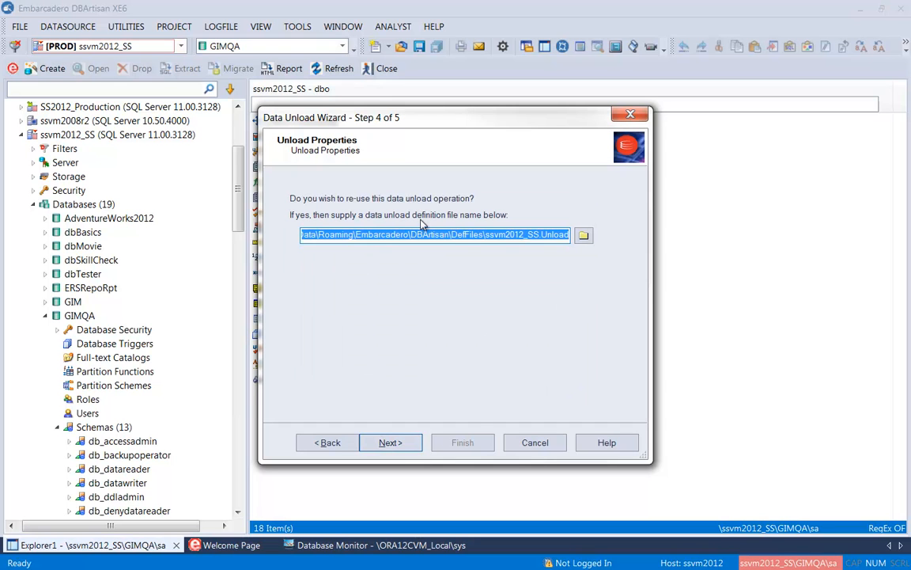
Step: Keep the default ssvm2012_SS.Unload definition file, review the unload summary, and run the data unload to completion
left_click(521, 239)
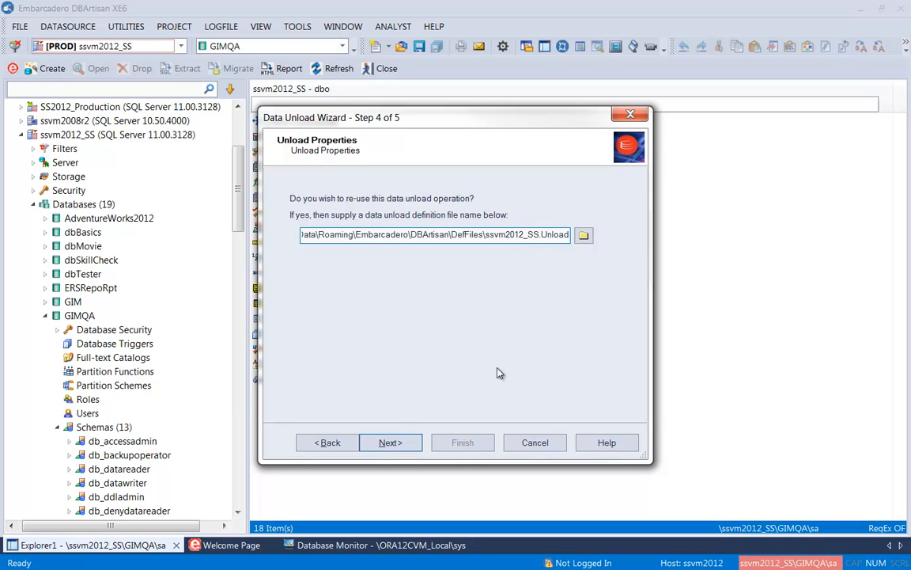
left_click(391, 443)
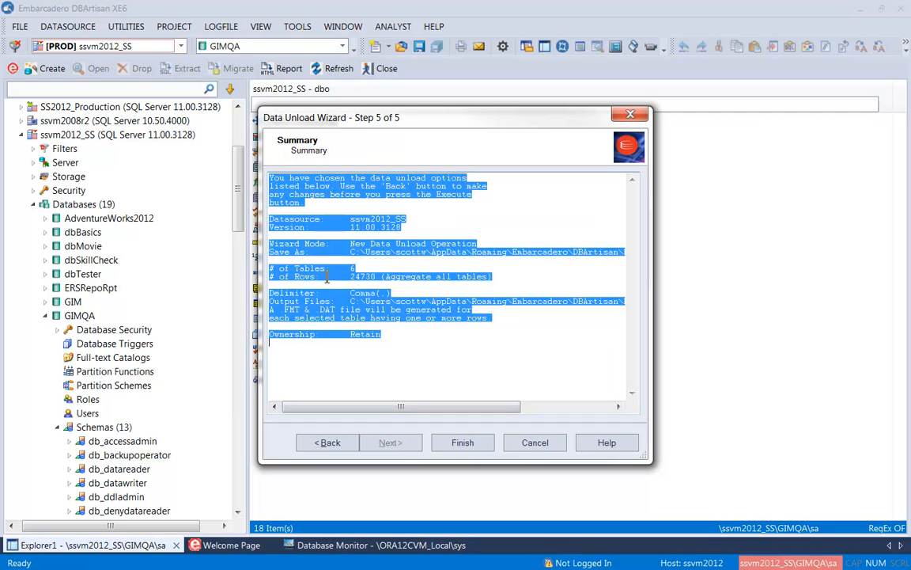
left_click(427, 341)
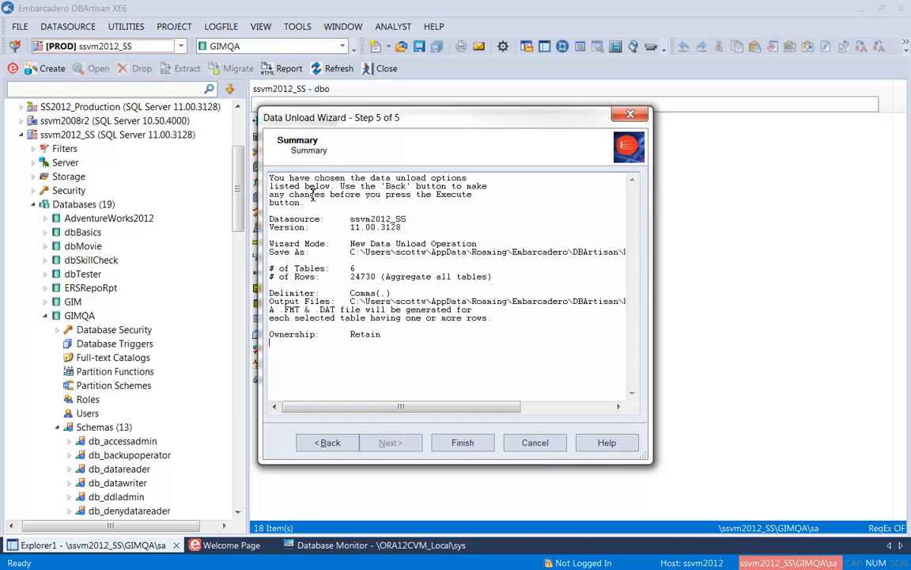
left_click(460, 445)
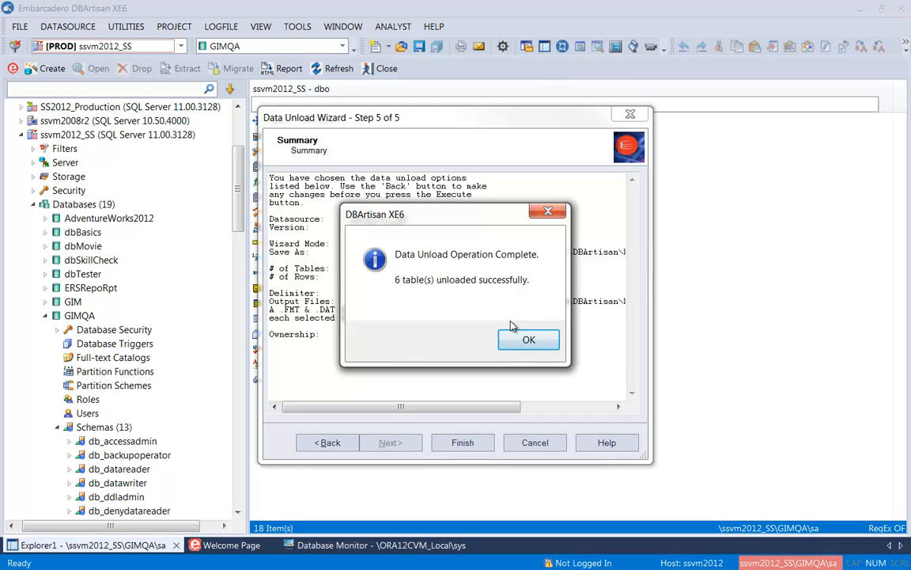
left_click(525, 341)
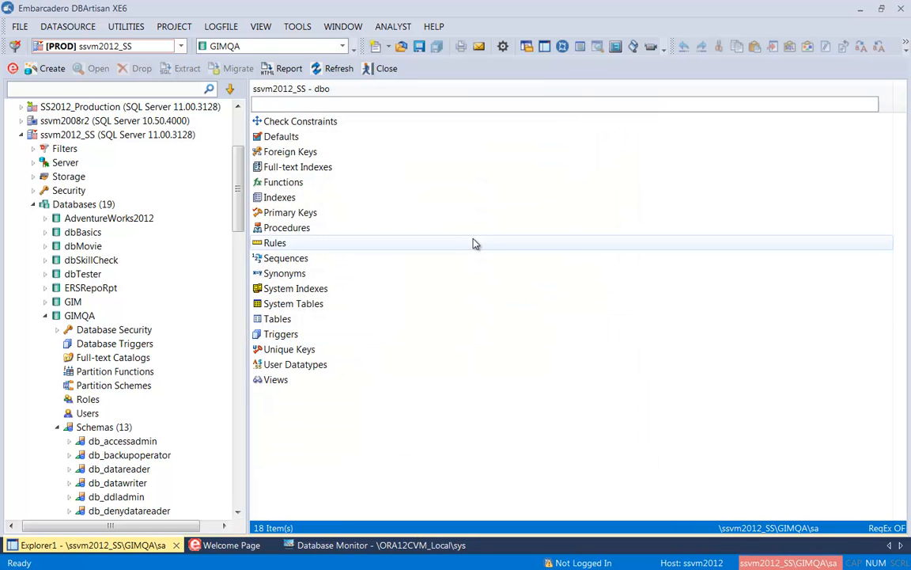
Step: Collapse the ssvm2012_SS databases and server nodes and select the ORA12CVM datasource under Oracle Production Servers
left_click(126, 27)
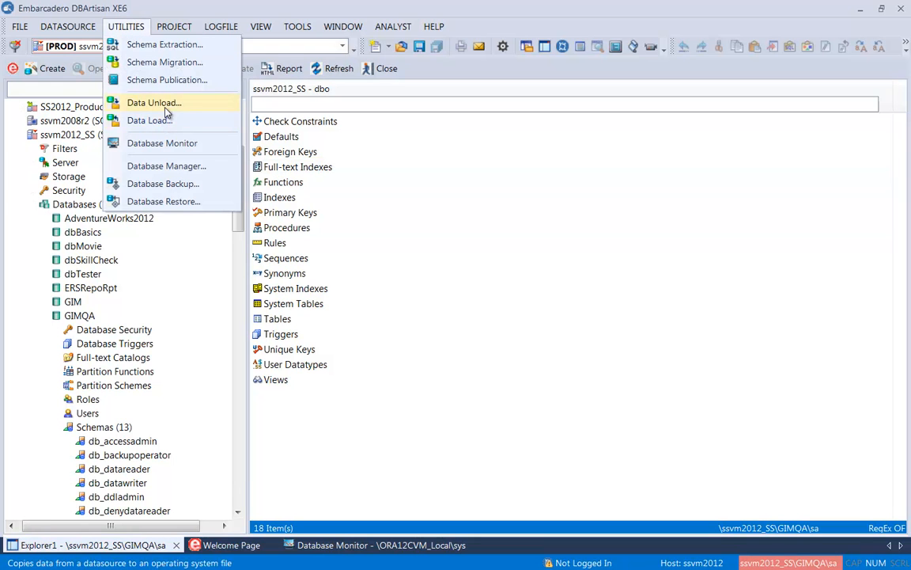
left_click(220, 26)
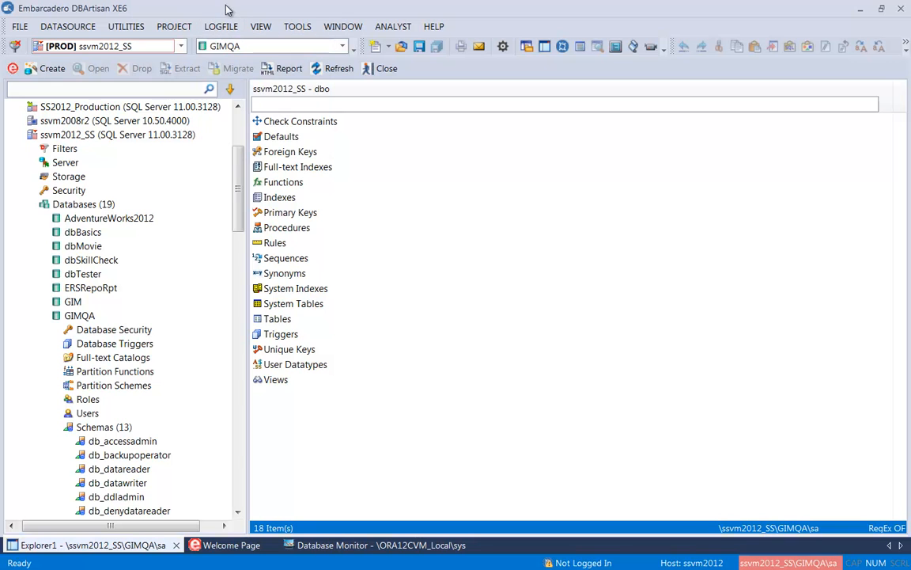
left_click(34, 205)
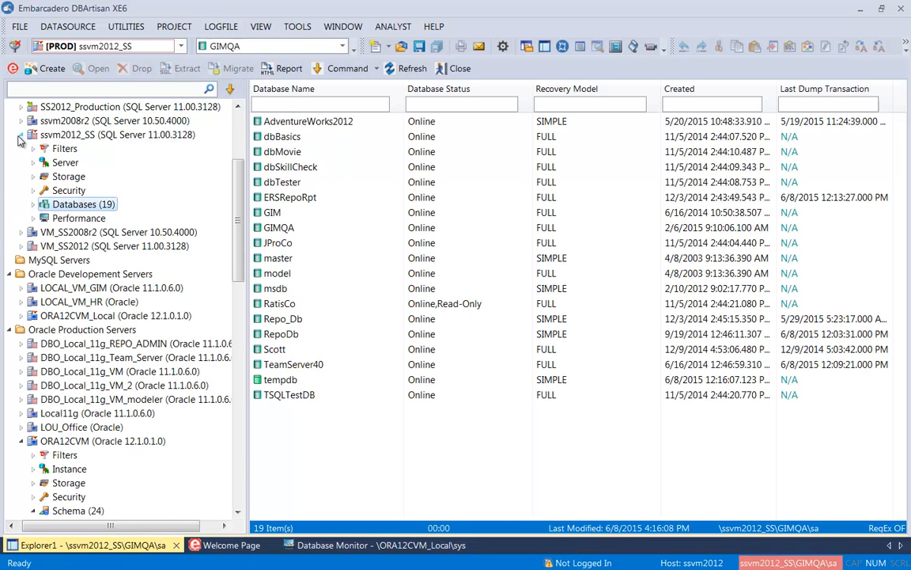
left_click(22, 134)
left_click(78, 358)
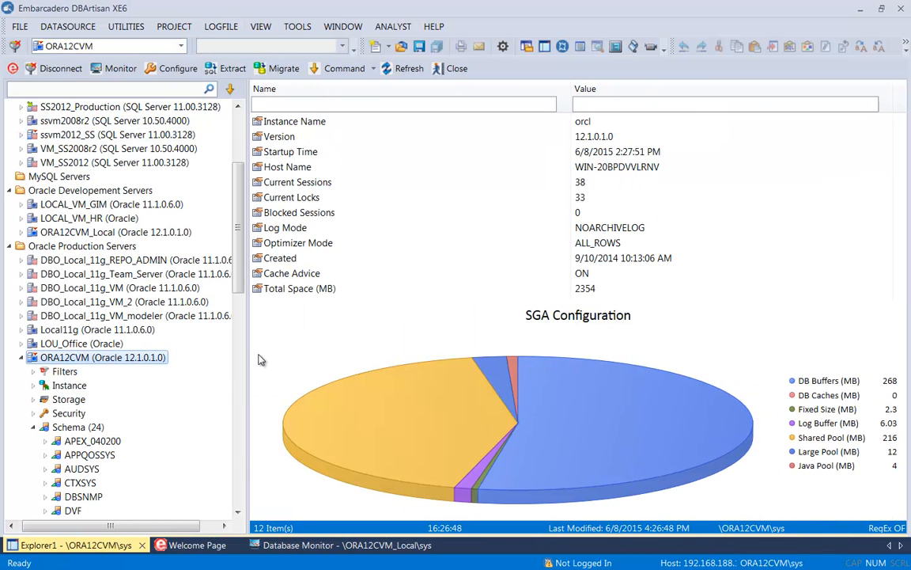
Step: Start a new Data Pump export for ORA12CVM in Tables mode and continue to the object selection
left_click(125, 28)
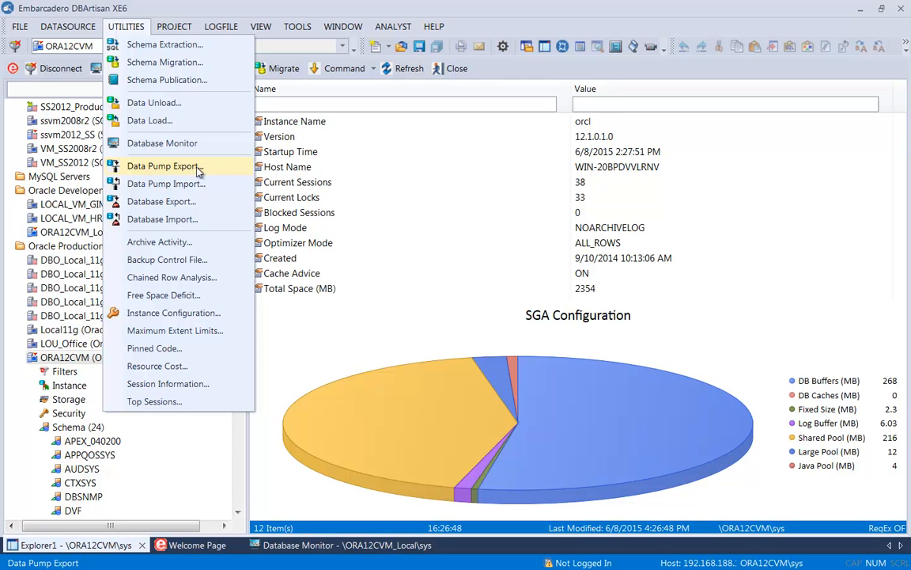
left_click(182, 166)
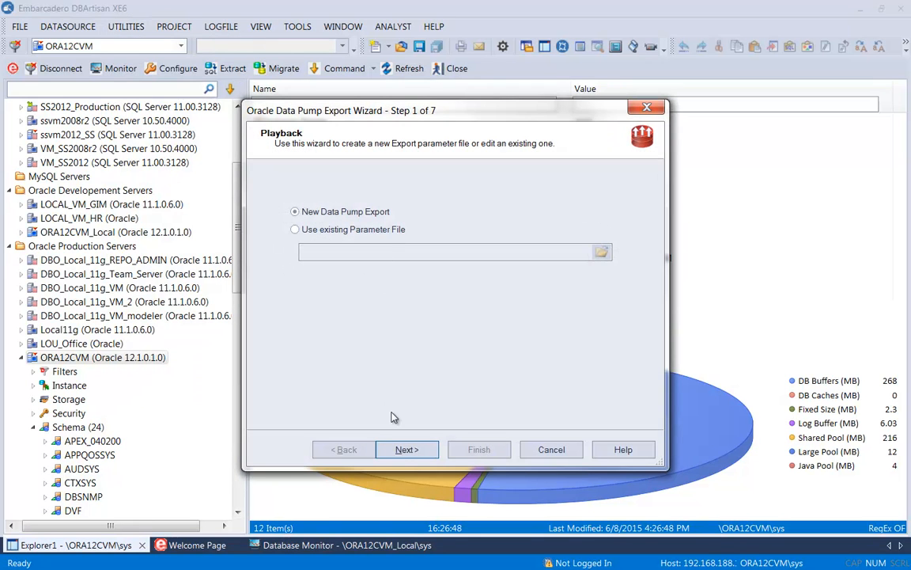
left_click(407, 451)
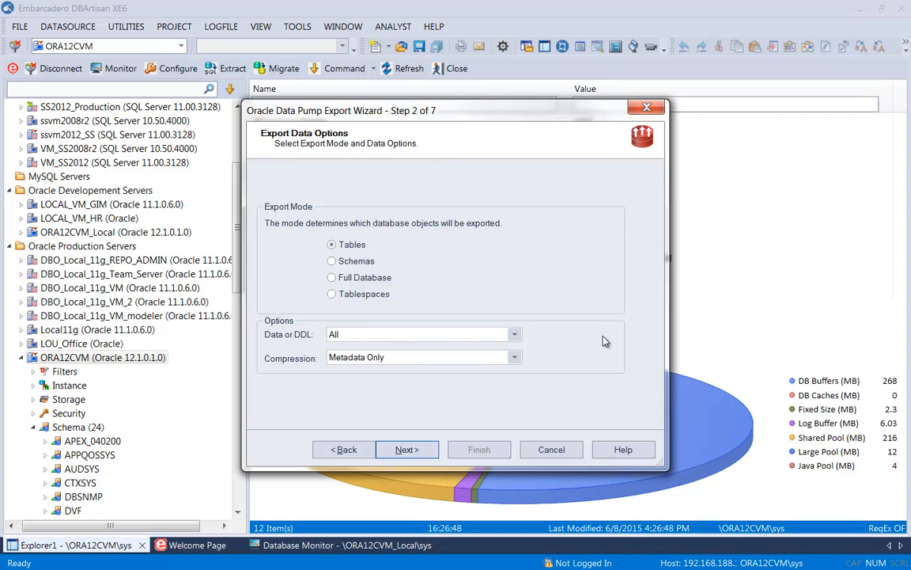
left_click(410, 451)
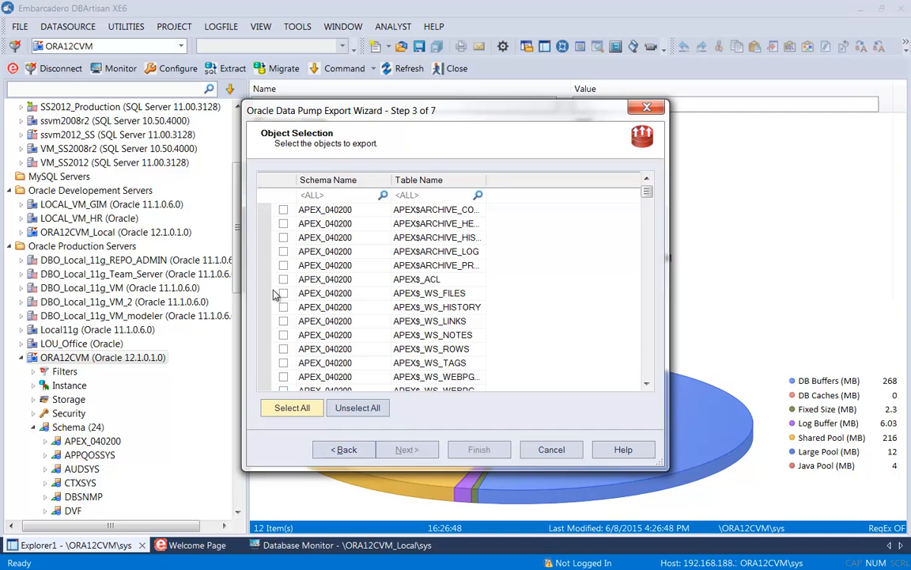
Step: Select the first two APEX_040200 tables for export, proceed to the file and job settings, and cancel the export wizard
left_click(282, 209)
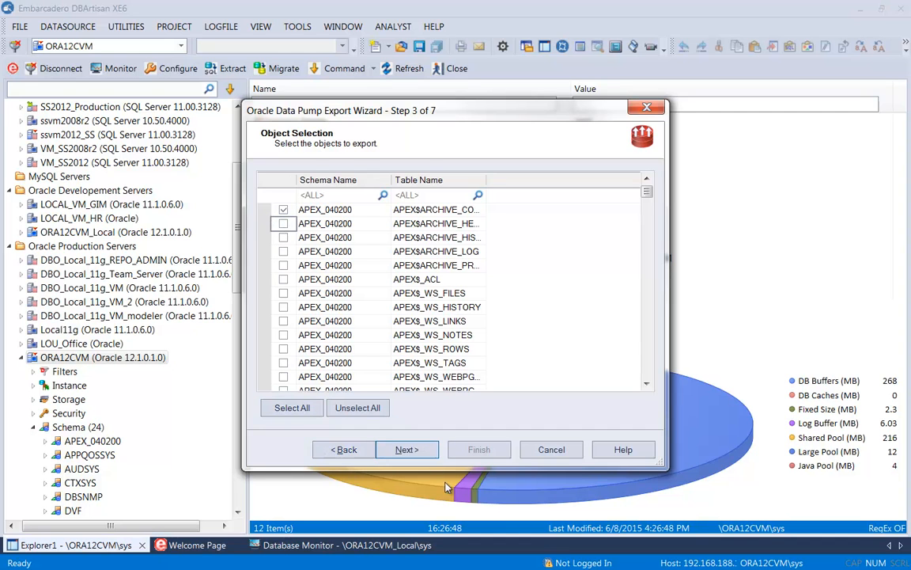
left_click(284, 224)
left_click(408, 450)
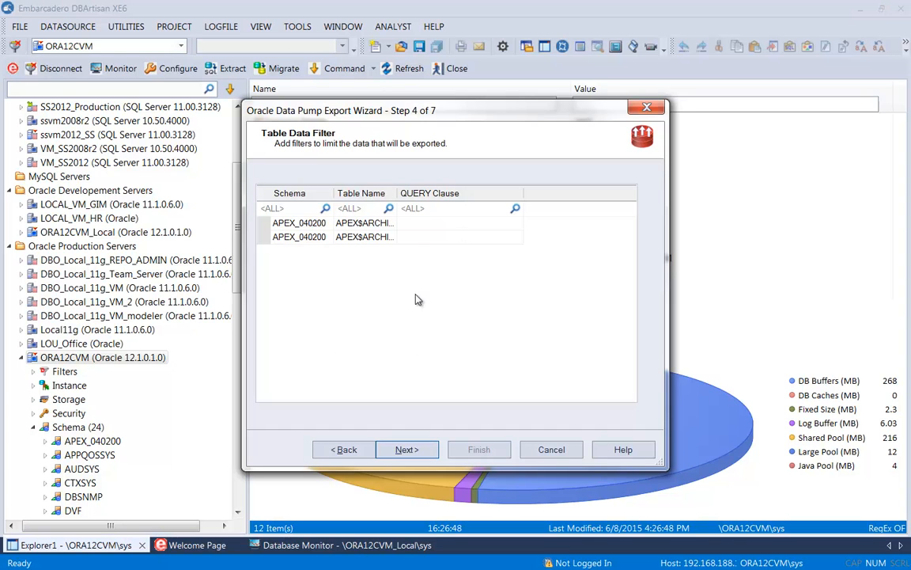
left_click(409, 449)
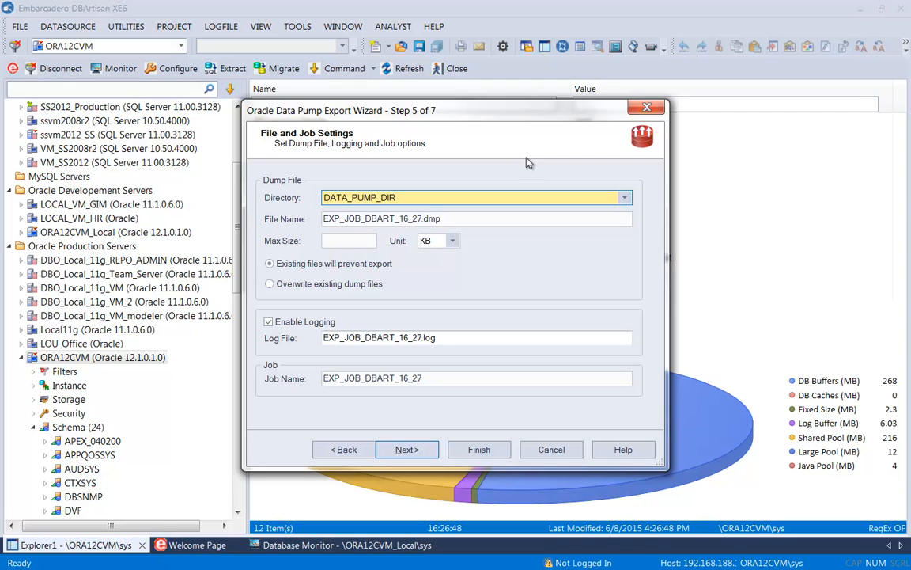
left_click(550, 449)
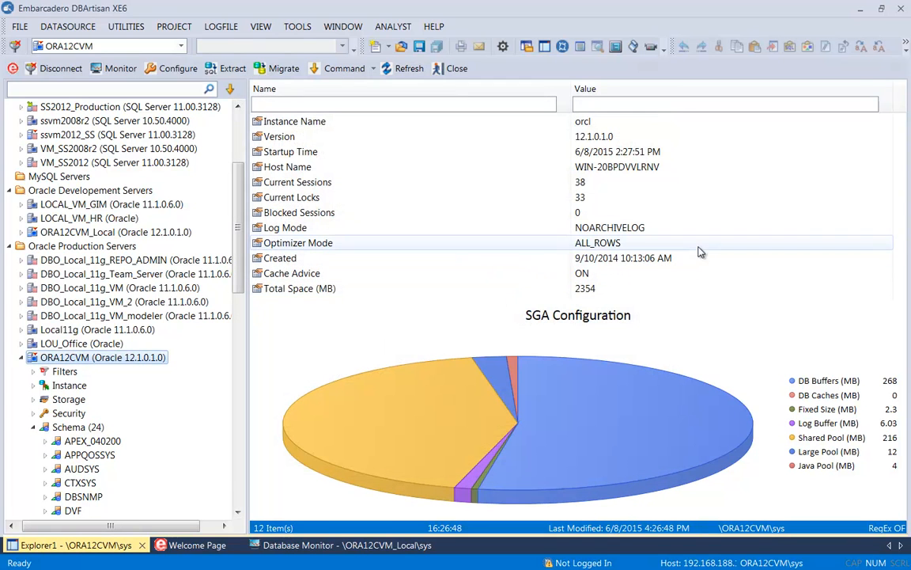
Step: Examine the instance configuration parameters of ORA12CVM and close the parameter list
left_click(128, 27)
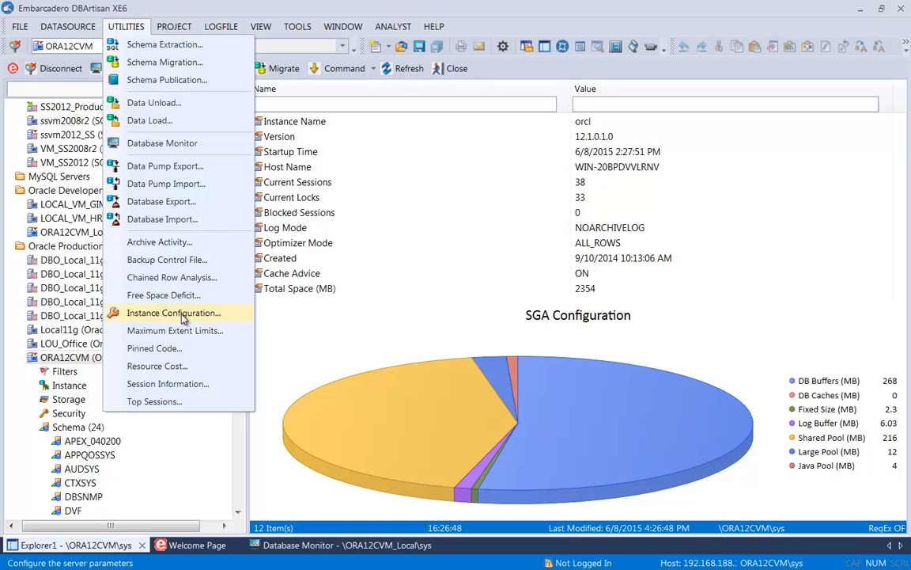
left_click(181, 314)
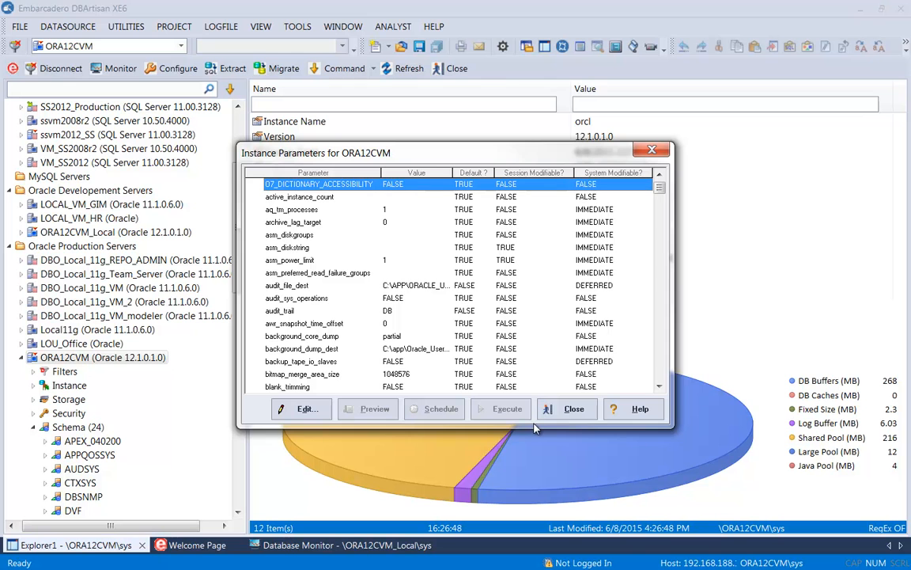
left_click(573, 409)
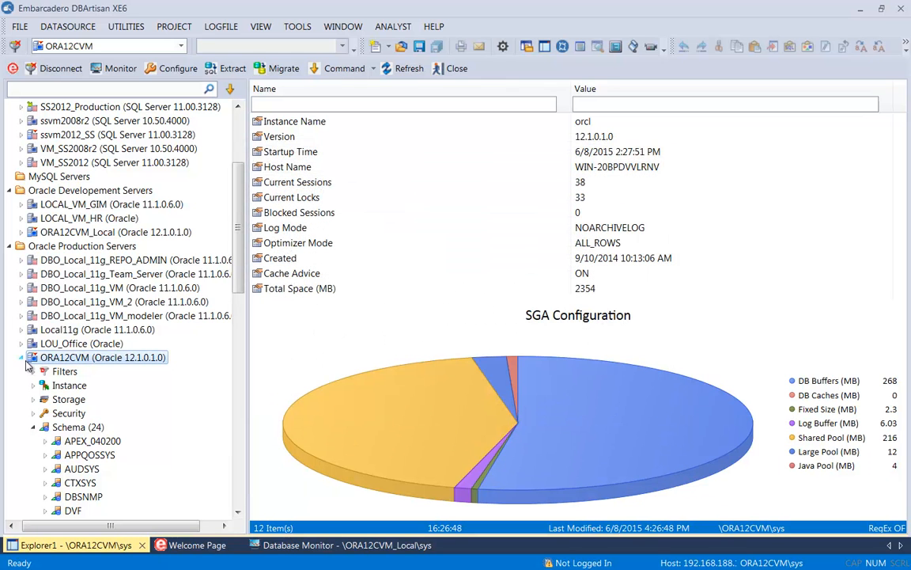
Step: Collapse the ORA12CVM datasource and select the Oracle Production Servers group
left_click(23, 358)
left_click(121, 27)
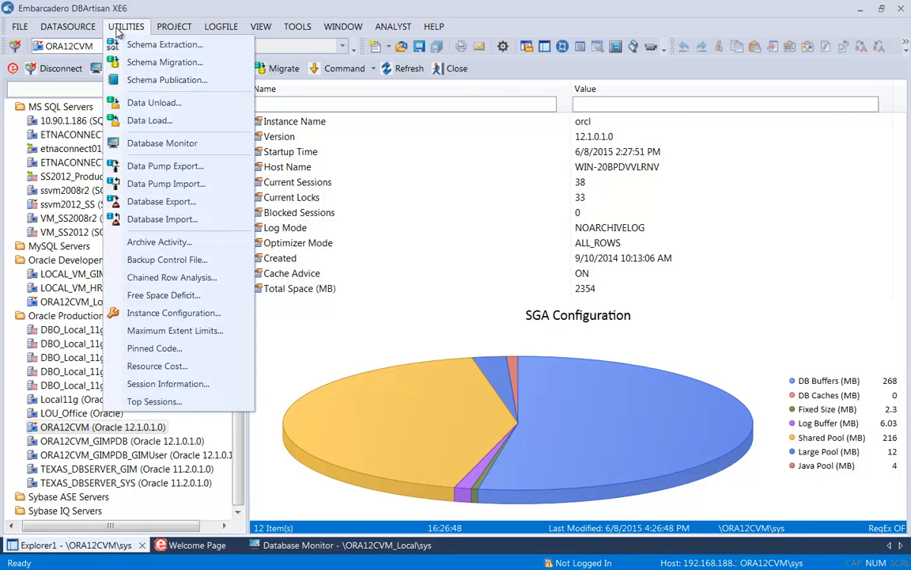
left_click(50, 316)
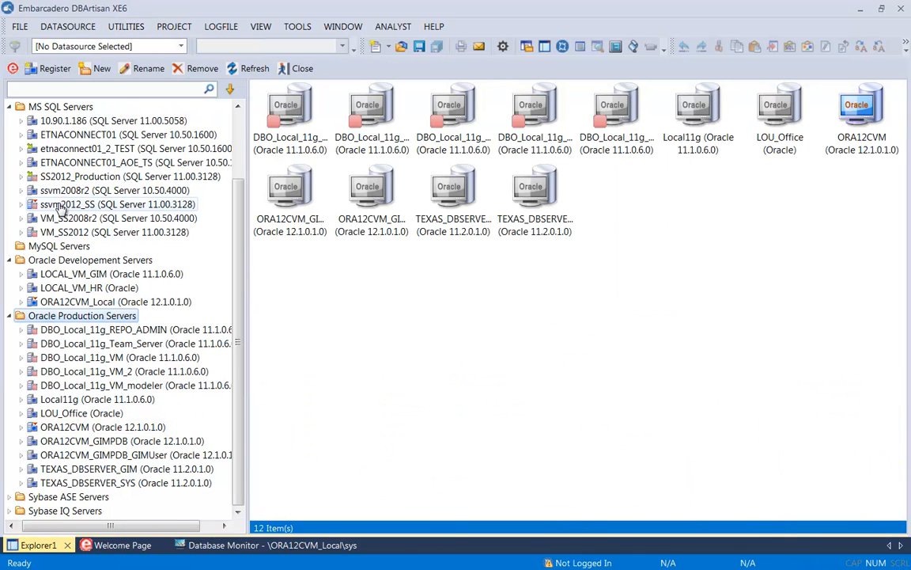
Step: List the tables of the dbo schema in the GIM database on ssvm2012_SS
left_click(21, 204)
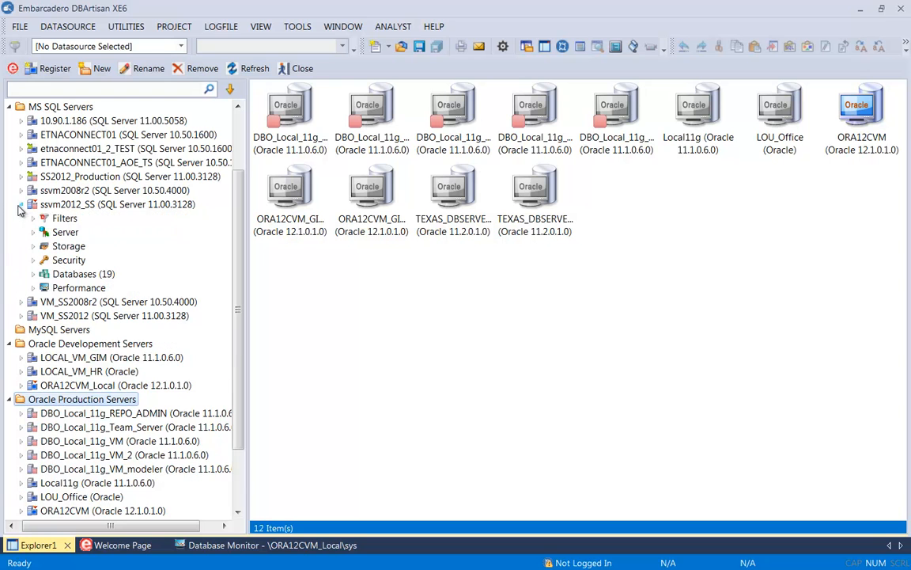
left_click(33, 274)
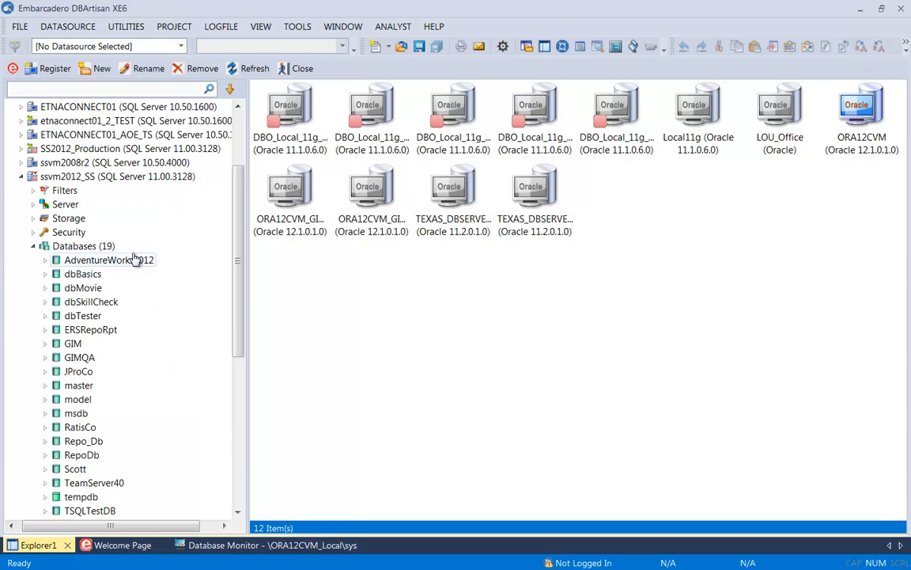
left_click(45, 343)
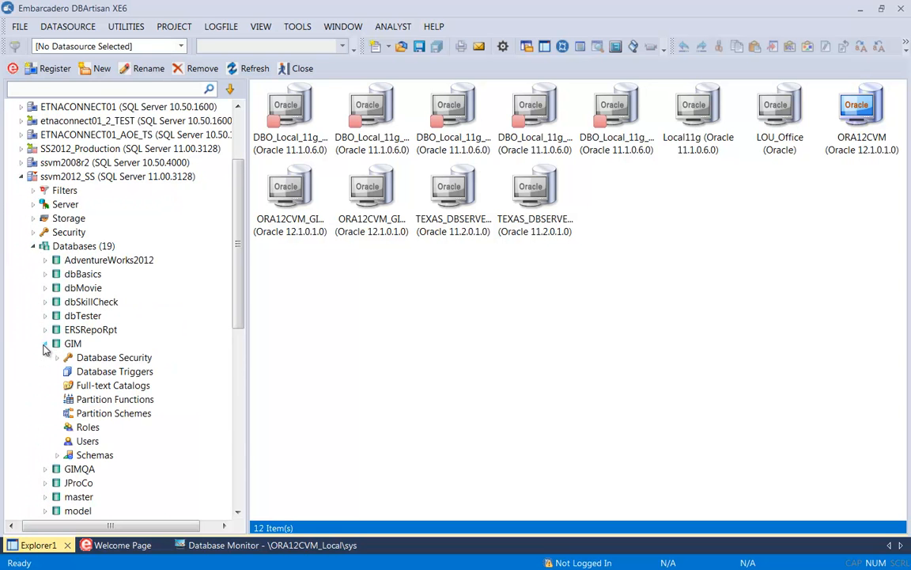
left_click(57, 456)
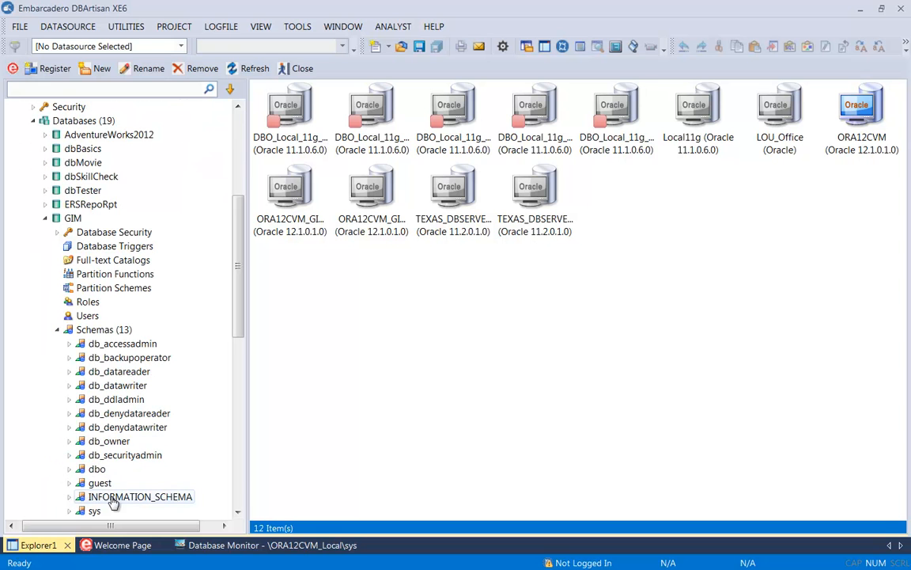
left_click(97, 470)
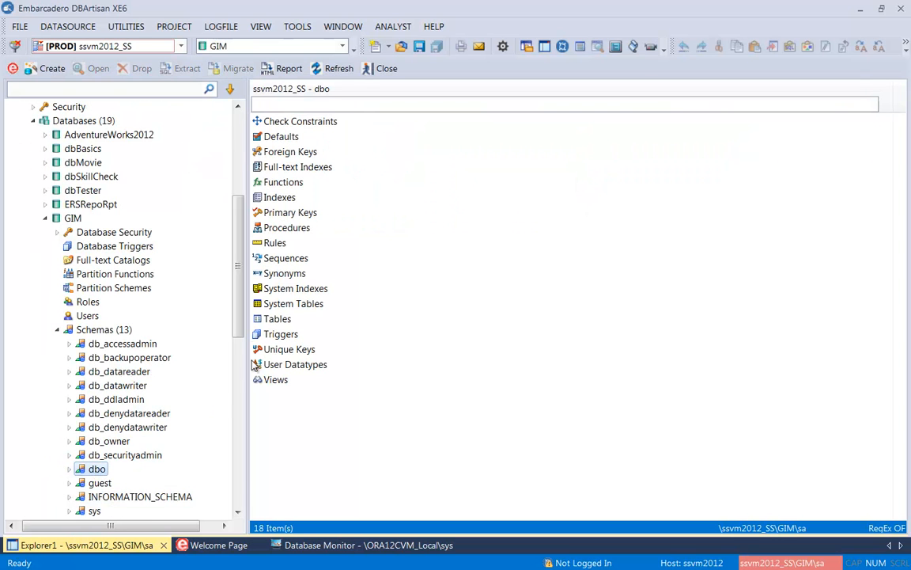
left_click(275, 320)
double_click(276, 320)
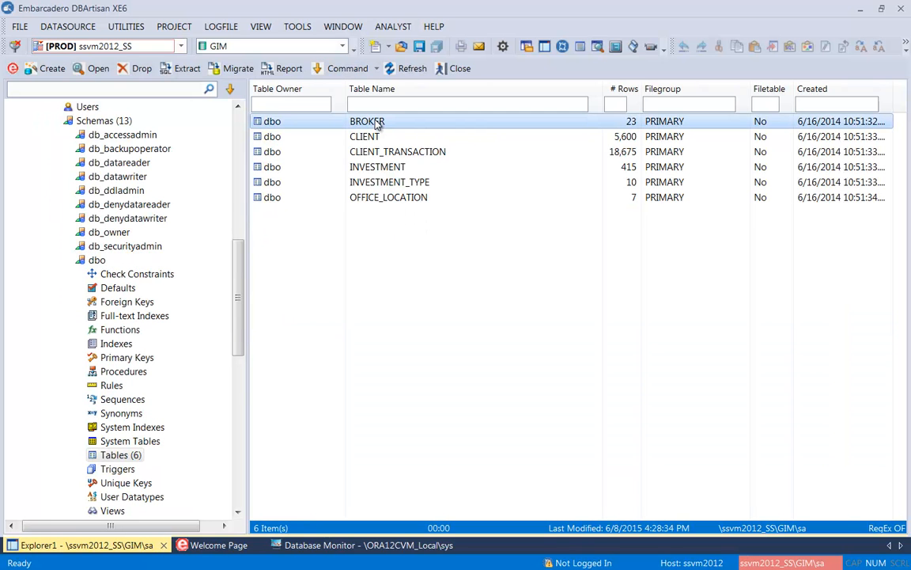
left_click(378, 124)
left_click(388, 199, "shift")
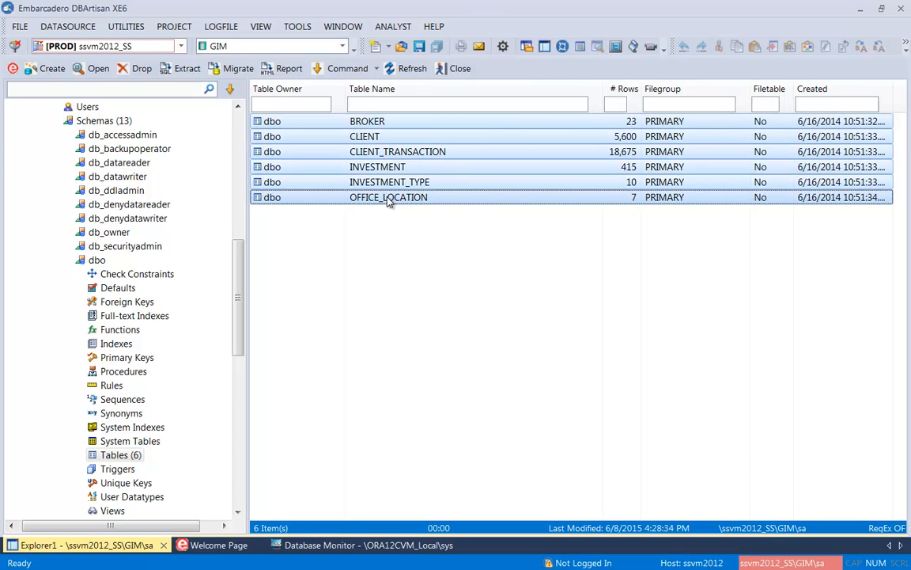
right_click(387, 200)
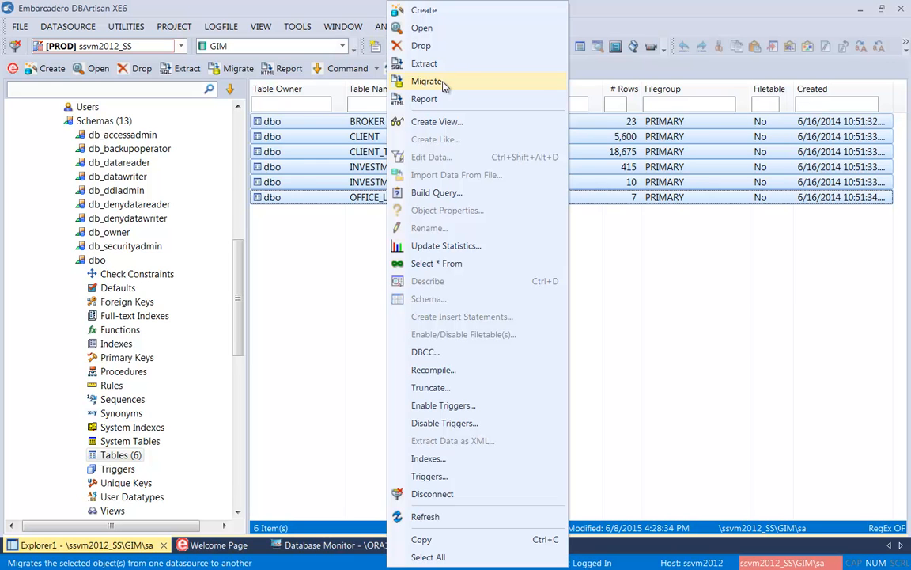
left_click(332, 306)
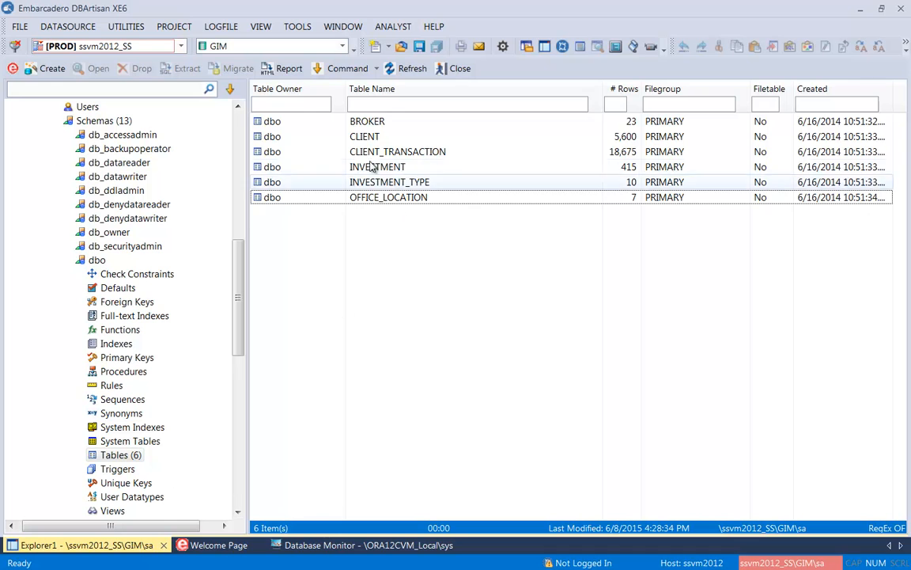
Step: Start Update Statistics for all six dbo tables, widen the dialog and review the statistics type choices, keeping Index
left_click(375, 127)
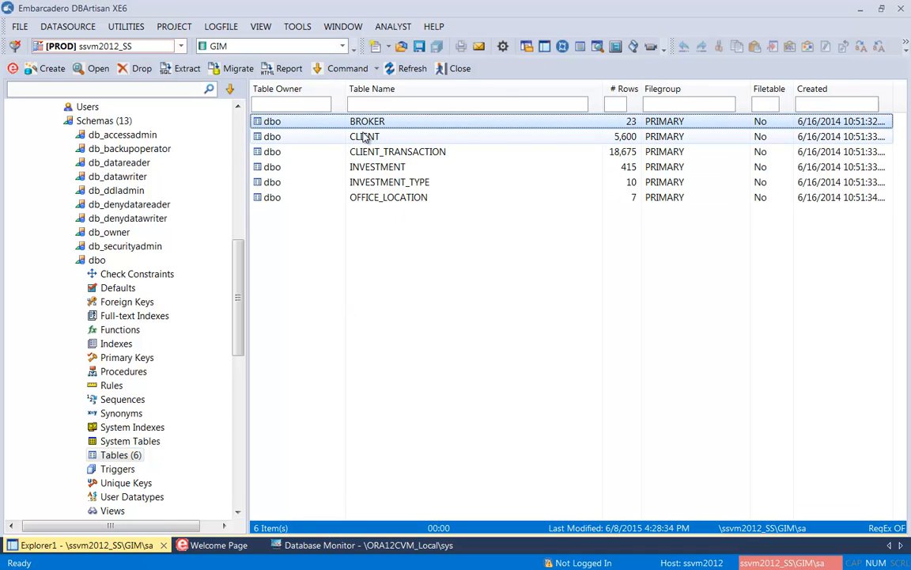
left_click(369, 199, "shift")
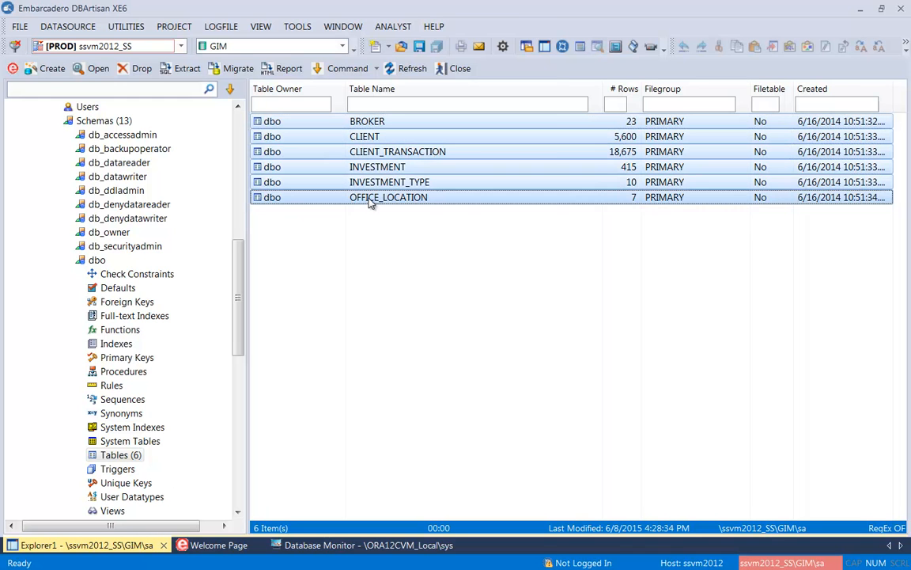
right_click(369, 202)
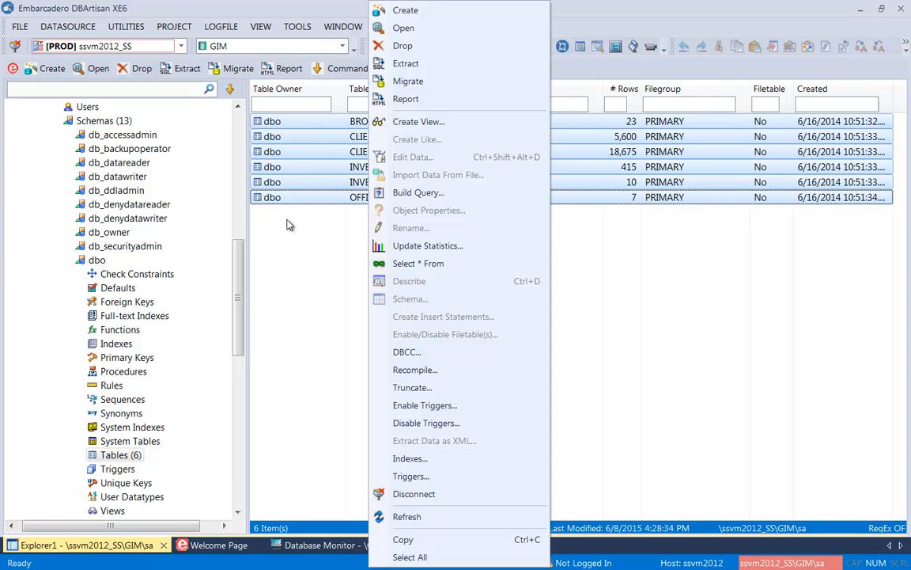
left_click(428, 246)
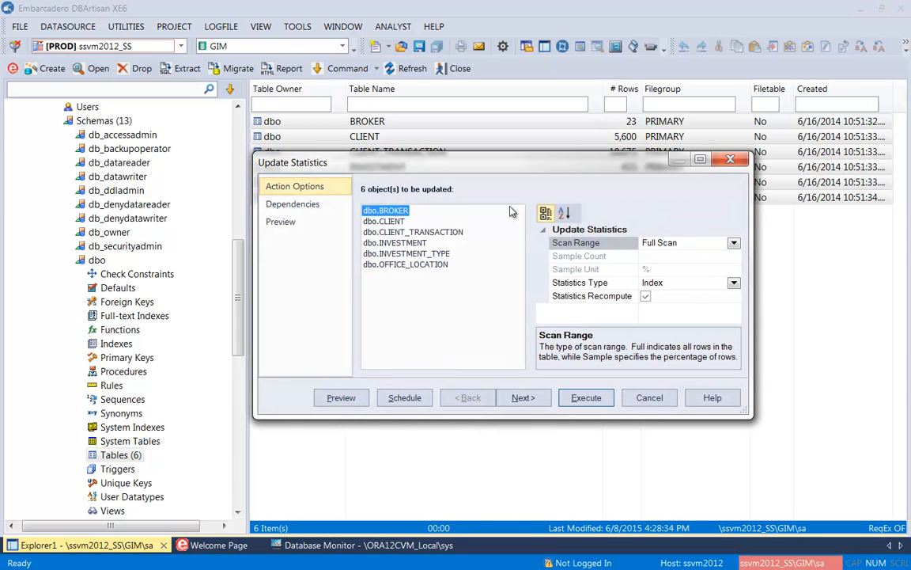
left_click_drag(751, 267, 813, 268)
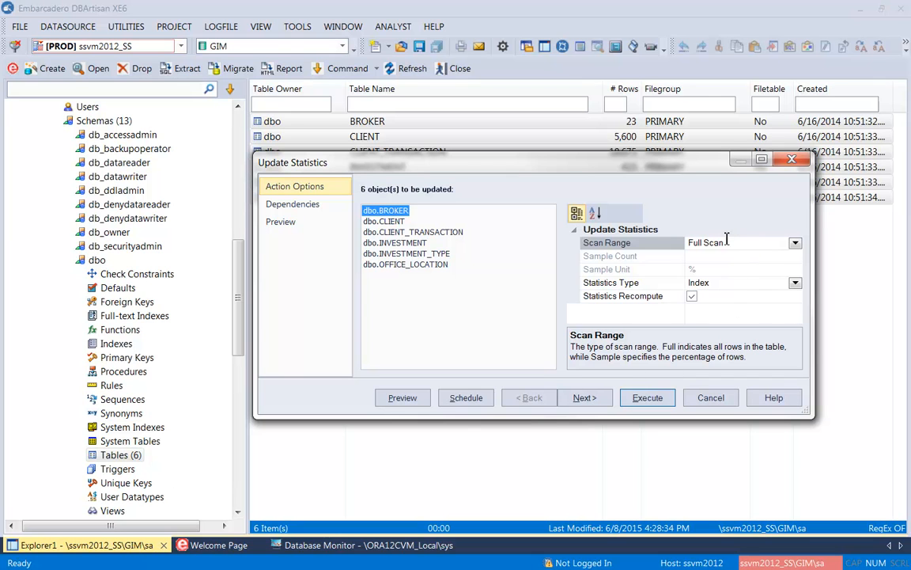
left_click(795, 284)
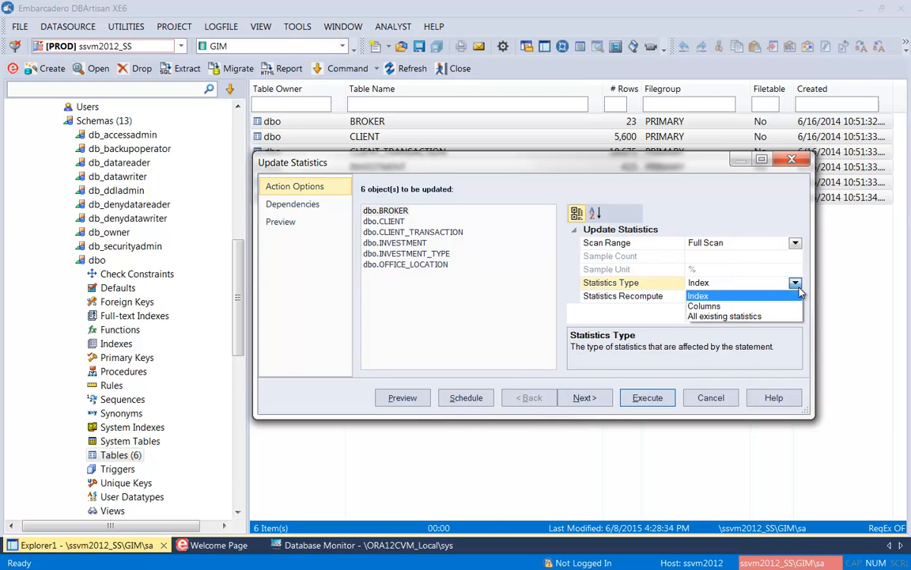
left_click(835, 317)
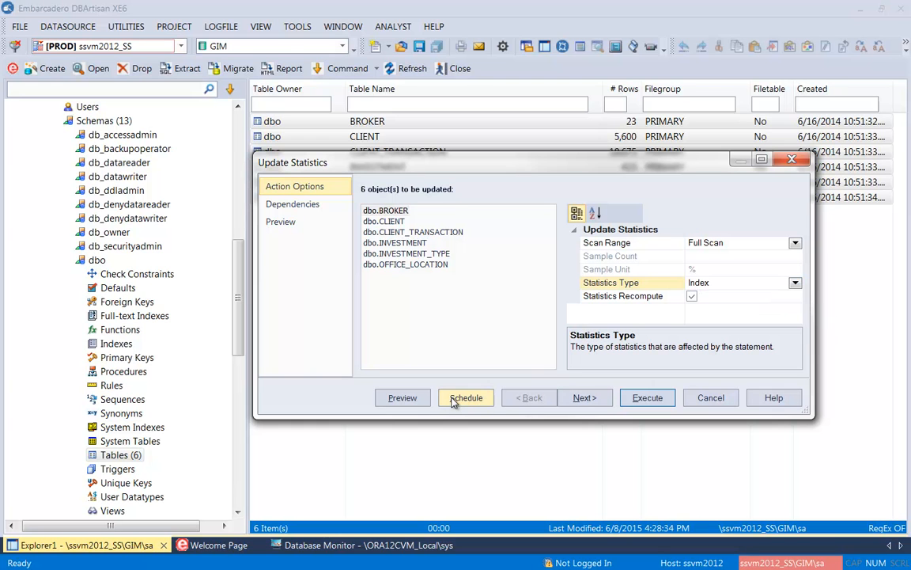
Step: Review the dependencies and the generated SQL for the statistics update and execute it
left_click(582, 400)
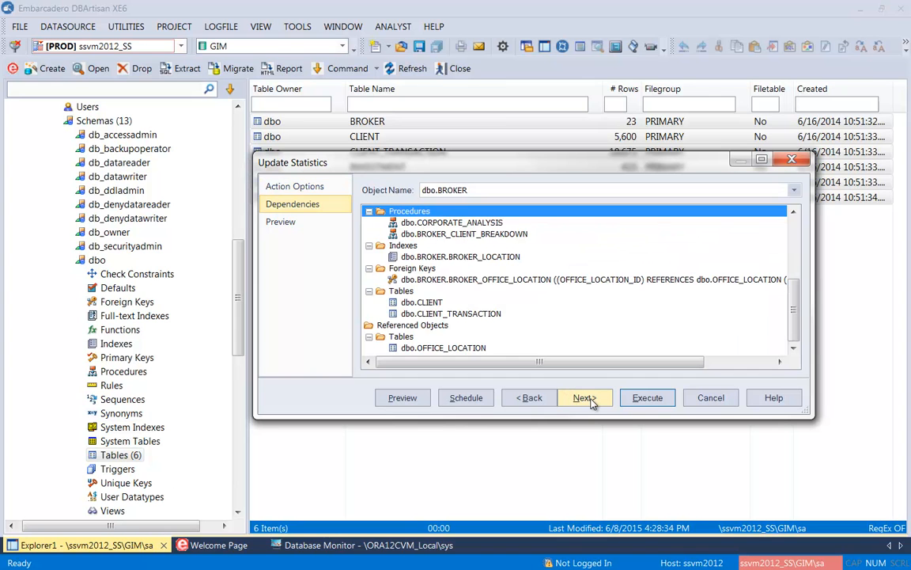
left_click(585, 399)
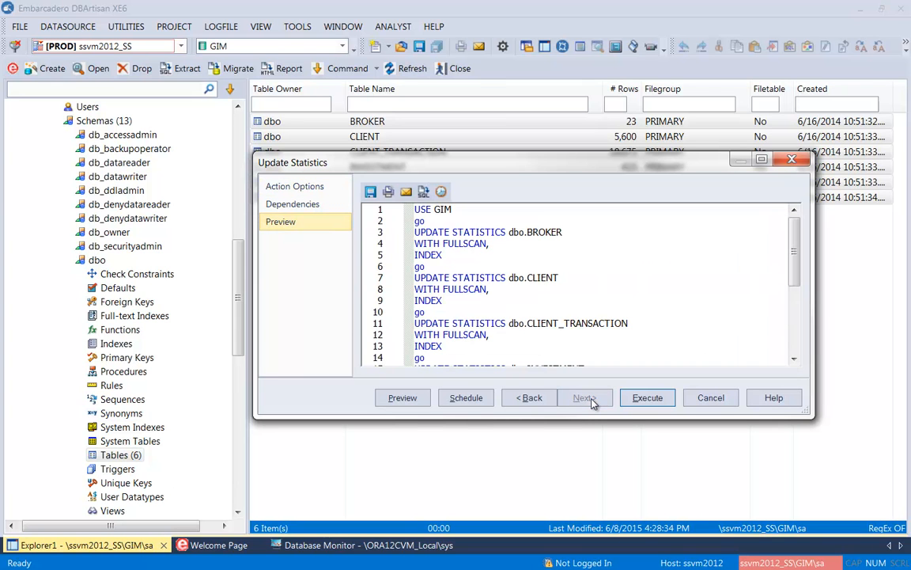
left_click_drag(796, 283, 798, 236)
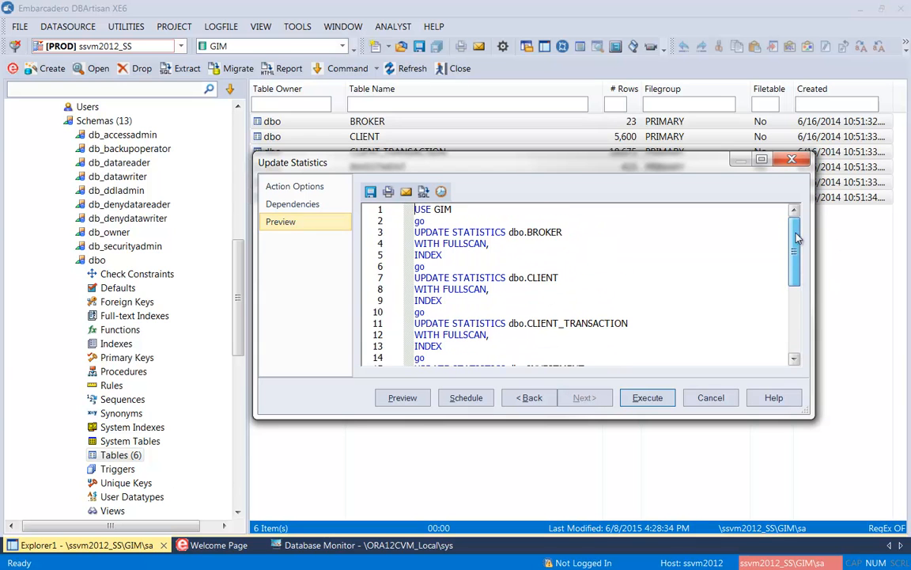
left_click(643, 398)
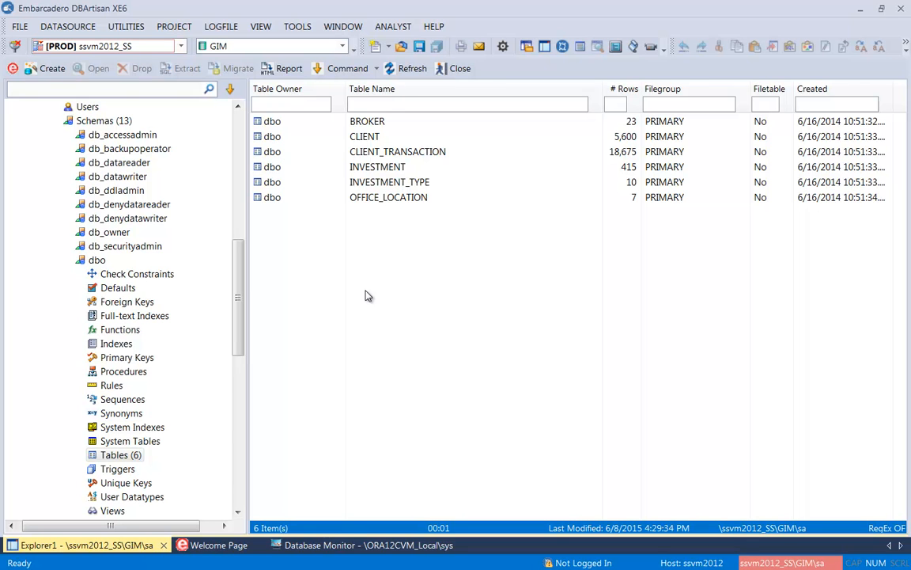
Step: Collapse the dbo schema, the Databases node and the ssvm2012_SS datasource
double_click(79, 260)
left_click_drag(241, 290, 239, 209)
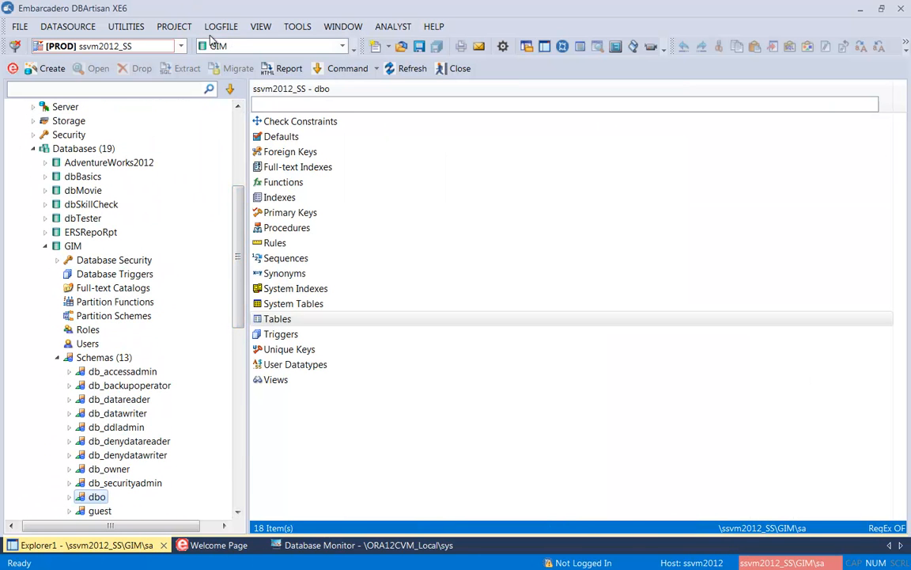
left_click(32, 151)
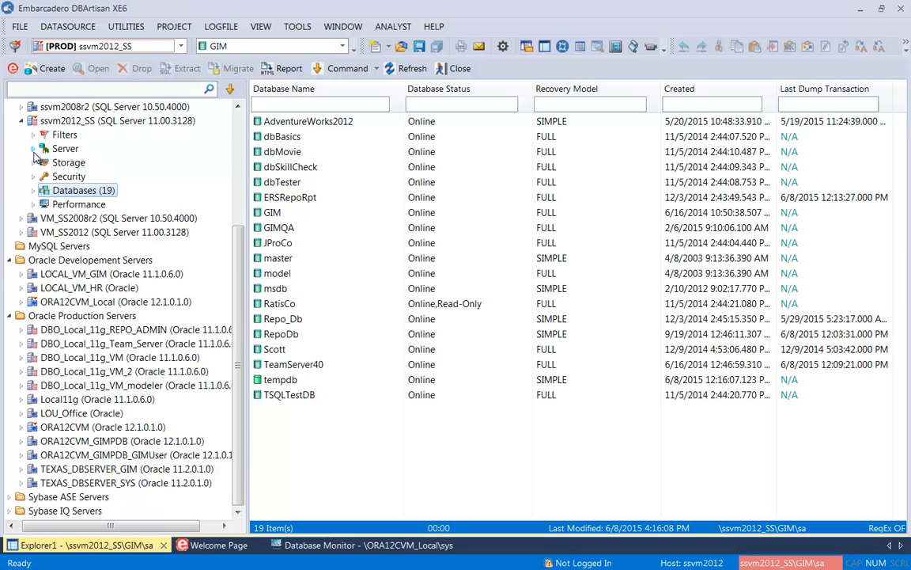
left_click(19, 163)
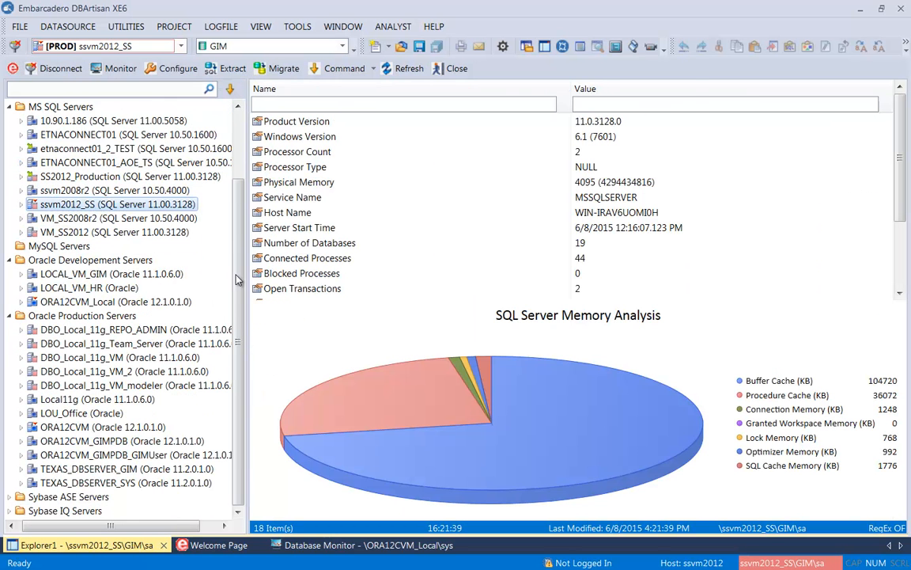
Step: List the tables of the SYSTEM schema in the ORA12CVM_Local datasource
left_click(21, 302)
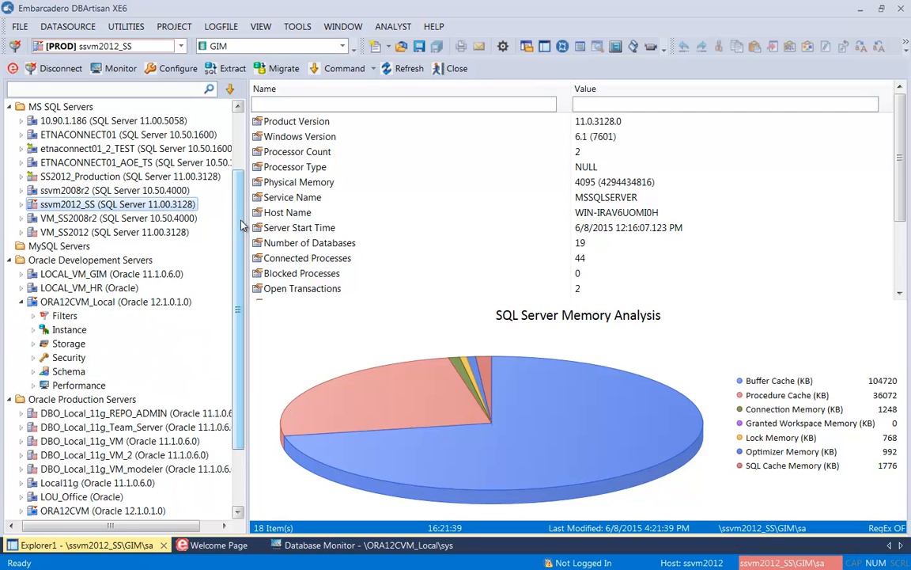
scroll(91, 296, "down", 2)
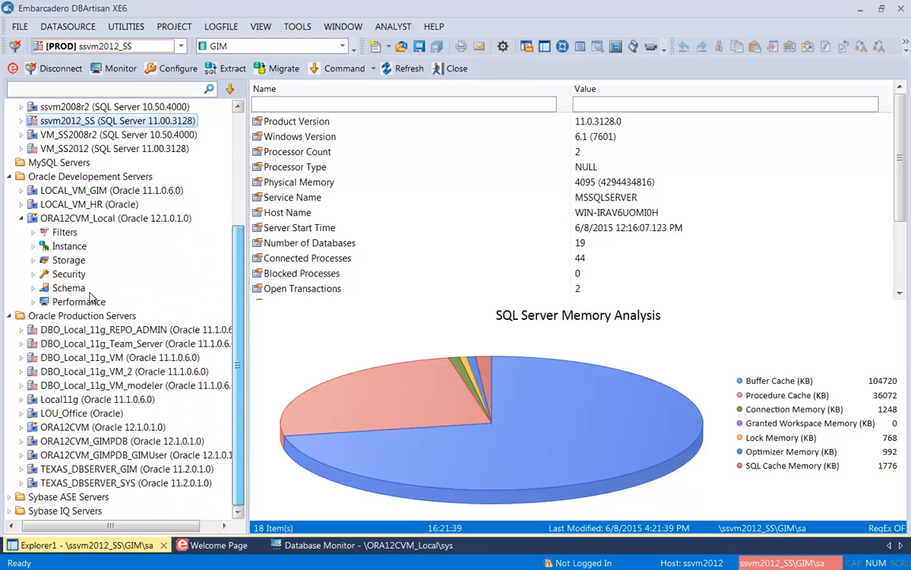
left_click(32, 288)
scroll(98, 433, "down", 1)
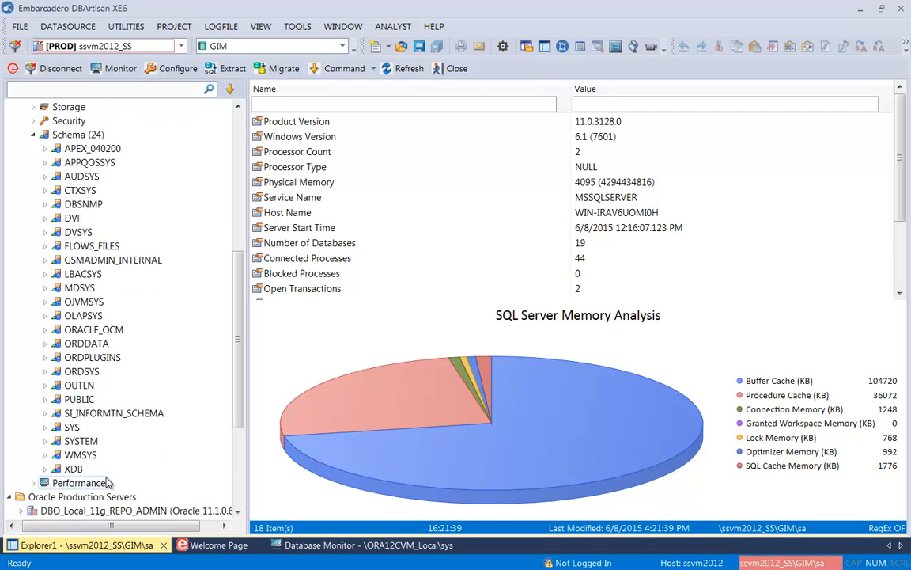
left_click(45, 442)
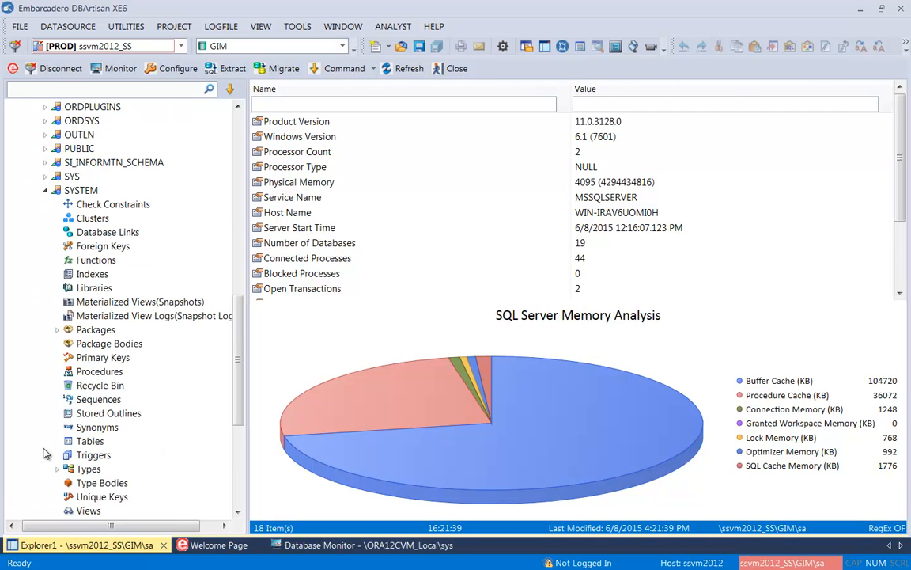
left_click(87, 440)
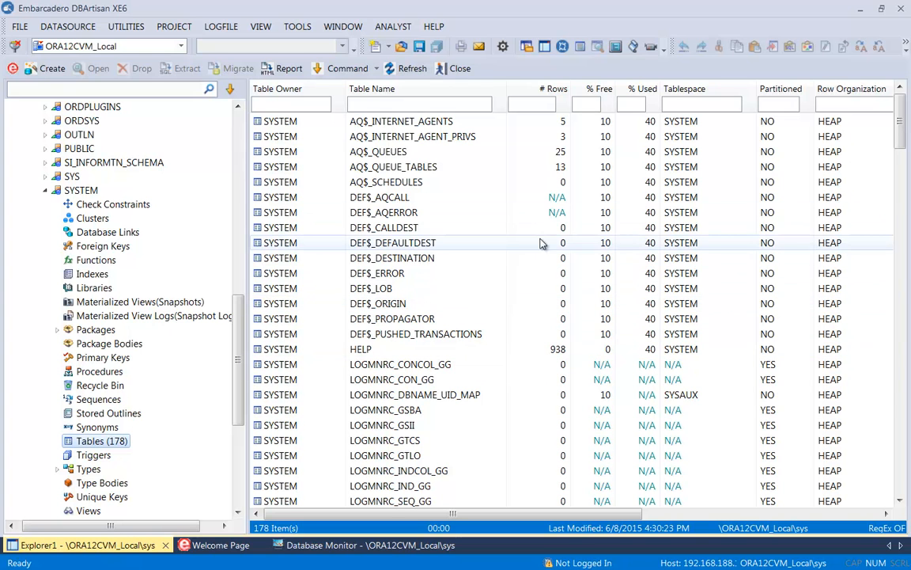
Step: Truncate the log file and turn on SQL logging, dismiss the file warning, and check the Log SQL setting
left_click(220, 30)
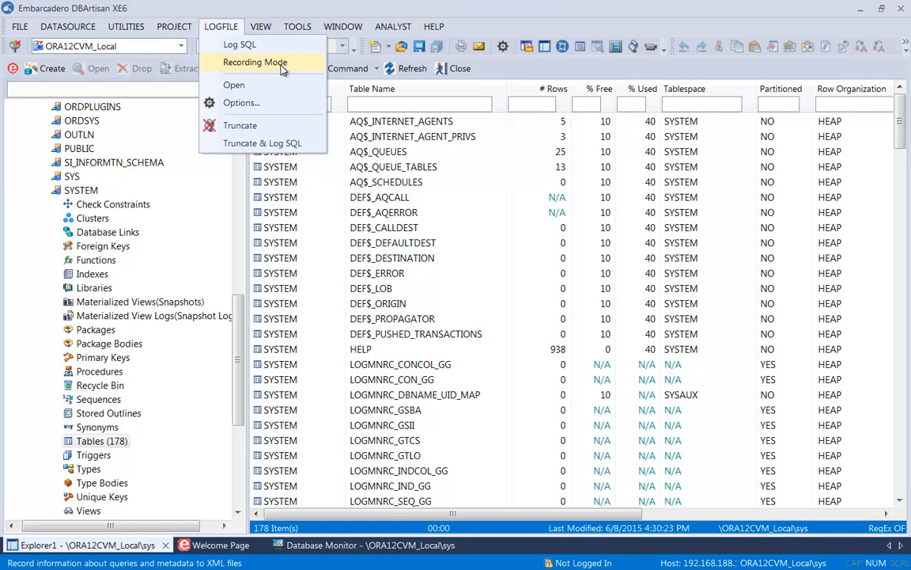
left_click(271, 150)
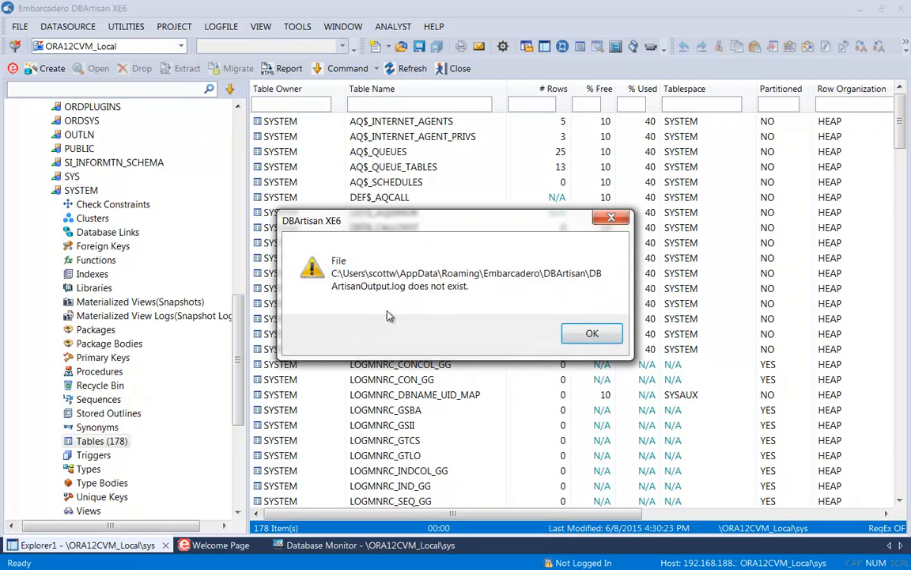
left_click(593, 334)
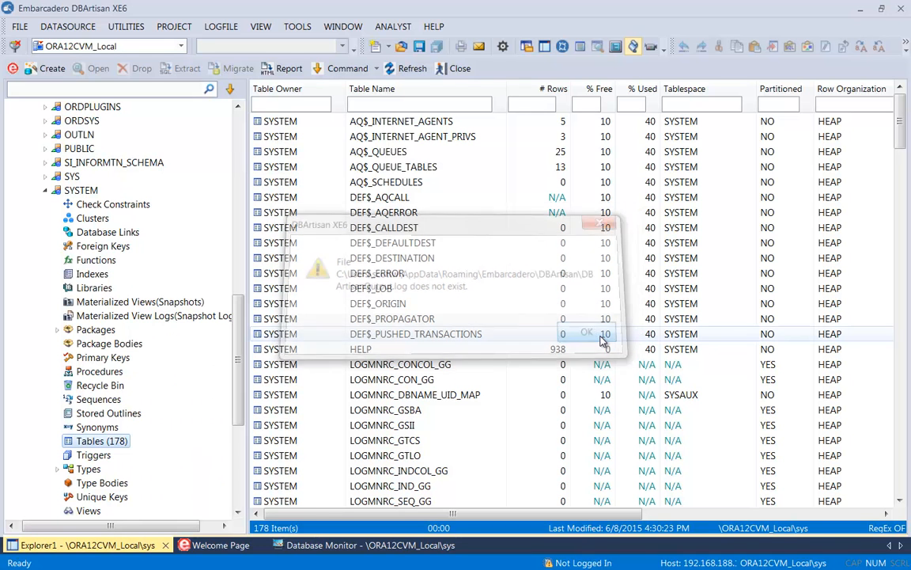
left_click(223, 27)
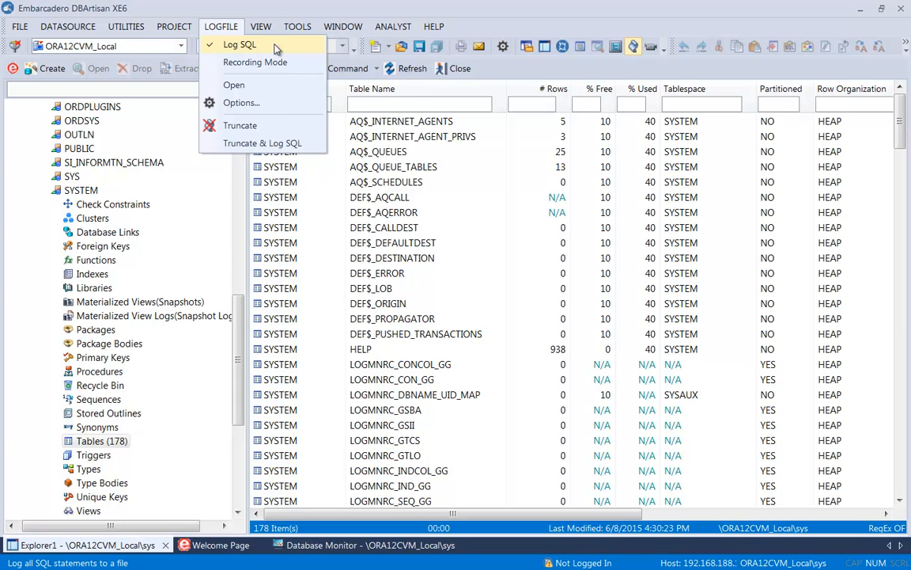
left_click(351, 5)
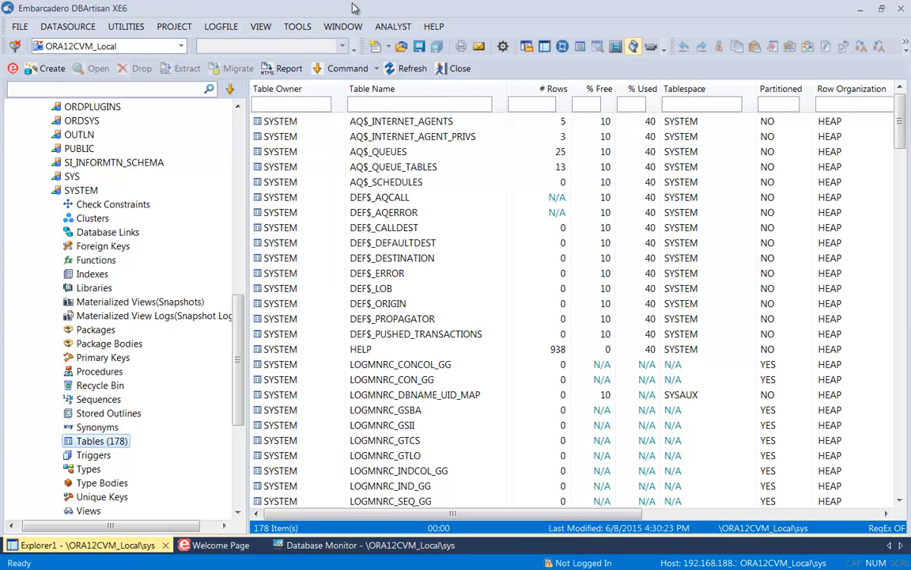
Step: Refresh the SYSTEM schema's table list and turn off SQL logging
left_click(410, 69)
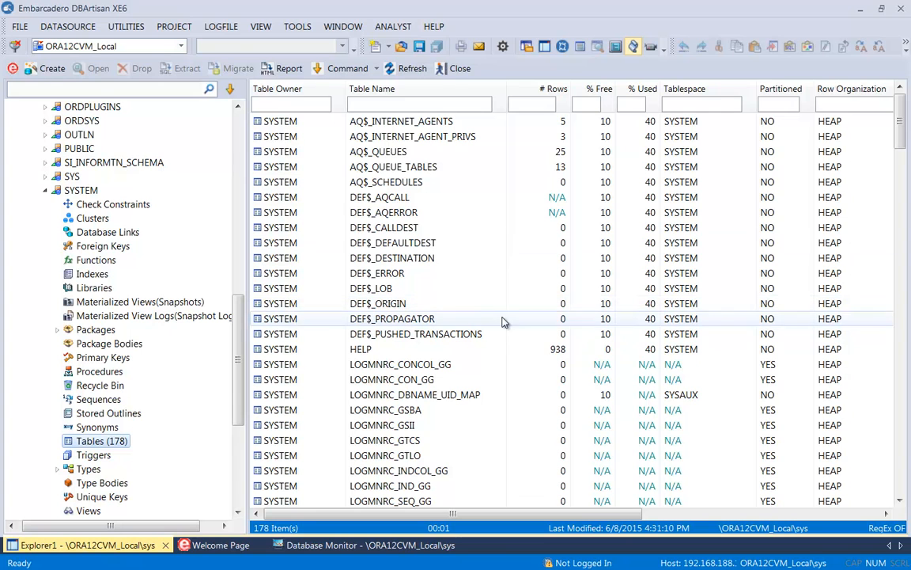
left_click(220, 28)
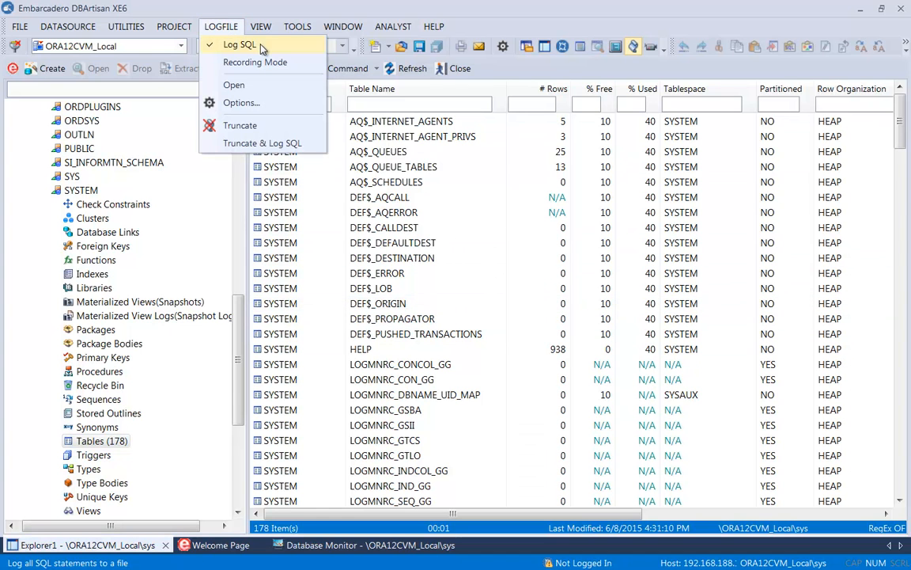
left_click(234, 41)
Step: Open the SQL log file, format its logged query and dismiss the completion message
left_click(226, 30)
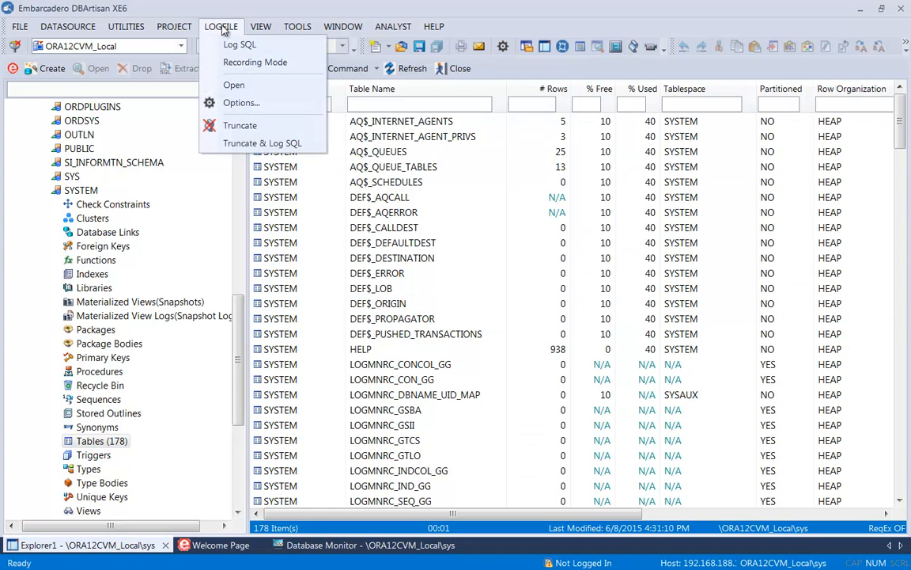
left_click(238, 84)
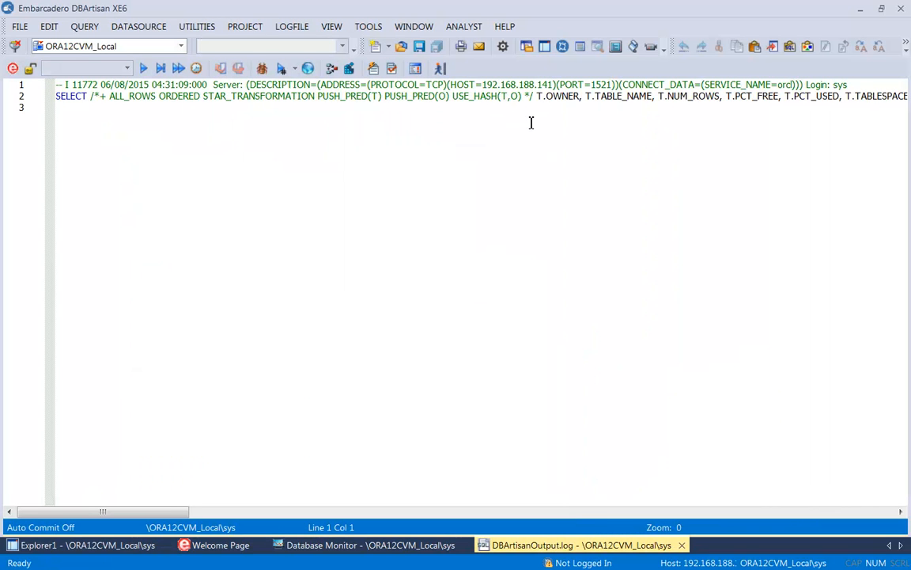
left_click(374, 70)
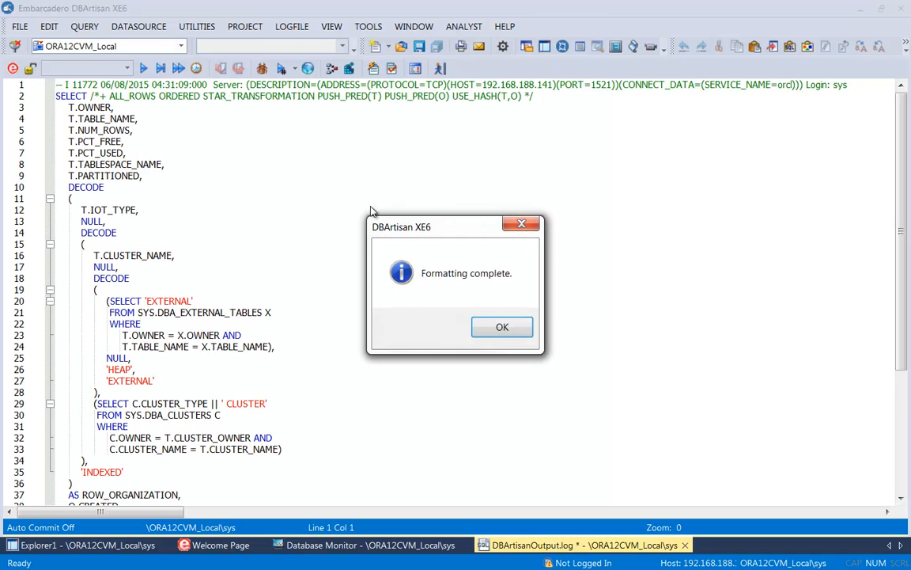
left_click(502, 328)
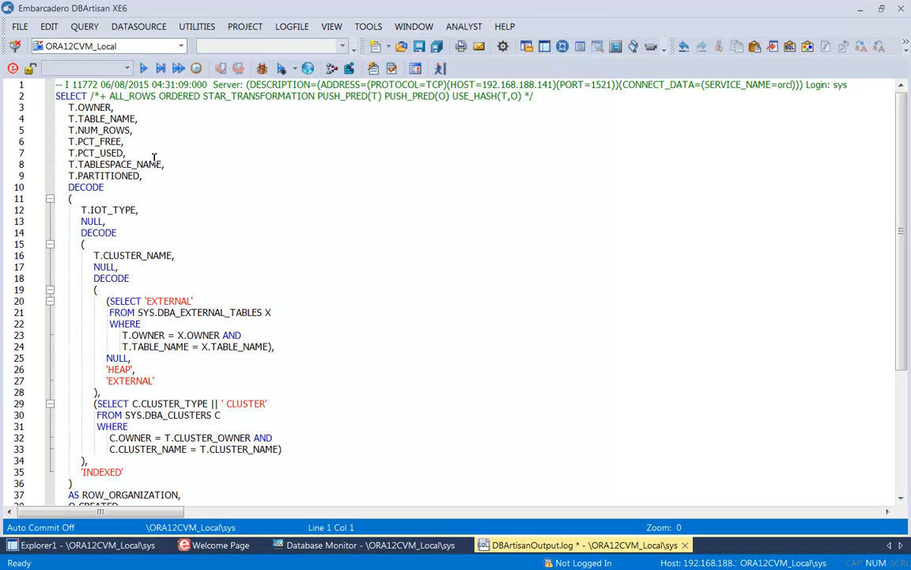
Step: Review the formatted table query in the log and execute it against ORA12CVM_Local
scroll(367, 252, "down", 1)
scroll(364, 251, "up", 1)
scroll(357, 232, "down", 5)
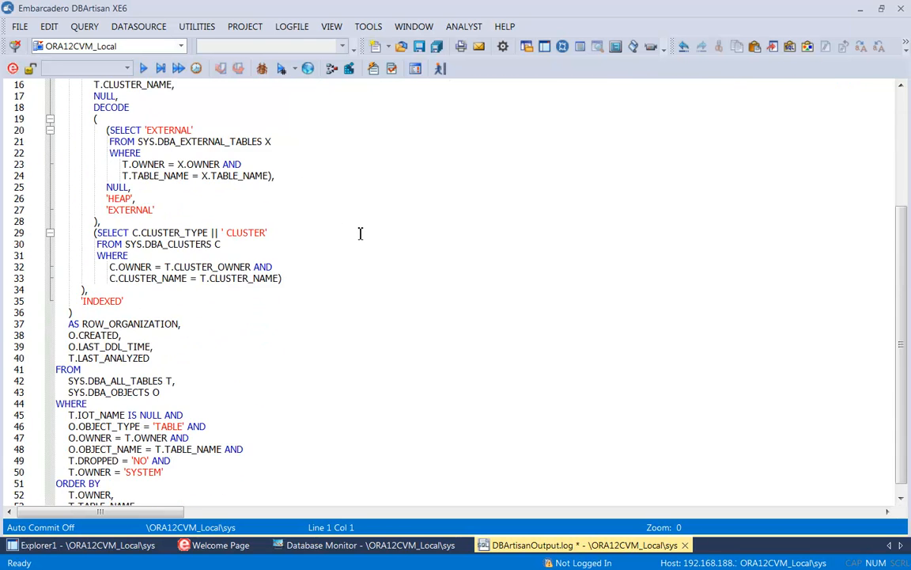
scroll(370, 319, "down", 1)
scroll(365, 317, "up", 2)
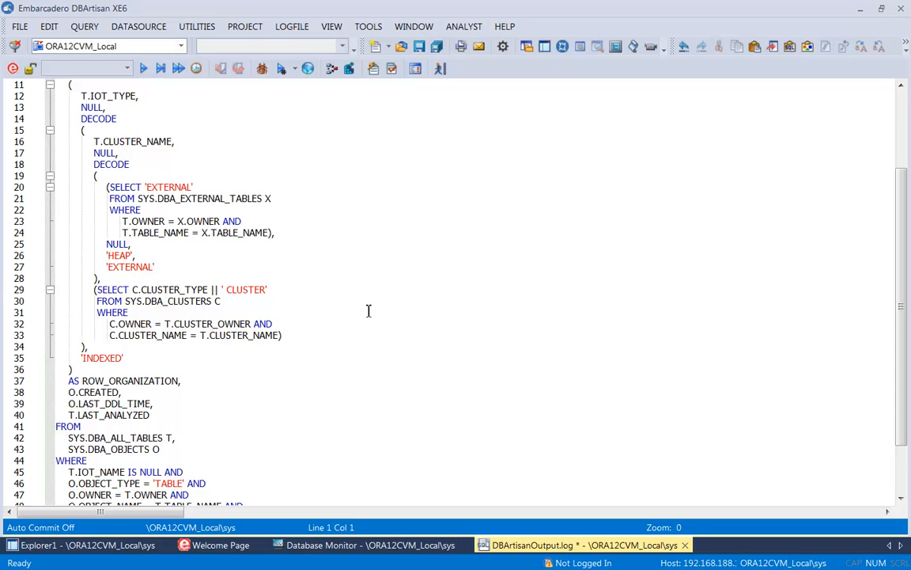
scroll(376, 280, "up", 1)
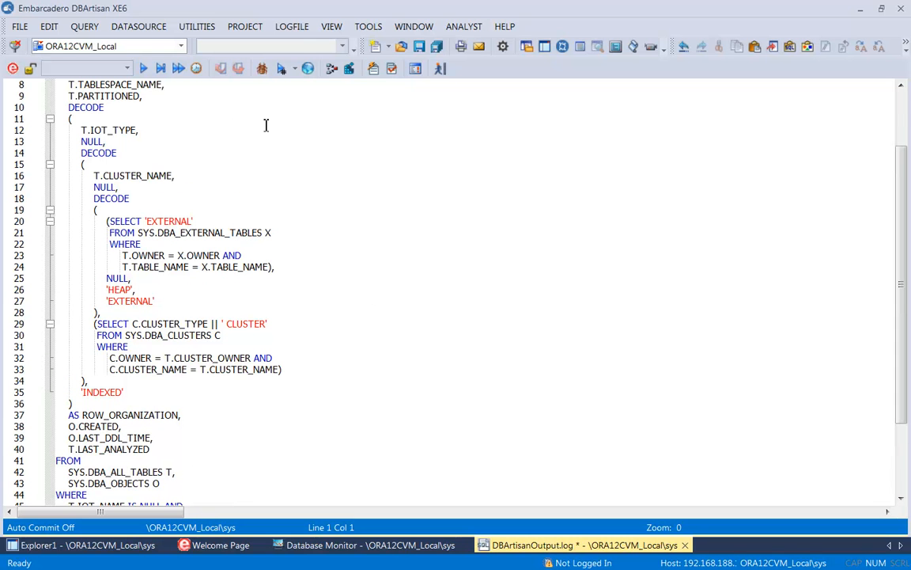
left_click(144, 69)
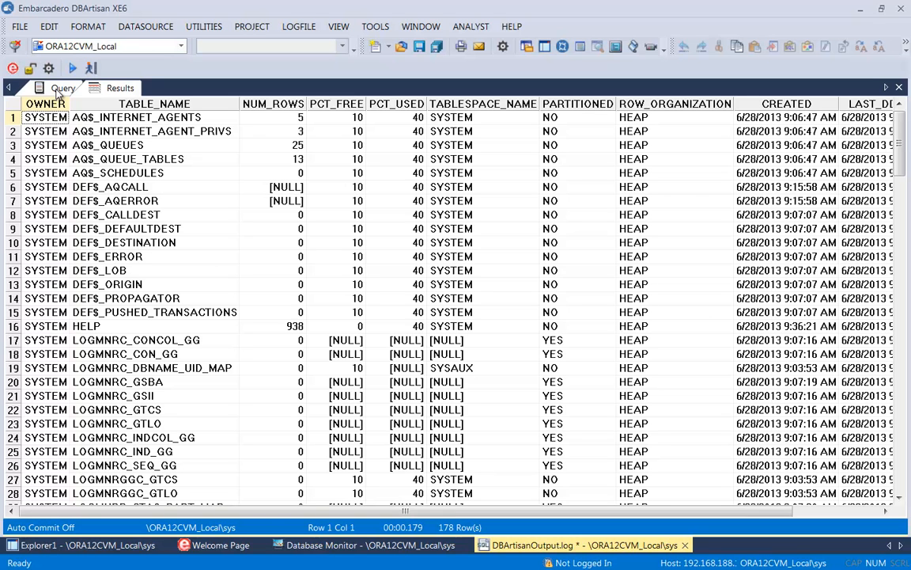
Step: Check the option of saving the query results as an Excel Workbook (*.xlsx), cancel the save and close the log file
right_click(224, 175)
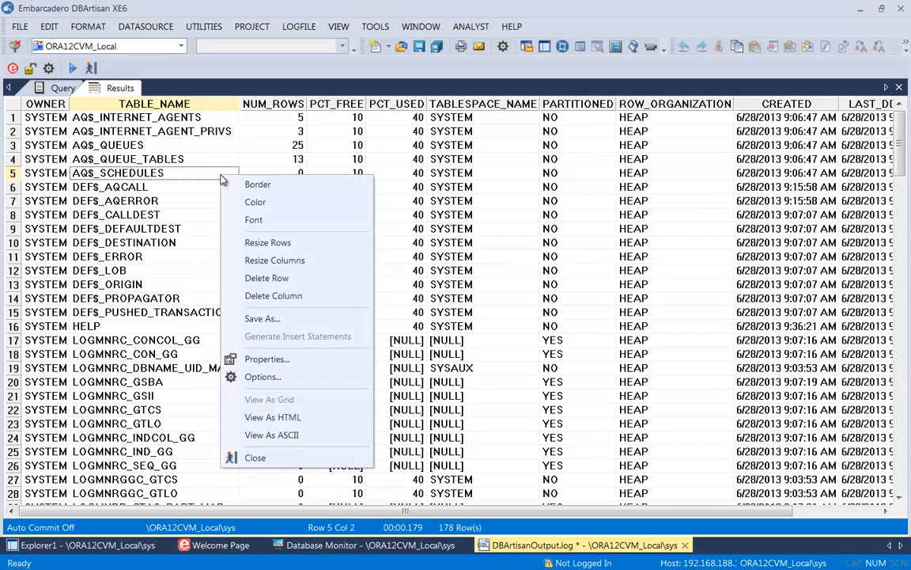
left_click(269, 319)
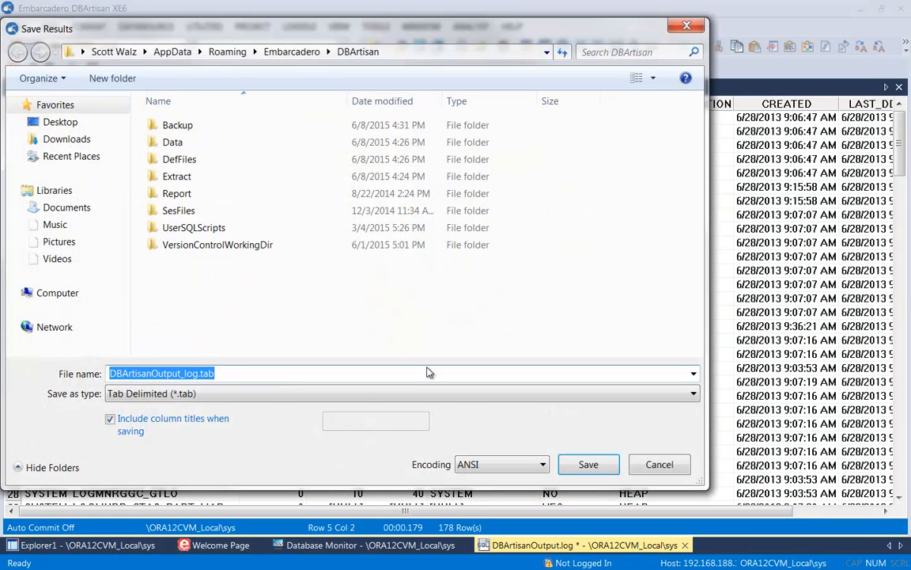
left_click(282, 394)
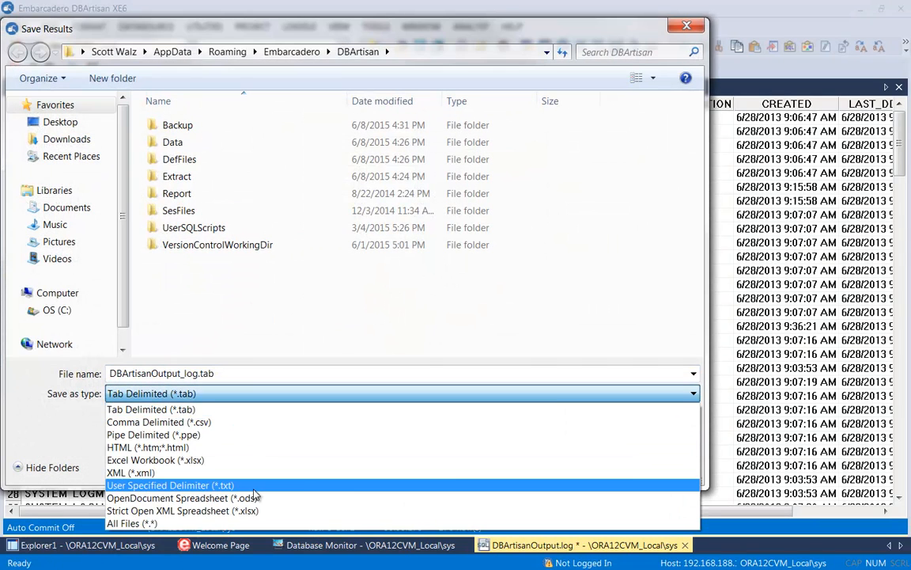
left_click(122, 460)
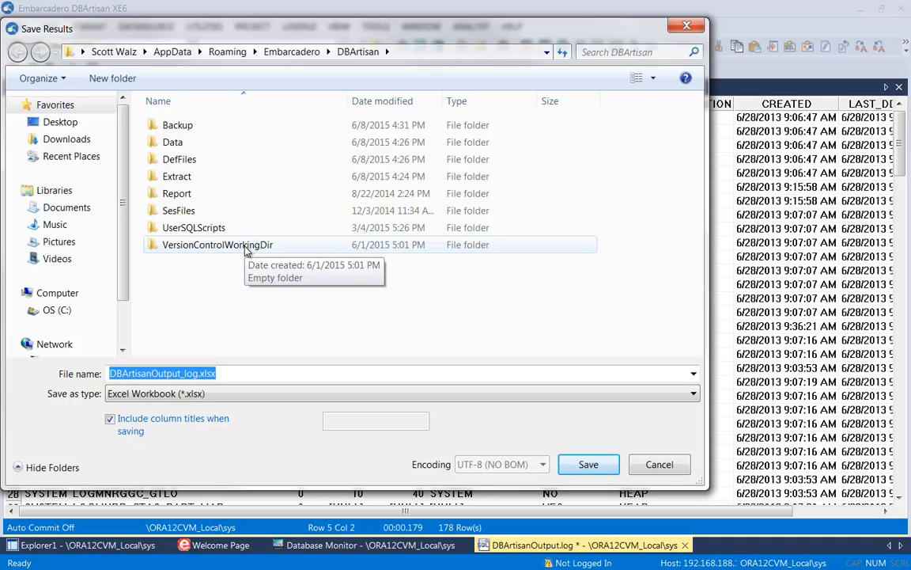
left_click(638, 465)
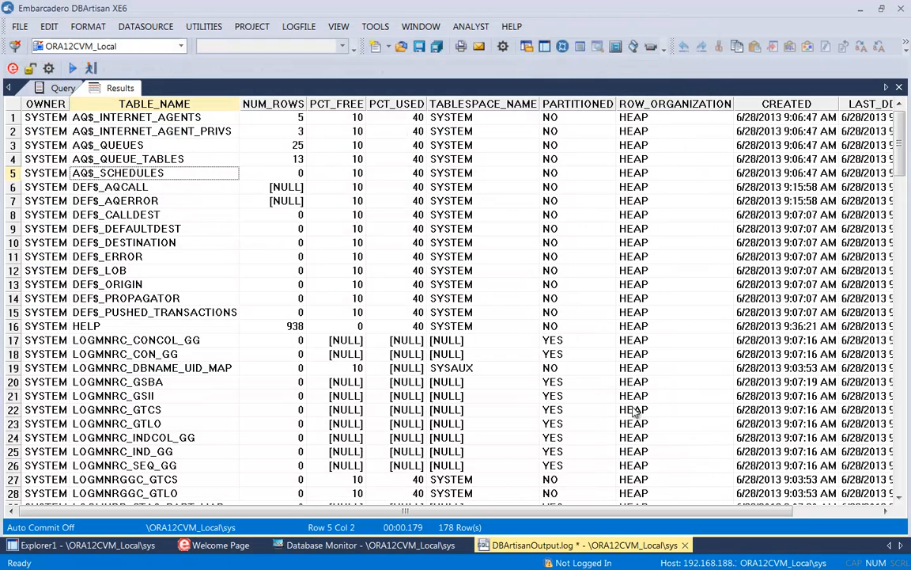
left_click(91, 69)
left_click(467, 322)
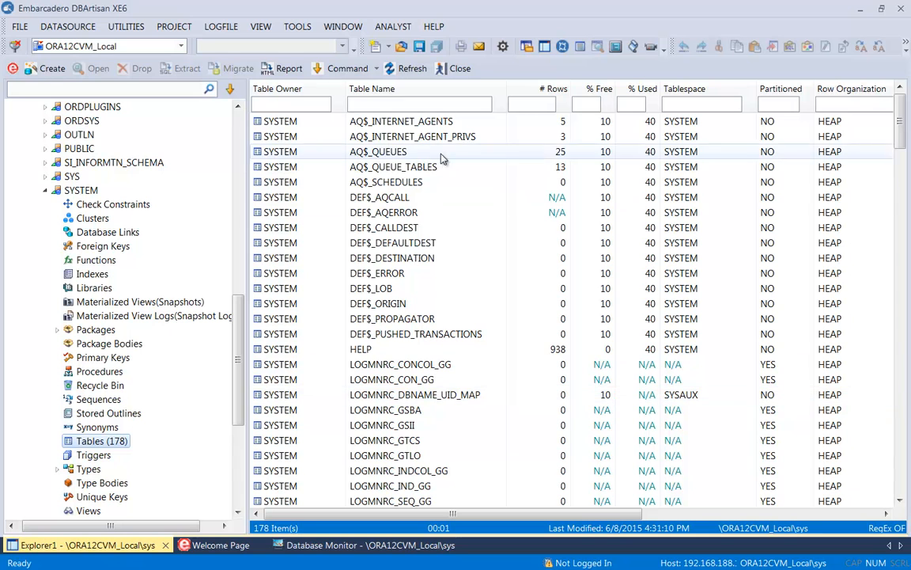
Step: Show the Script Library, collapse the DB2 folder, and view and close the Tables script from the Oracle Schema folder
left_click(262, 27)
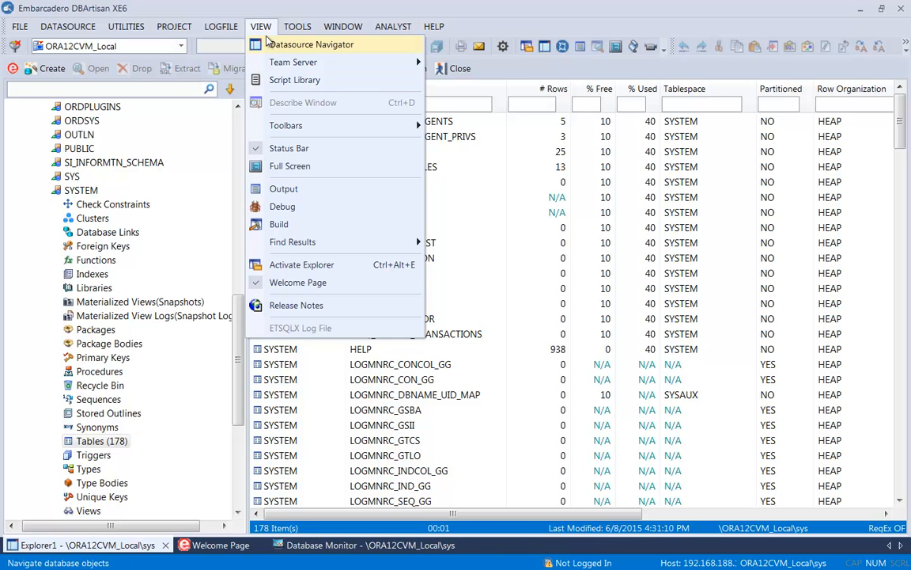
left_click(288, 80)
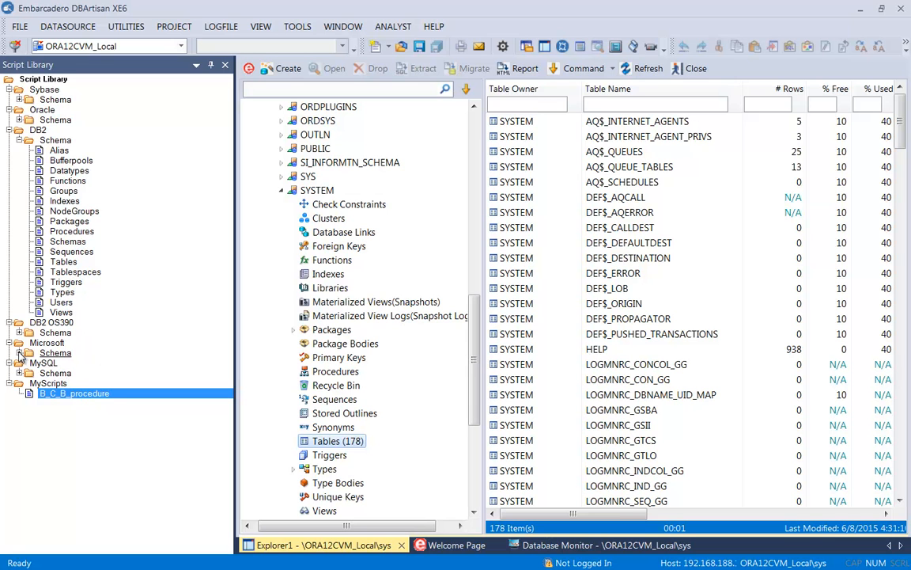
left_click(10, 129)
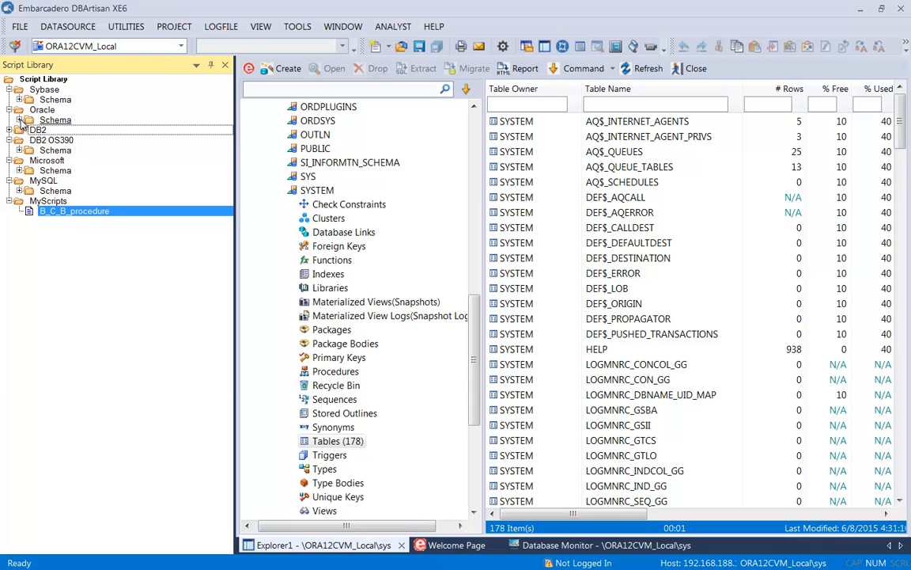
left_click(19, 119)
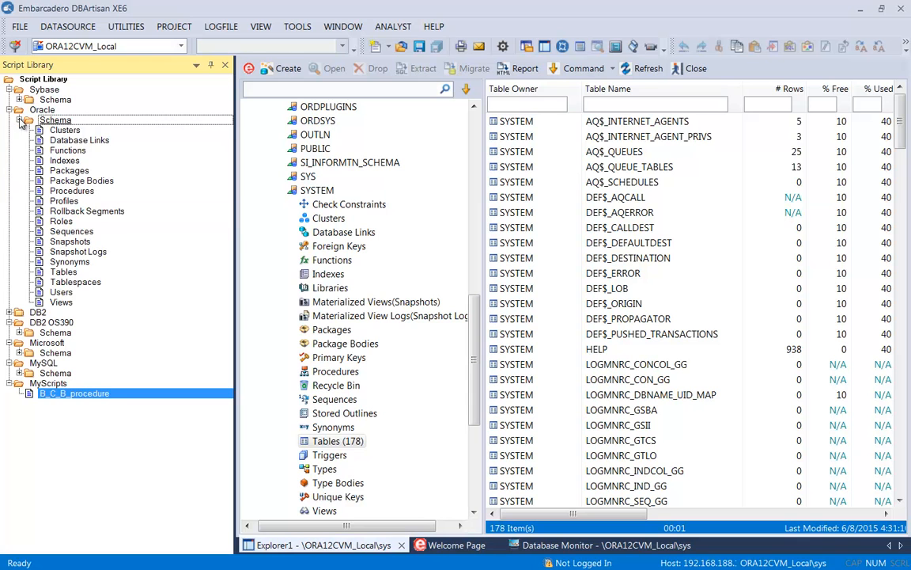
double_click(63, 272)
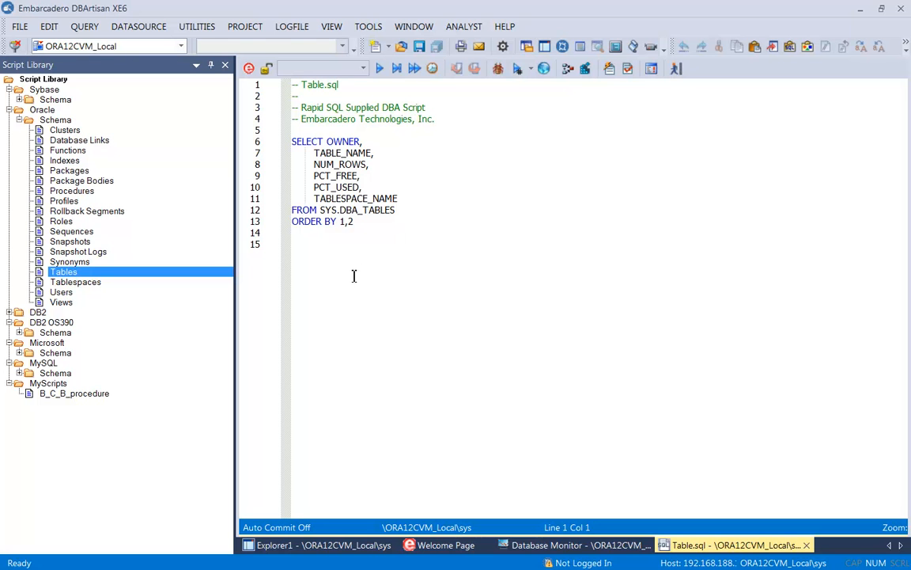
left_click(676, 69)
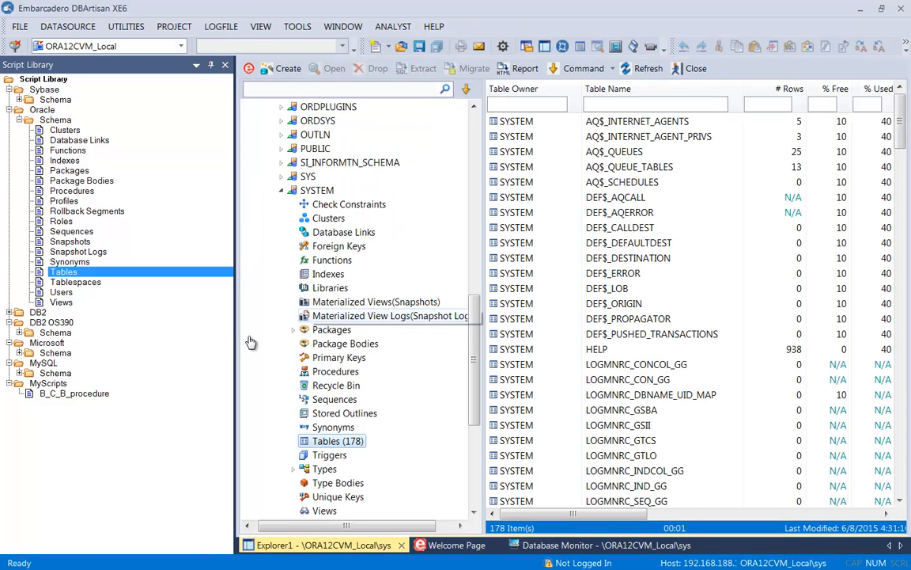
Step: Insert the Oracle Tables library script into a new SQL window and close that window
left_click(376, 46)
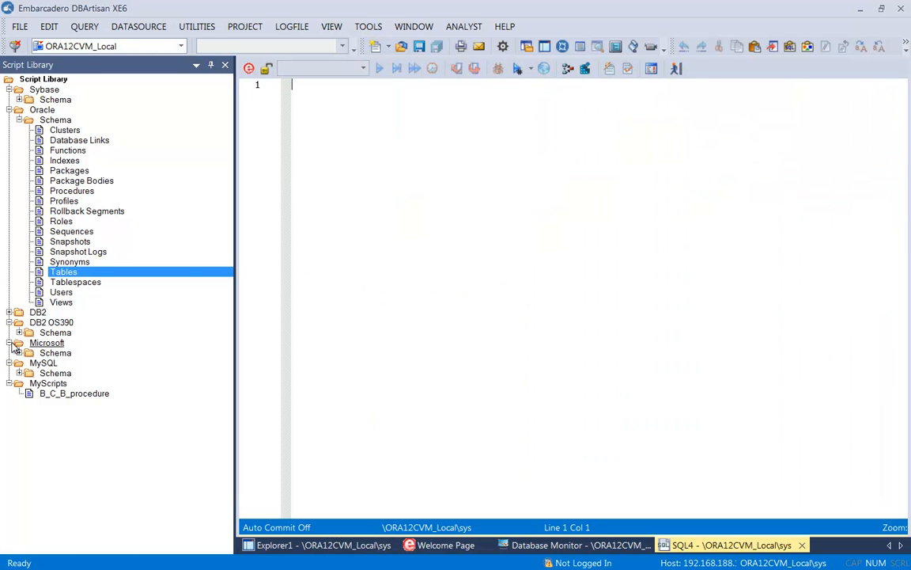
left_click_drag(39, 272, 307, 112)
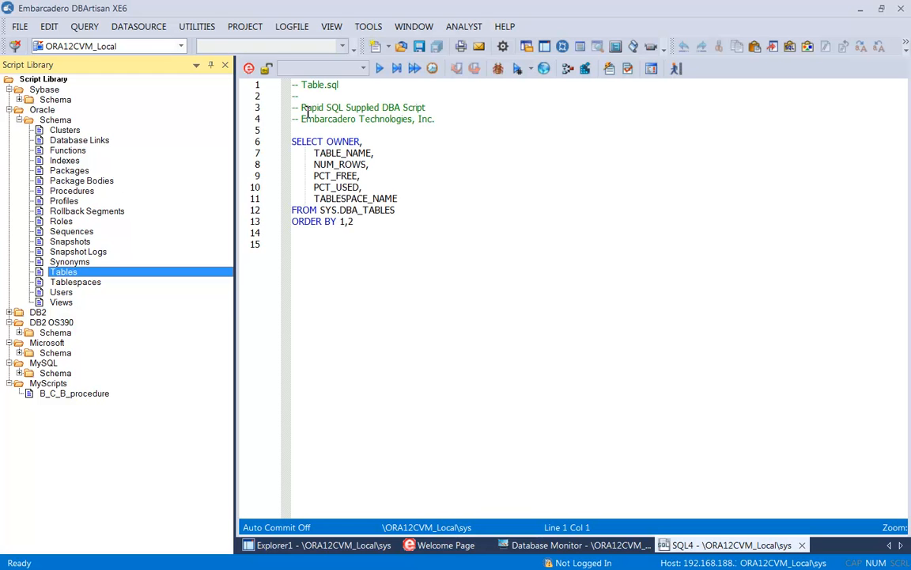
left_click(677, 70)
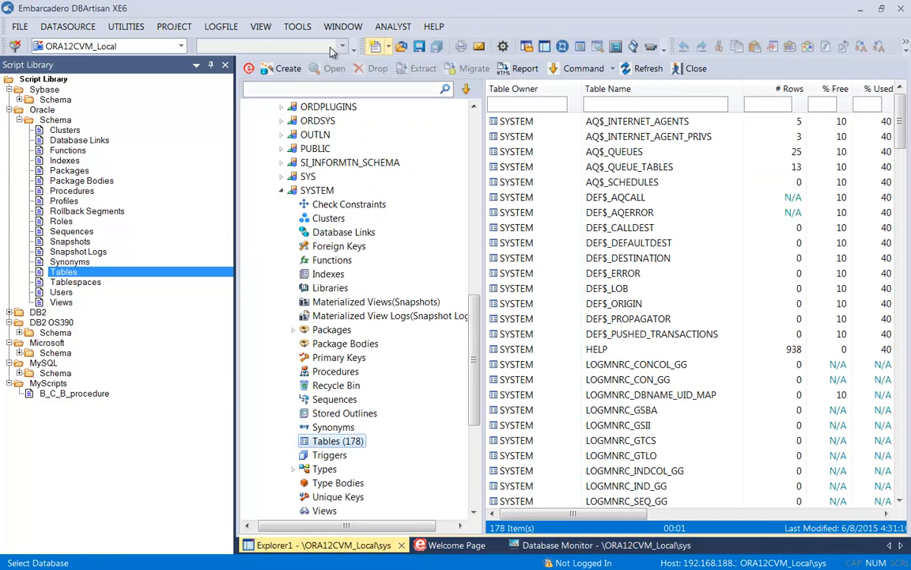
Step: Open a new SQL window and review the properties of B_C_B_procedure in MyScripts, confirming ISQL as its file type
left_click(375, 46)
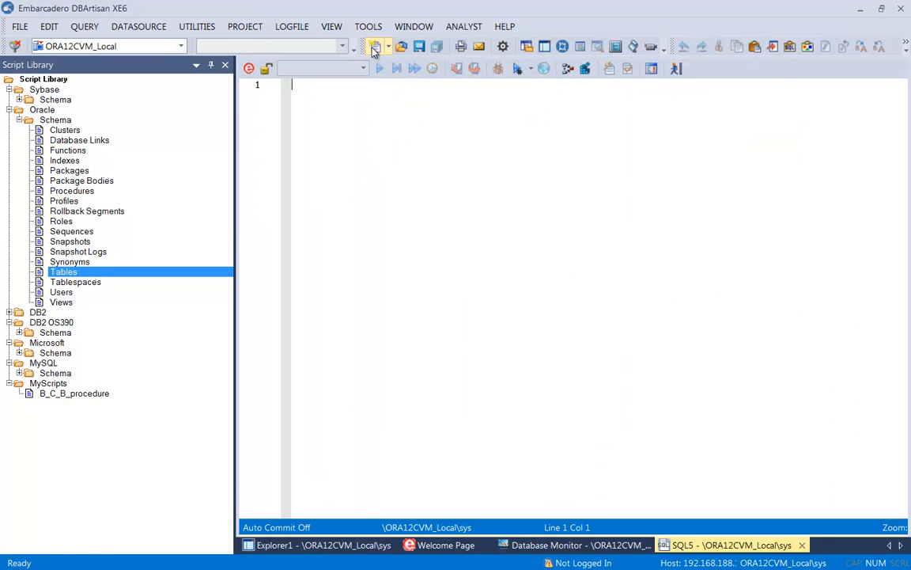
left_click(44, 384)
left_click(64, 395)
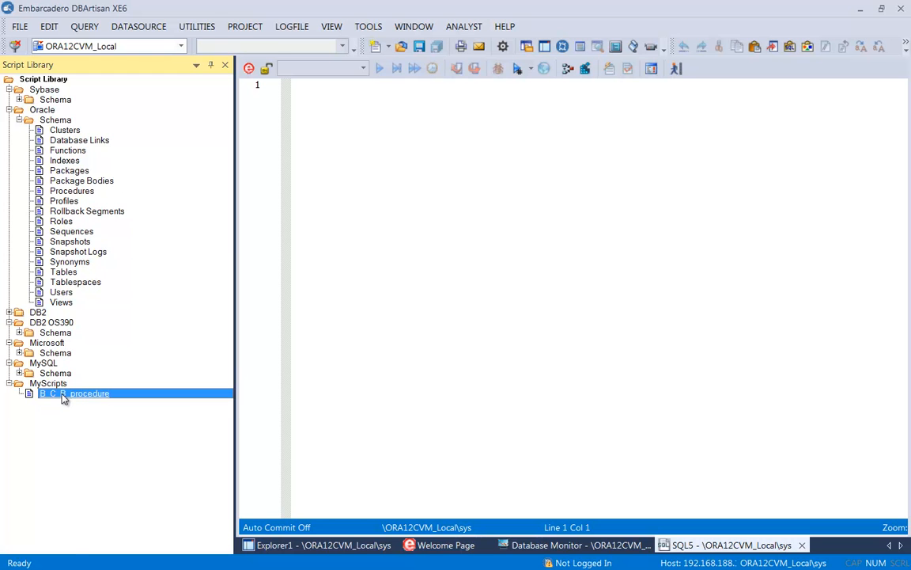
right_click(62, 396)
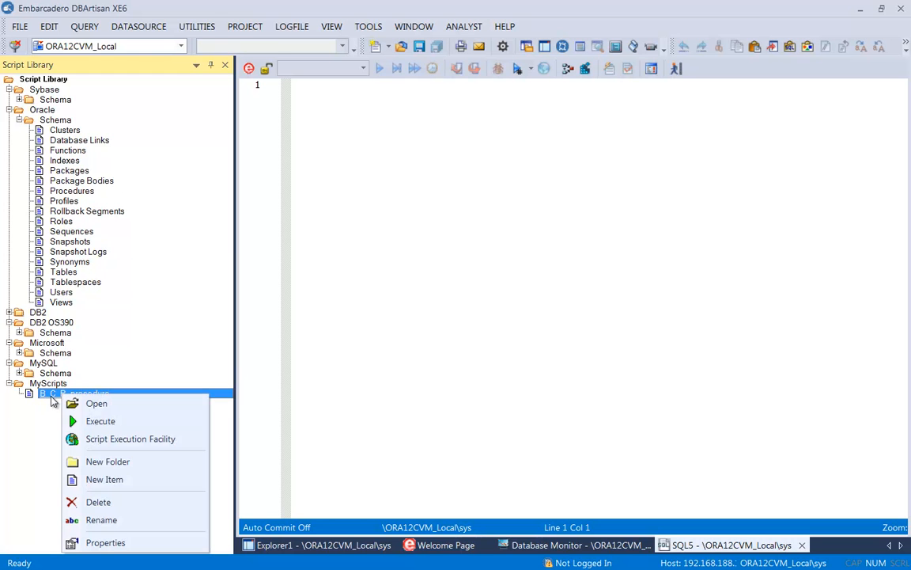
left_click(101, 542)
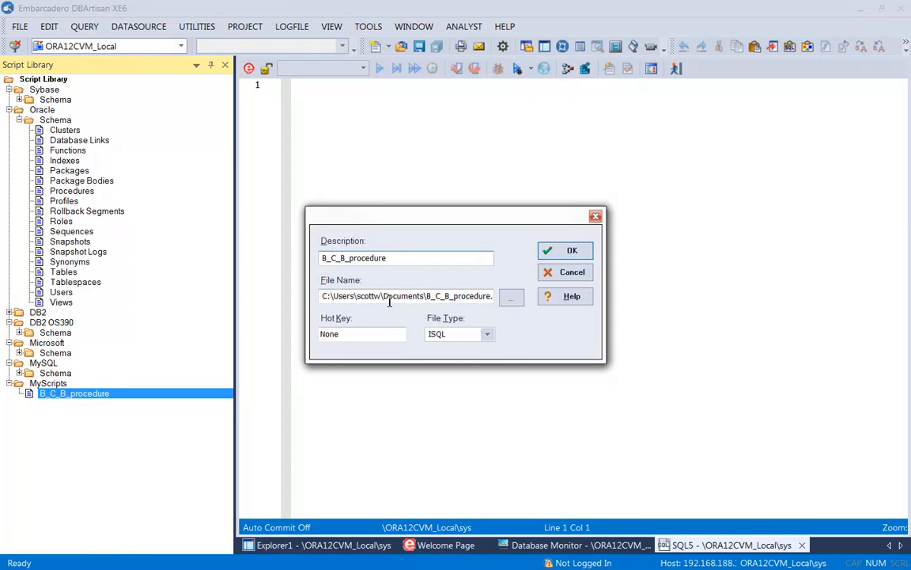
key("End")
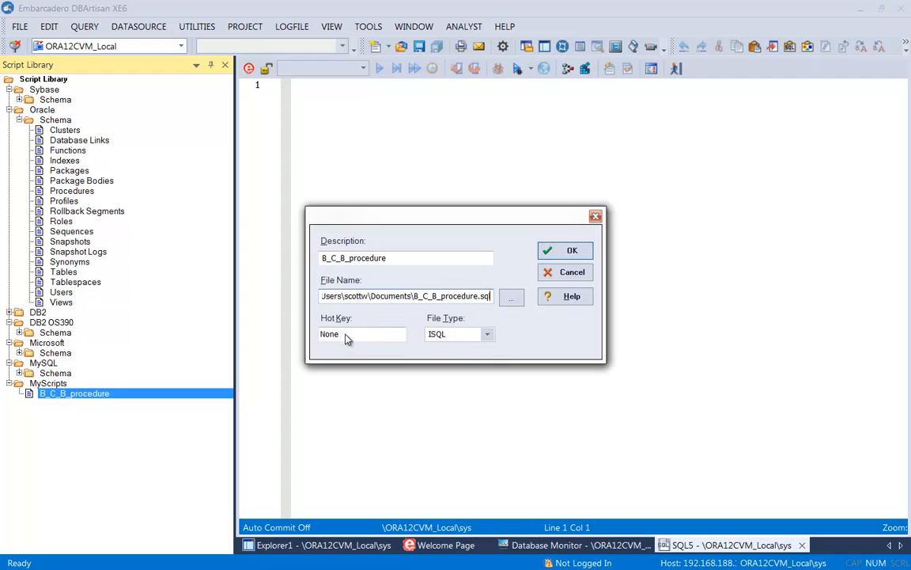
left_click(488, 335)
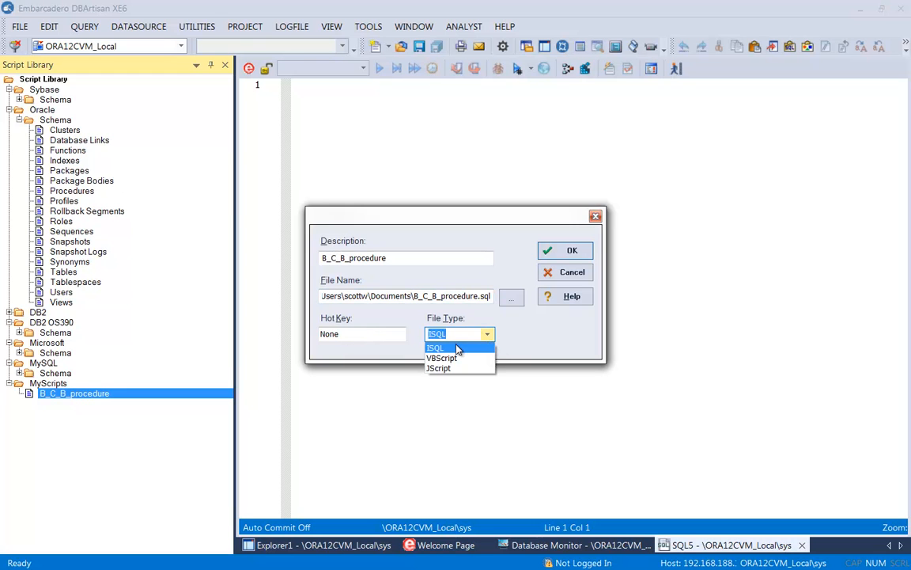
left_click(450, 348)
left_click(568, 251)
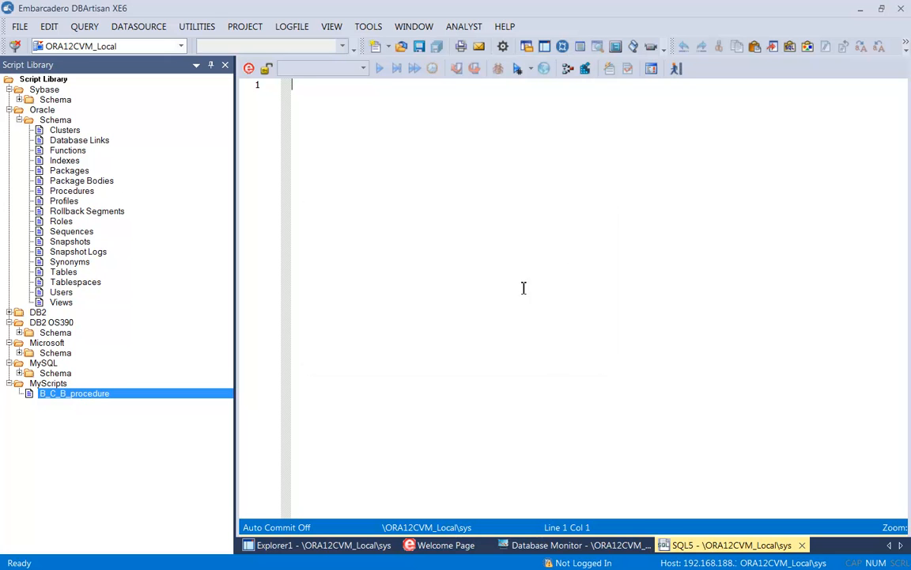
Step: View the B_C_B_procedure script from MyScripts in the editor and close it
left_click(31, 396)
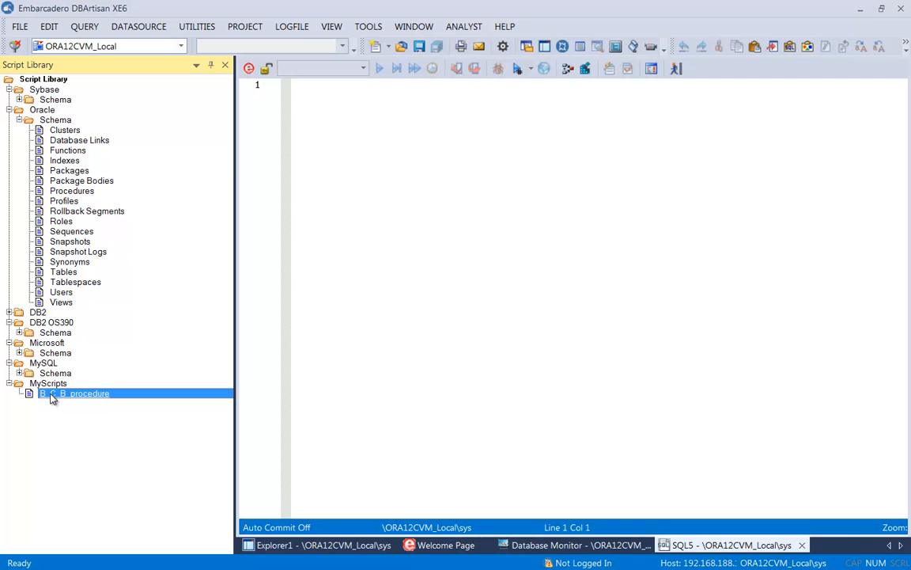
double_click(51, 397)
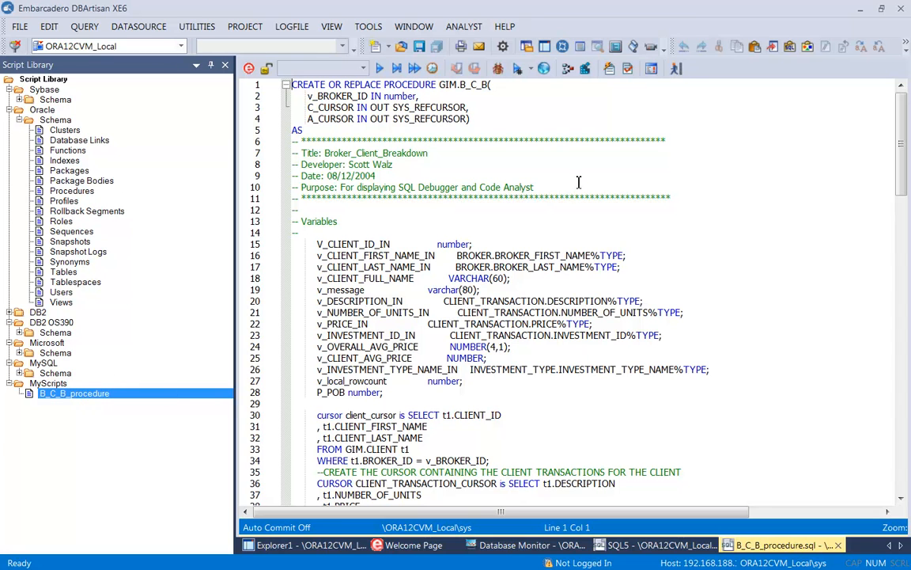
left_click(676, 69)
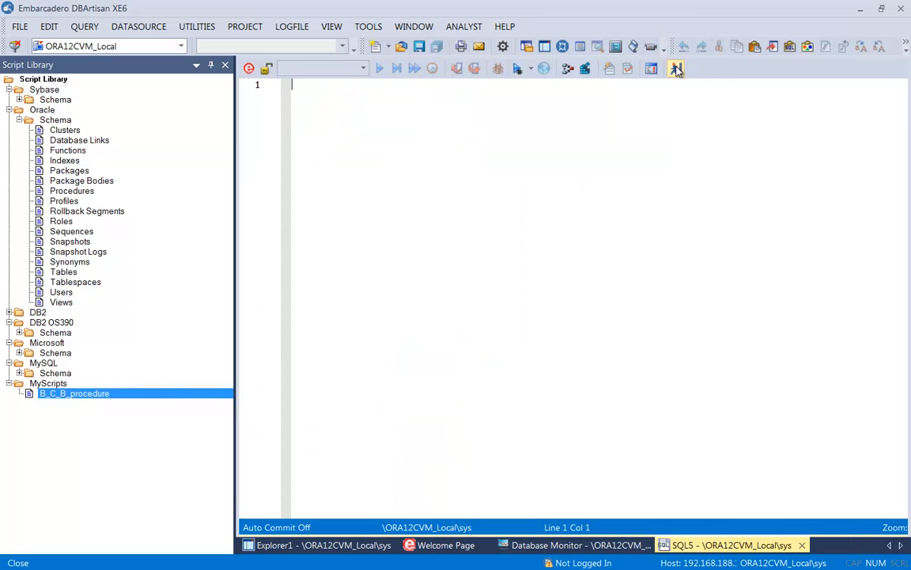